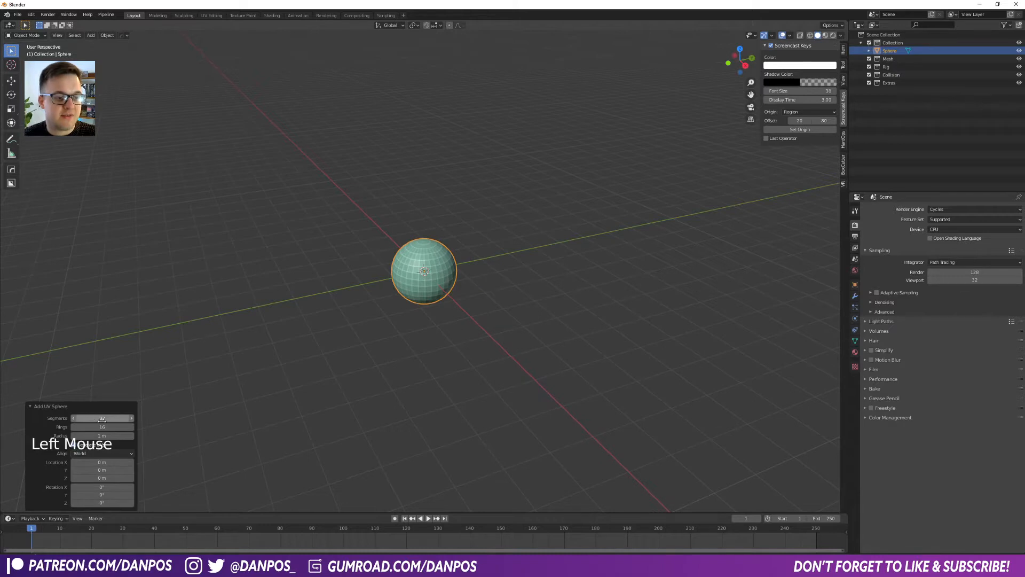
Apply smooth shading to the UV sphere and deselect it
right_click(440, 273)
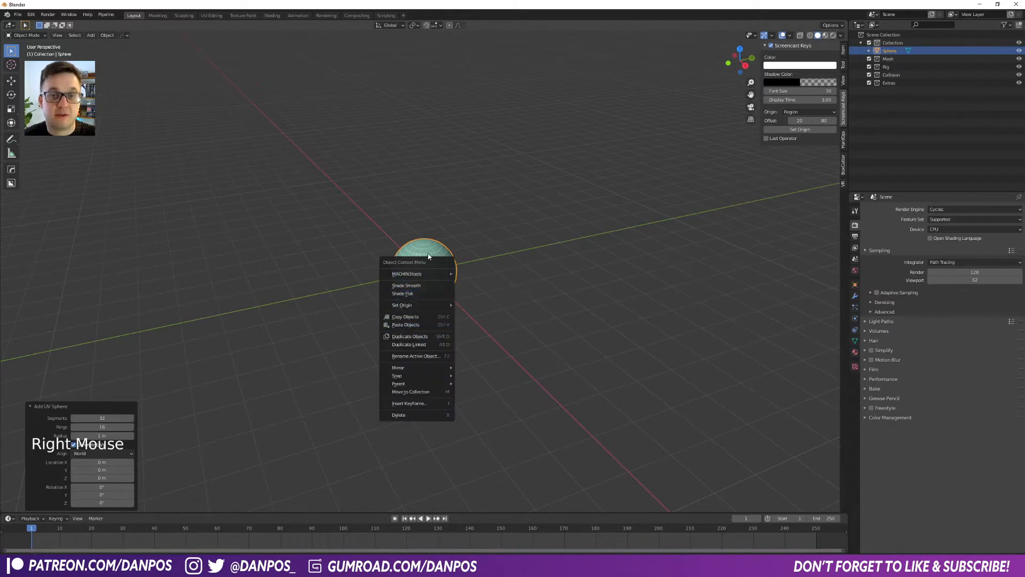
left_click(421, 286)
left_click(476, 283)
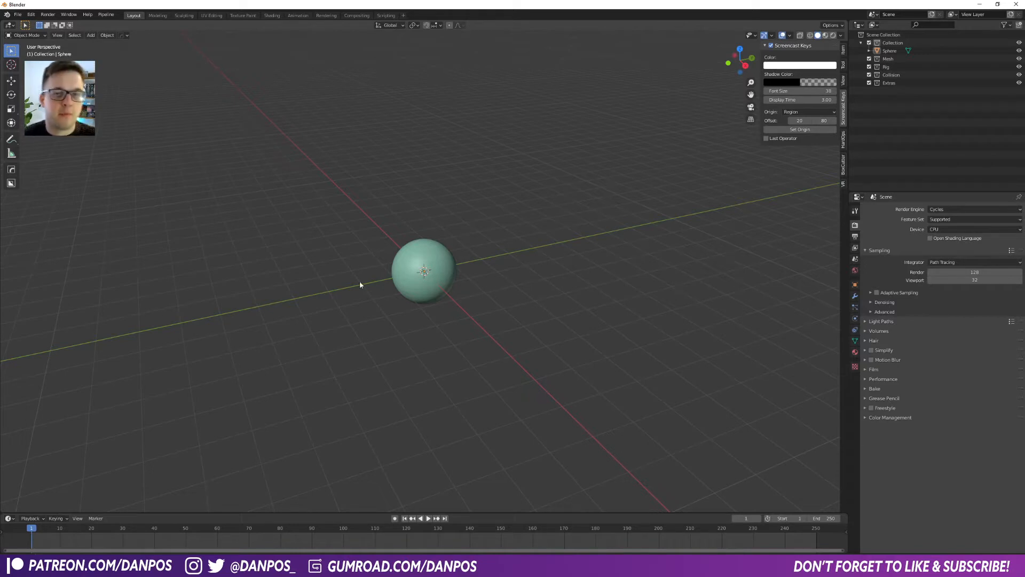
Scale the sphere uniformly to about 2.89 times its size and apply its scale
left_click(451, 268)
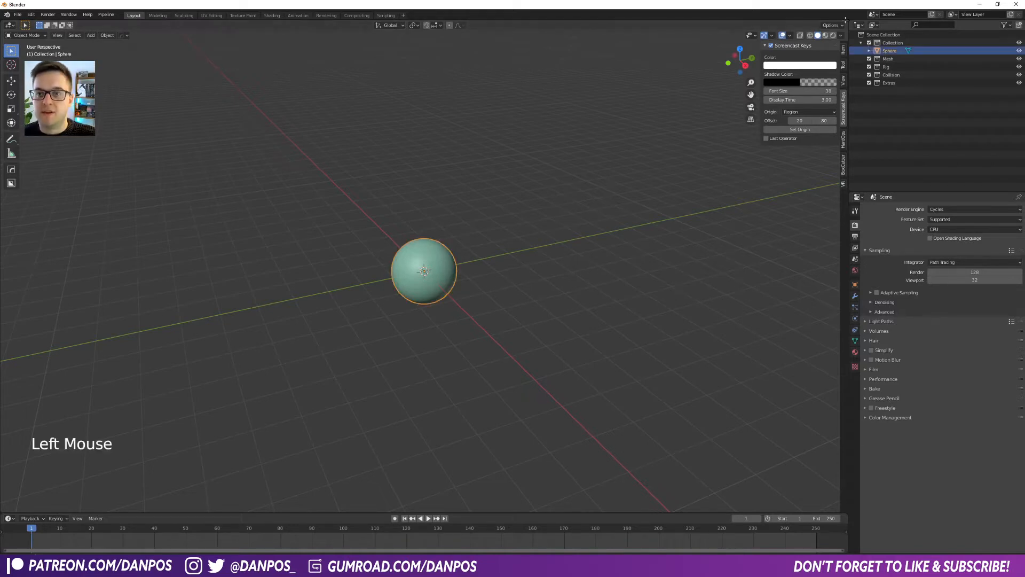
key("s")
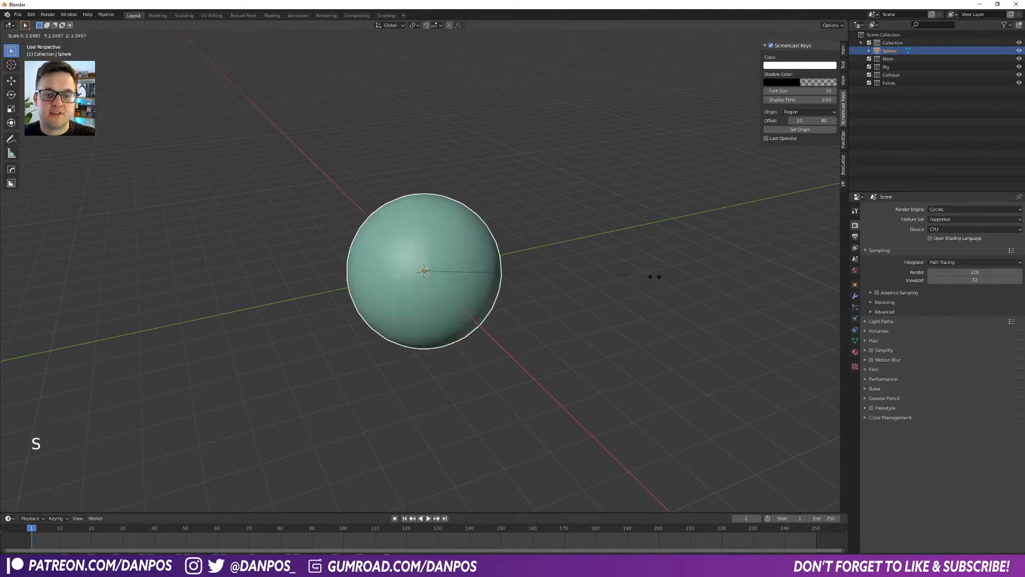
left_click(699, 280)
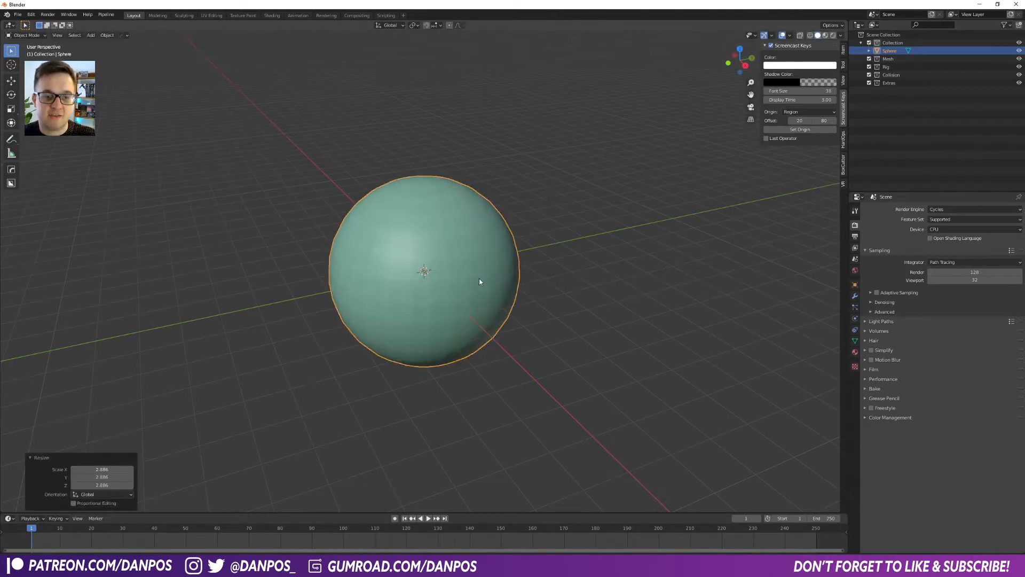
middle_click_drag(480, 282, 505, 272)
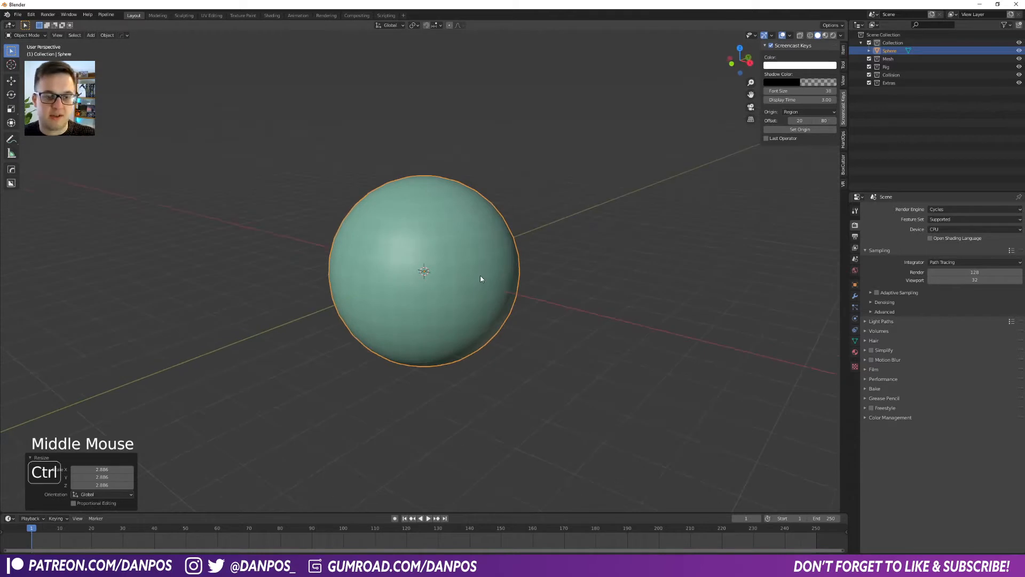
key("ctrl+a")
left_click(465, 292)
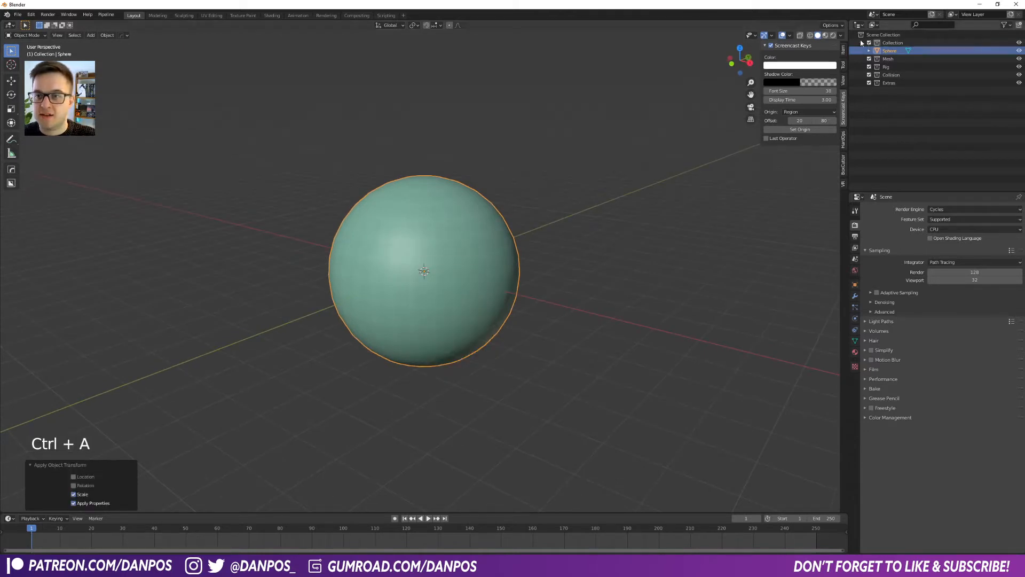
Split the 3D viewport into two side-by-side areas, make the second one a Shader Editor, and hide its sidebar
left_click_drag(849, 33, 439, 30)
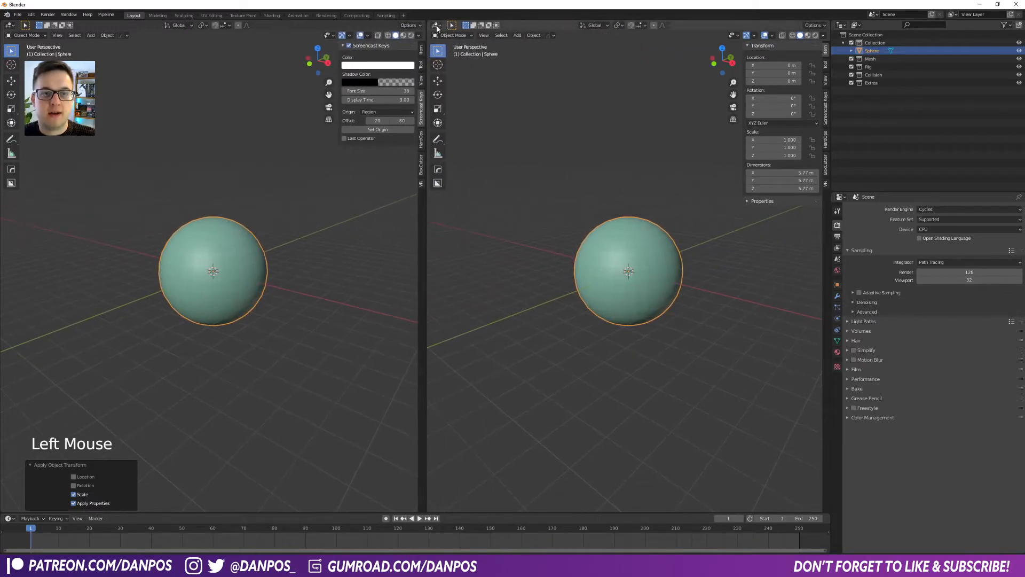
left_click(436, 26)
left_click(460, 103)
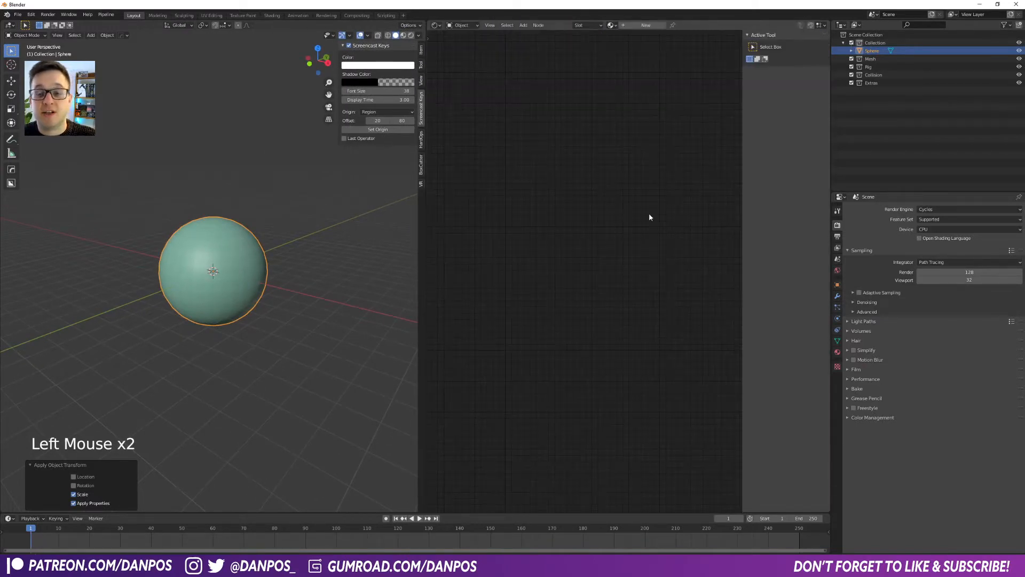
left_click(660, 182)
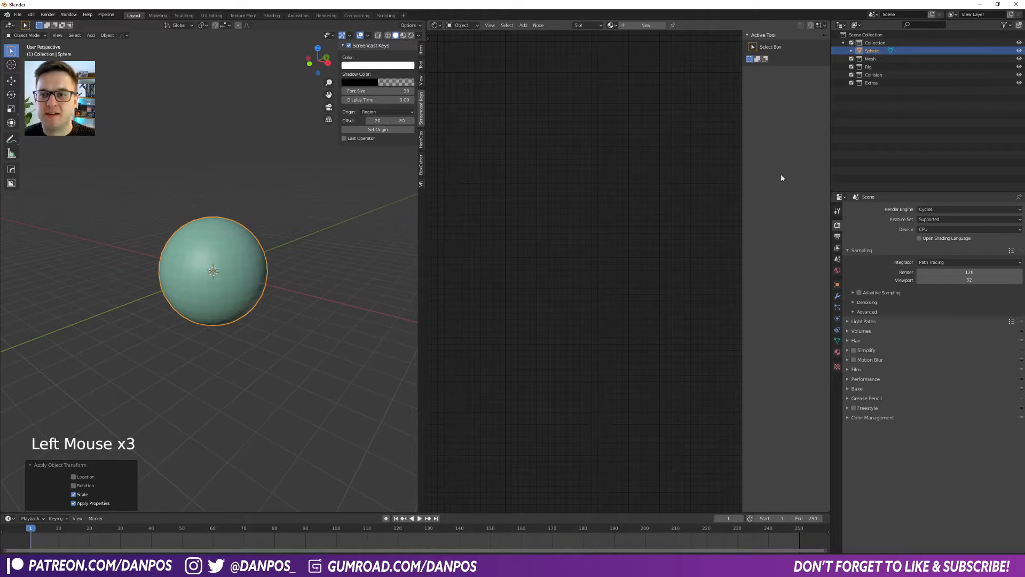
key("n")
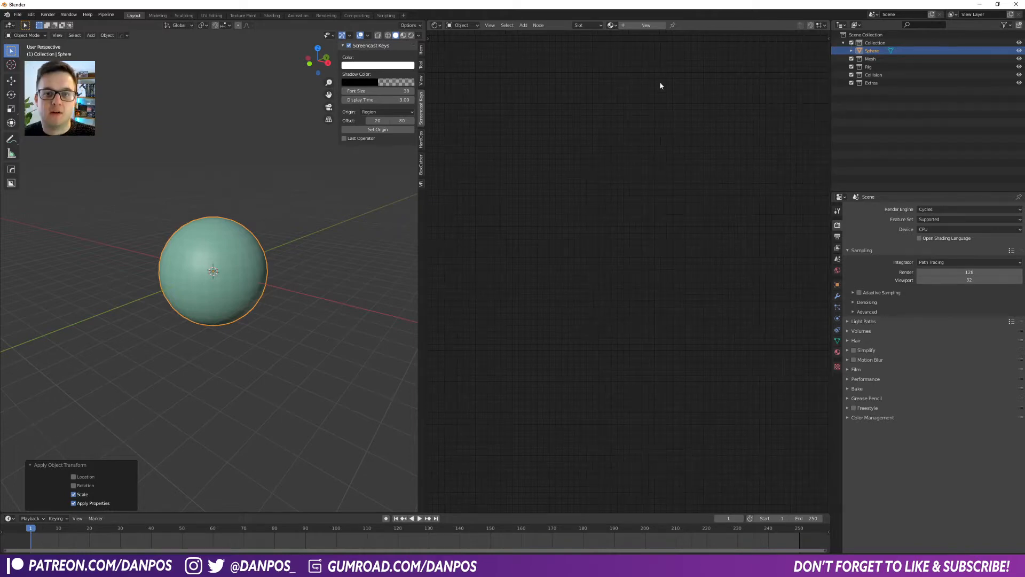
Create a new material for the sphere and name it Planet
left_click(646, 27)
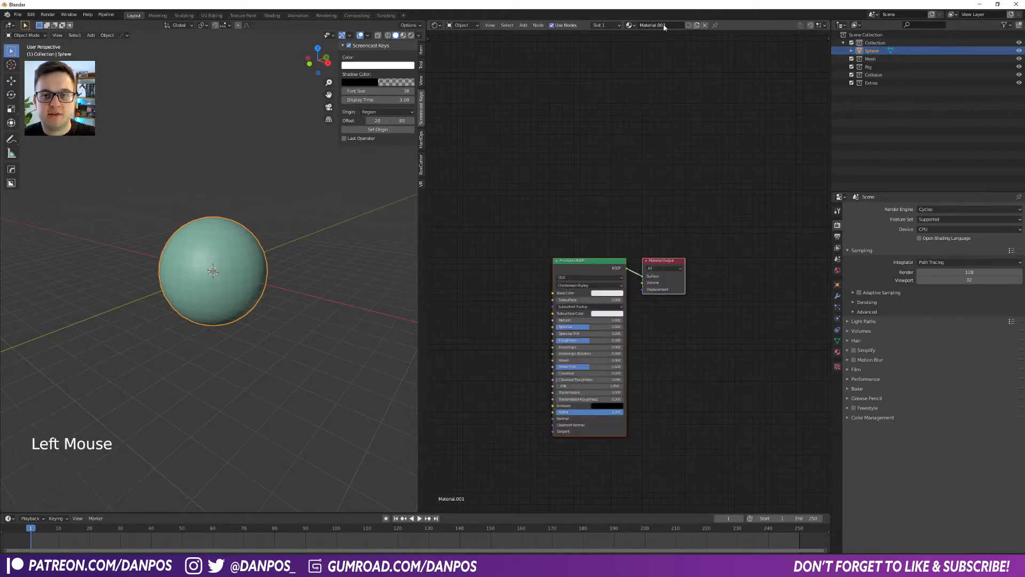
double_click(665, 26)
type("Planet")
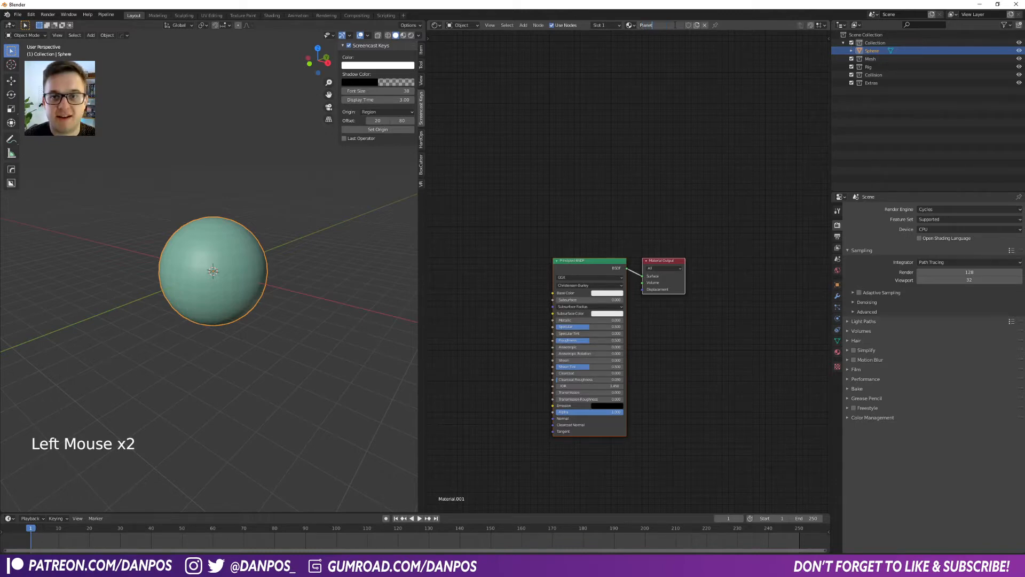
key("Return")
left_click(599, 228)
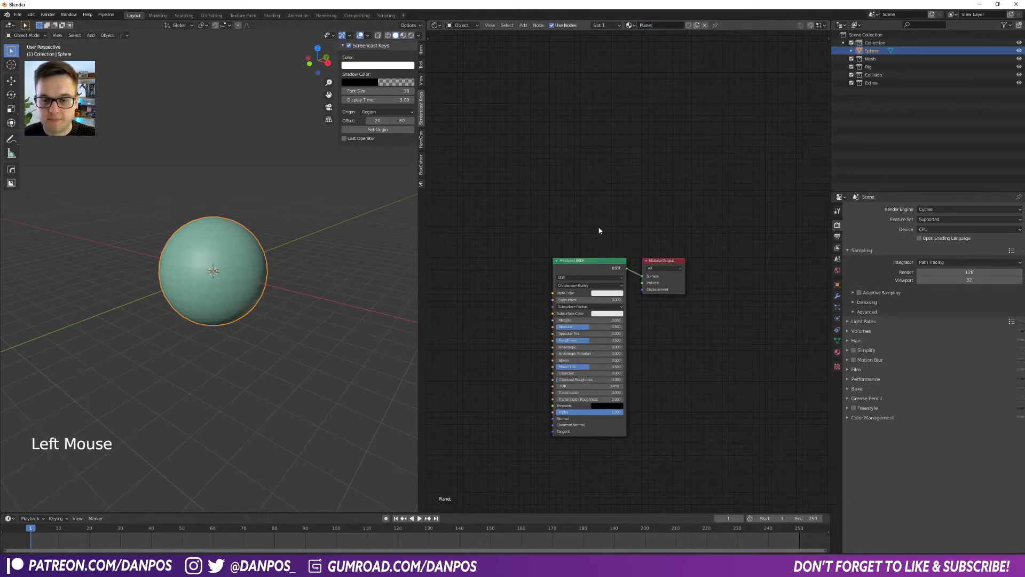
Switch the 3D viewport shading to Material Preview
middle_click_drag(538, 245, 581, 205)
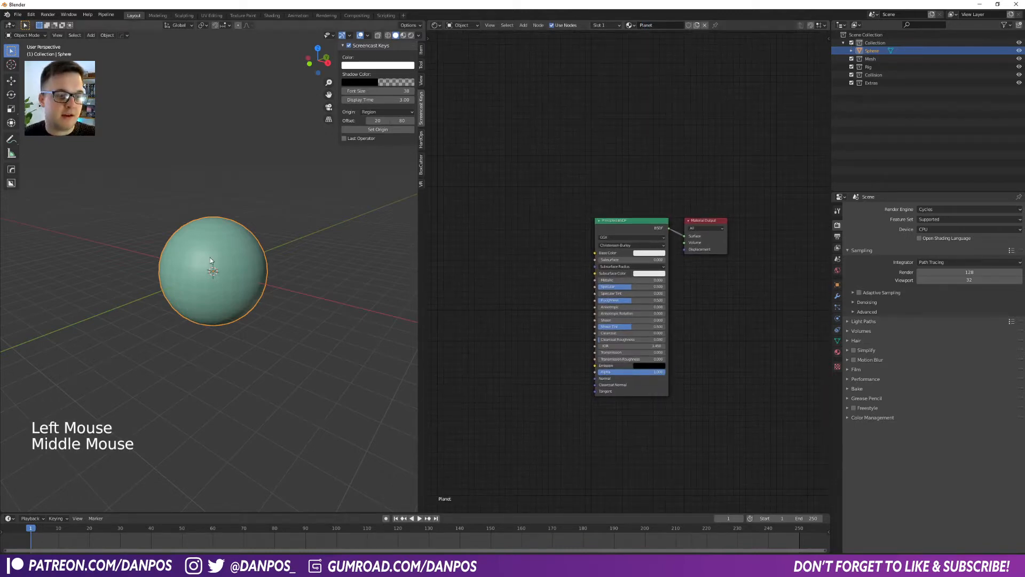
key("z")
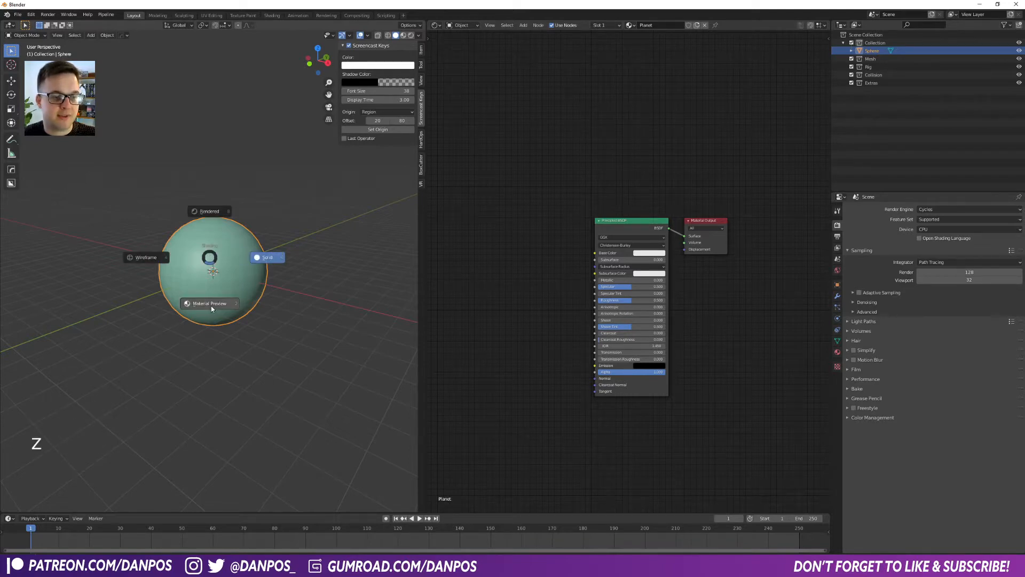
left_click(191, 296)
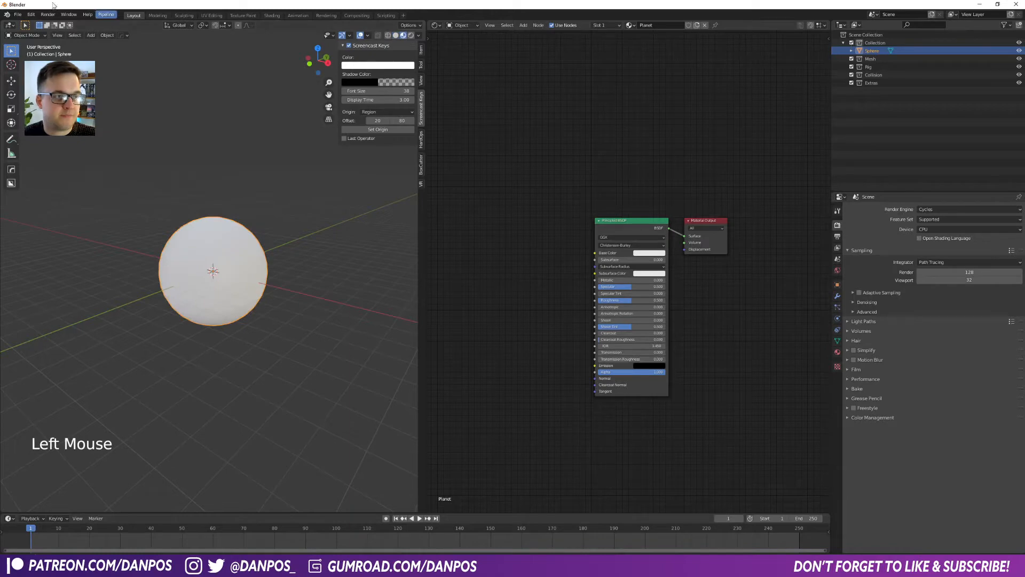
Start saving the project under a new name and browse to the Tutorial Projects folder inside Projects
left_click(18, 14)
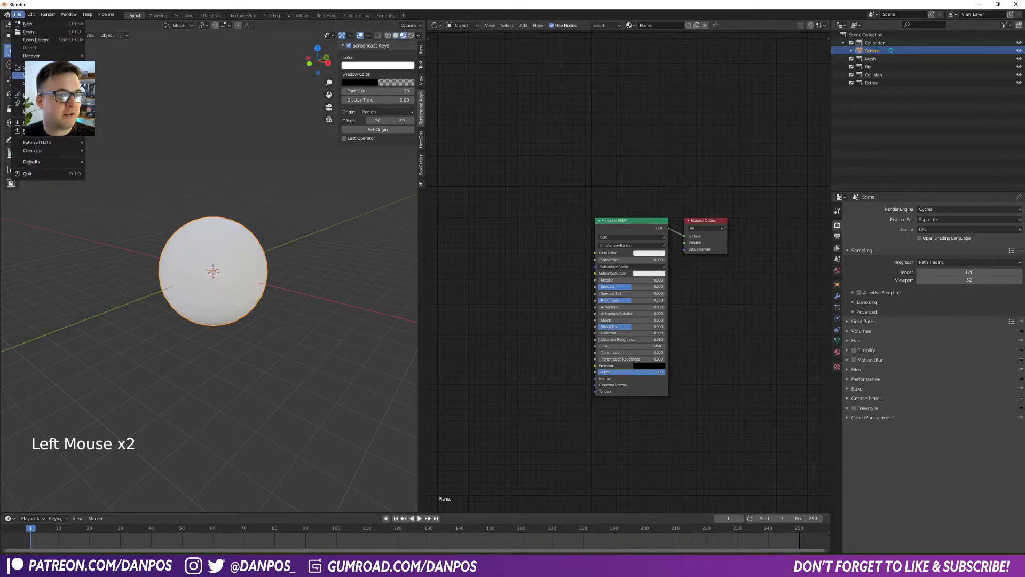
left_click(54, 75)
left_click_drag(1024, 108, 359, 102)
left_click(303, 113)
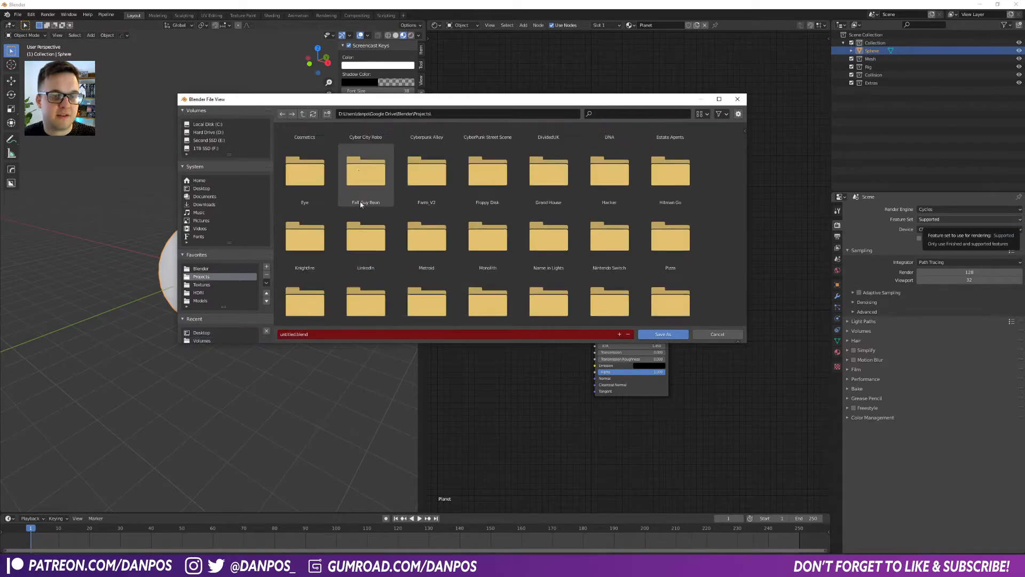
scroll(367, 213, "down", 10)
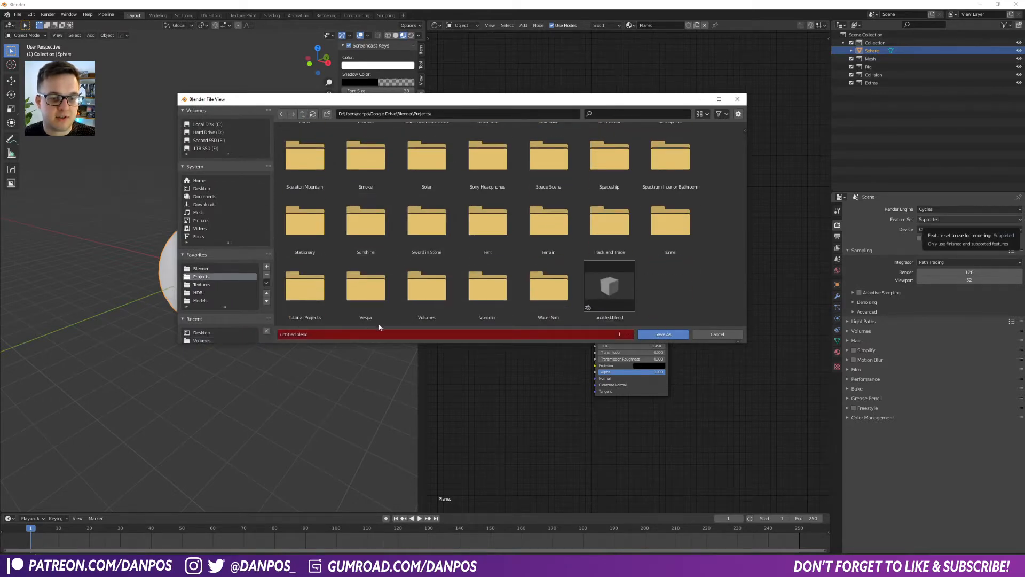
double_click(315, 300)
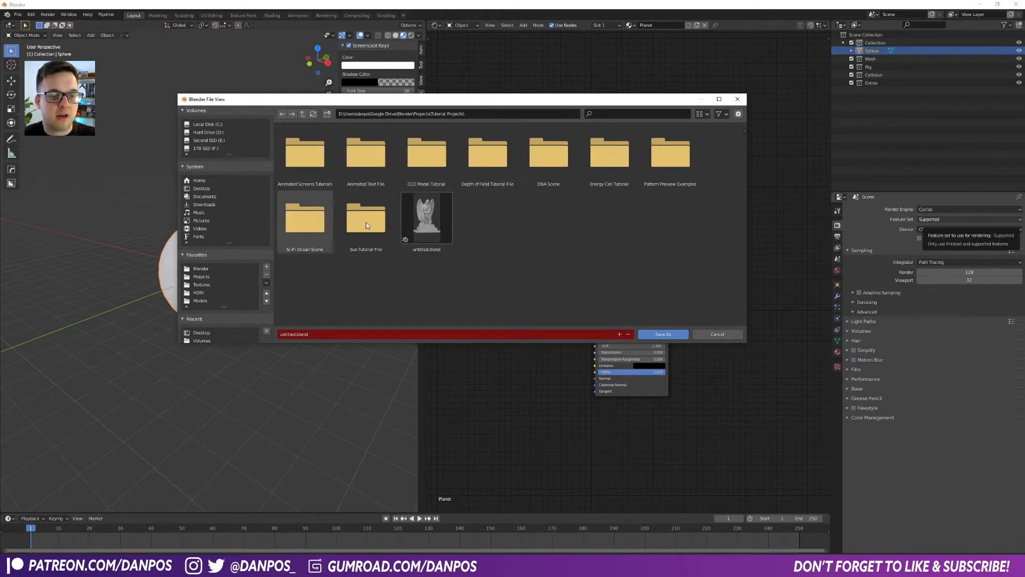
left_click(298, 334)
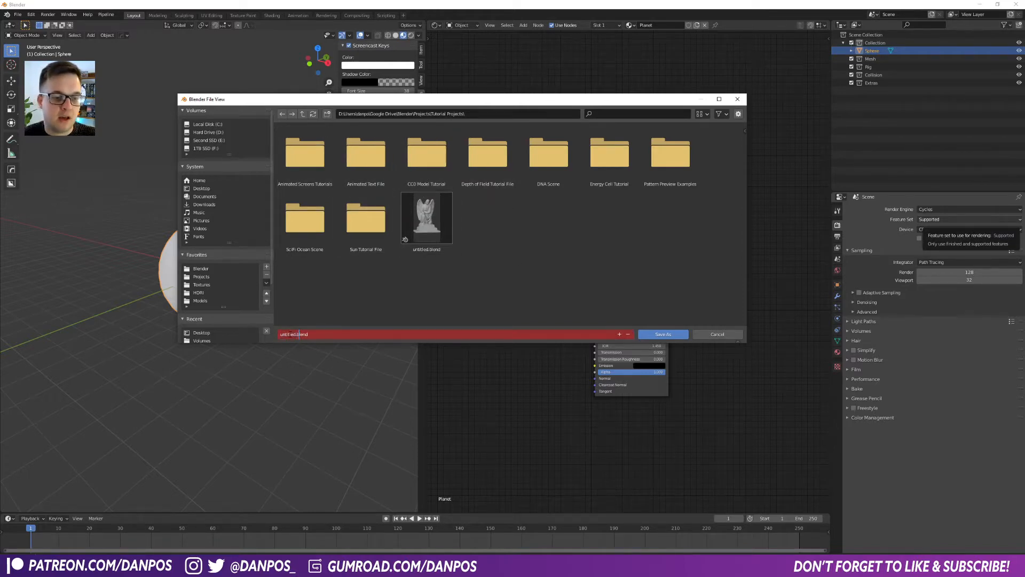
Create a folder named "Gas Giant Planet Tutorial Files" inside Tutorial Projects as the save location
left_click(328, 114)
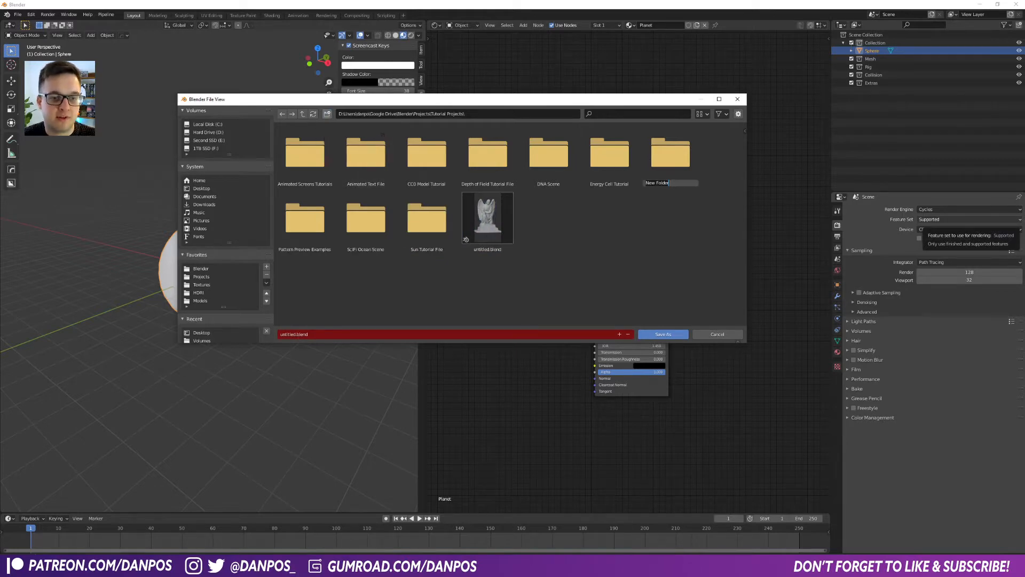
type("Plane")
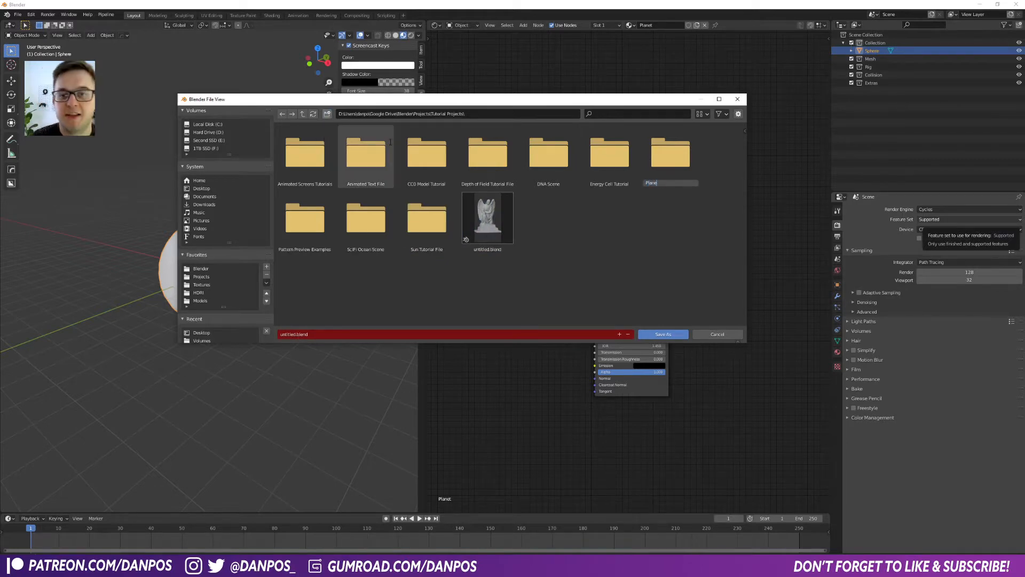
type("t")
key("BackSpace")
key("BackSpace")
key("BackSpace")
key("BackSpace")
key("BackSpace")
key("BackSpace")
type("Gas G")
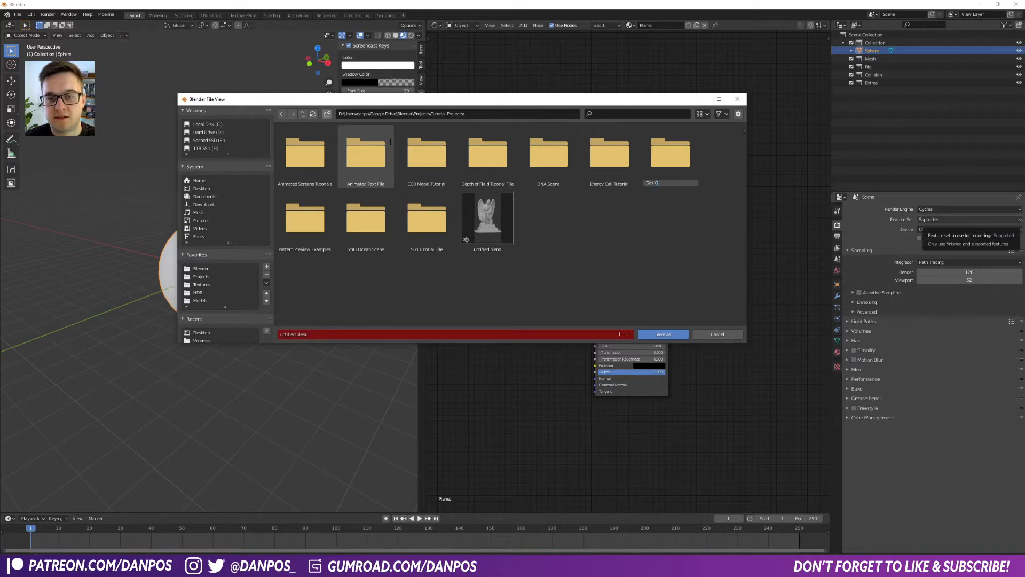
type("iant Planet Tut")
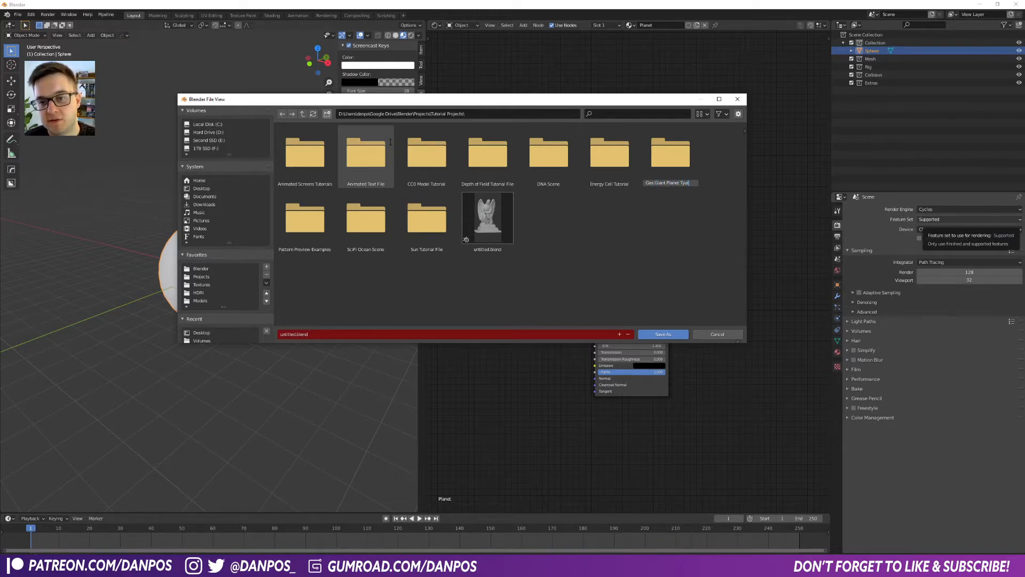
type("orial Files")
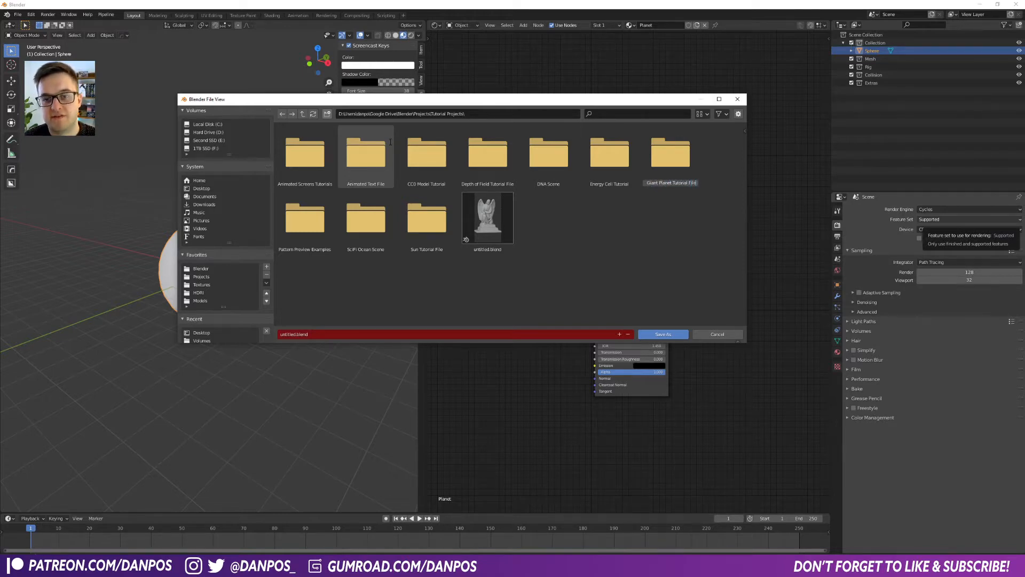
key("Return")
Save the project in the new folder with the file name GasGiant
left_click(351, 332)
type("GasGiant")
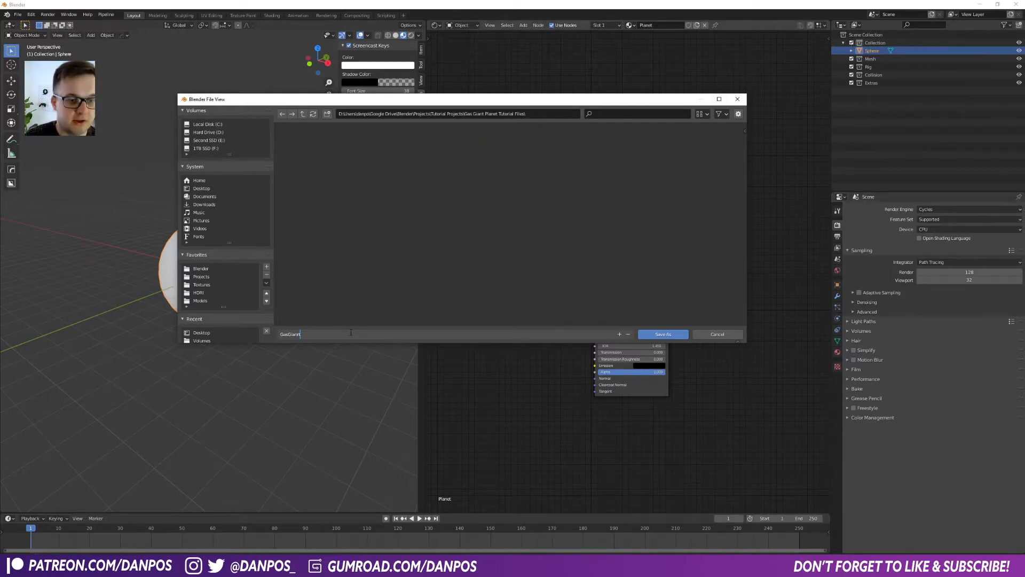
key("Return")
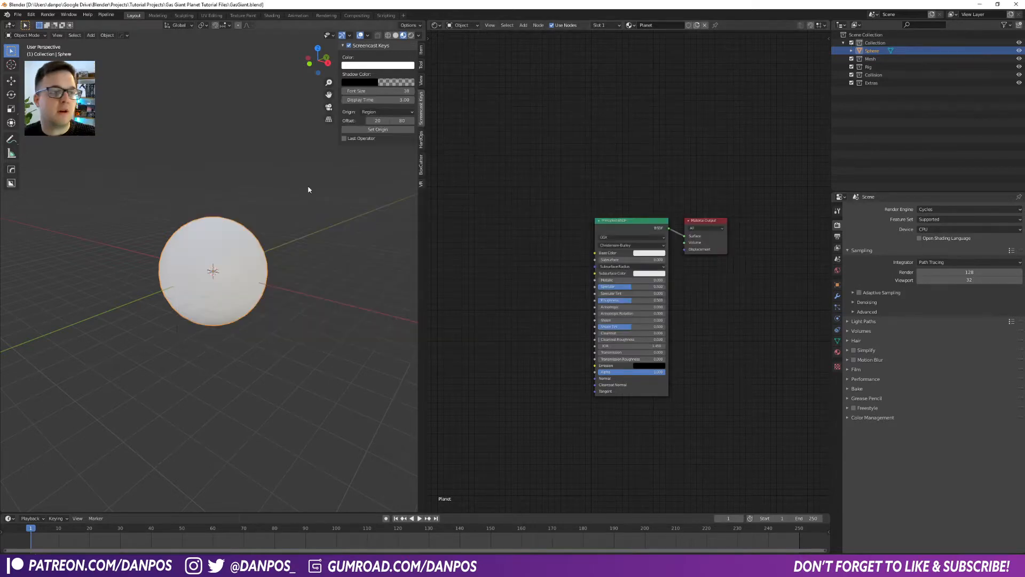
Change the scene's render engine to Eevee
mouse_move(251, 245)
middle_mouse_down()
mouse_move(229, 260)
mouse_move(268, 251)
mouse_move(257, 263)
middle_mouse_up()
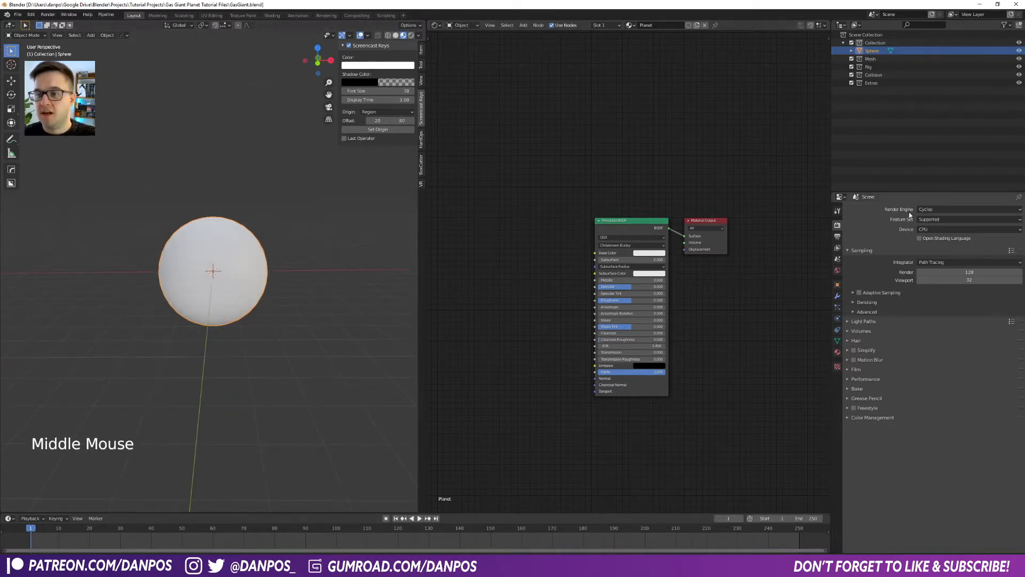
left_click(945, 210)
left_click(942, 222)
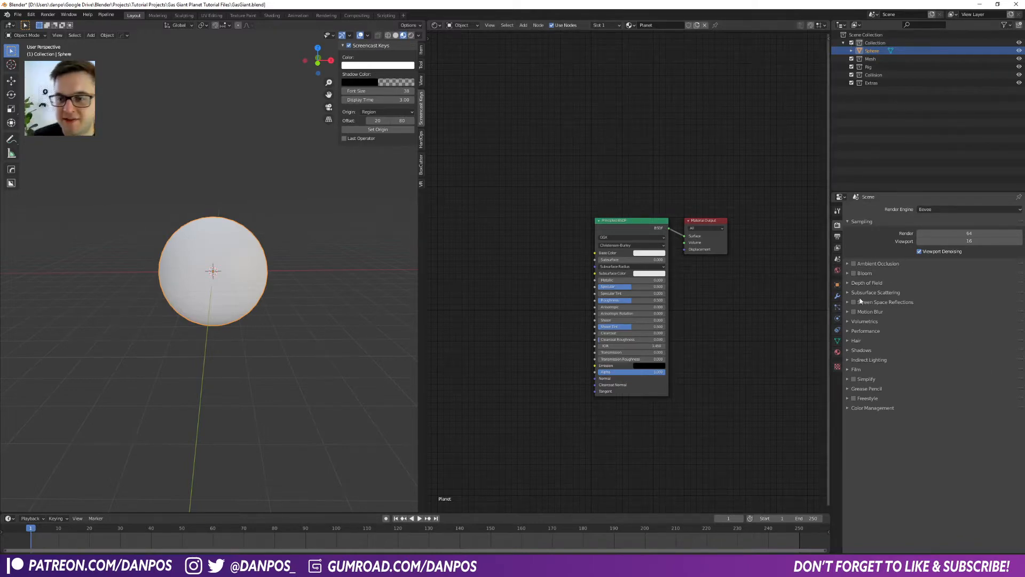
Delete the Principled BSDF node from the Planet material, keeping only the Material Output node
left_click(602, 240)
left_click_drag(578, 193, 636, 287)
left_click_drag(557, 183, 603, 292)
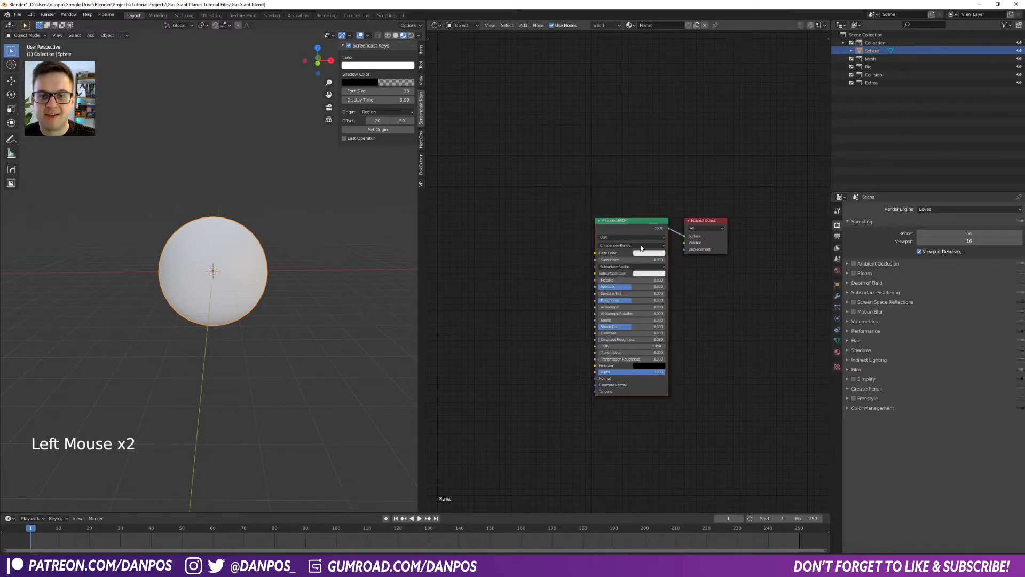
key("x")
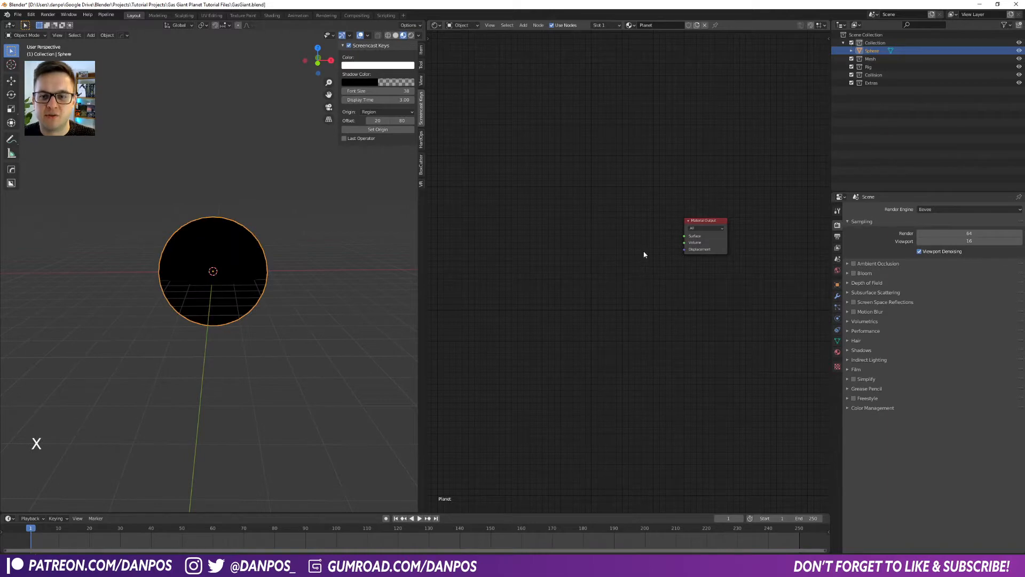
left_click(616, 231)
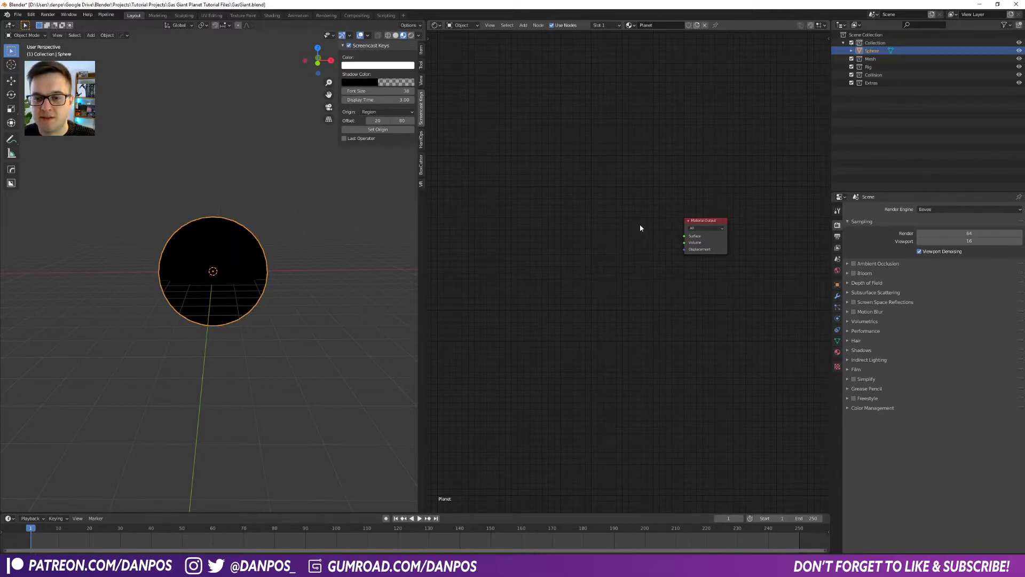
left_click(640, 228)
left_click_drag(547, 190, 657, 309)
left_click(616, 244)
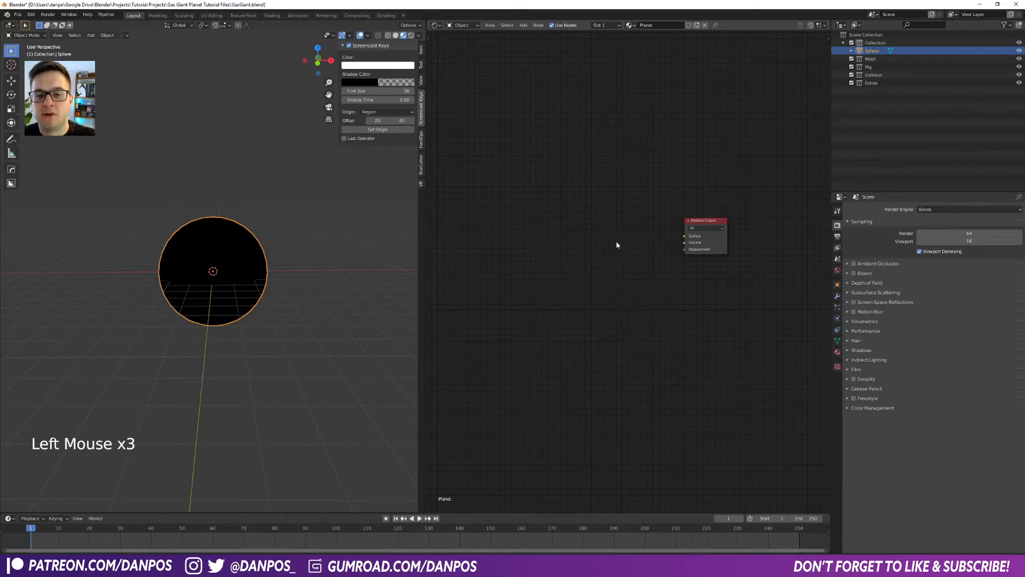
Add a Diffuse BSDF node and connect its BSDF output to the Material Output's Surface input
key("shift+a")
left_click(616, 243)
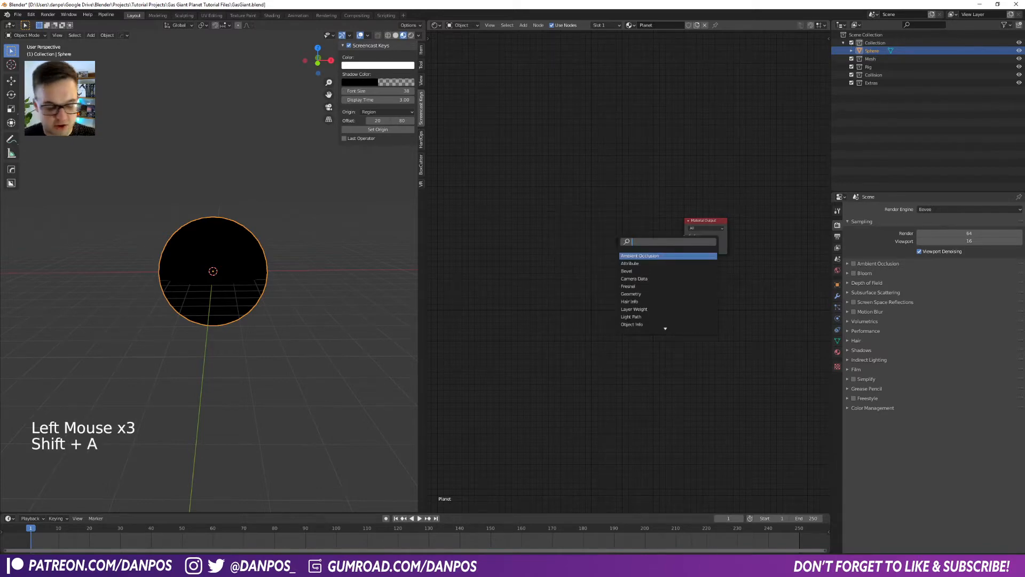
type("dif")
key("Return")
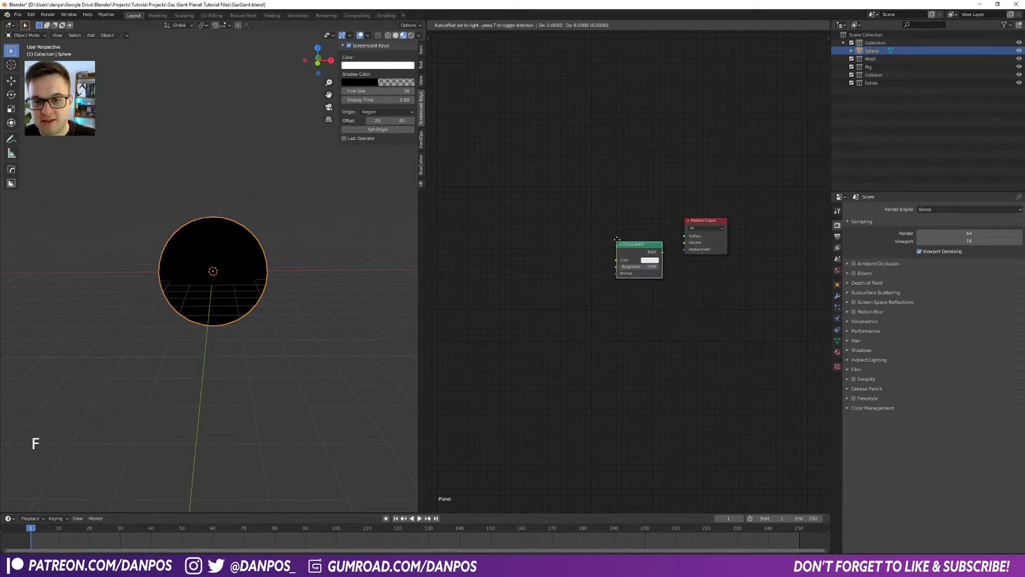
left_click(587, 217)
left_click_drag(632, 228, 686, 237)
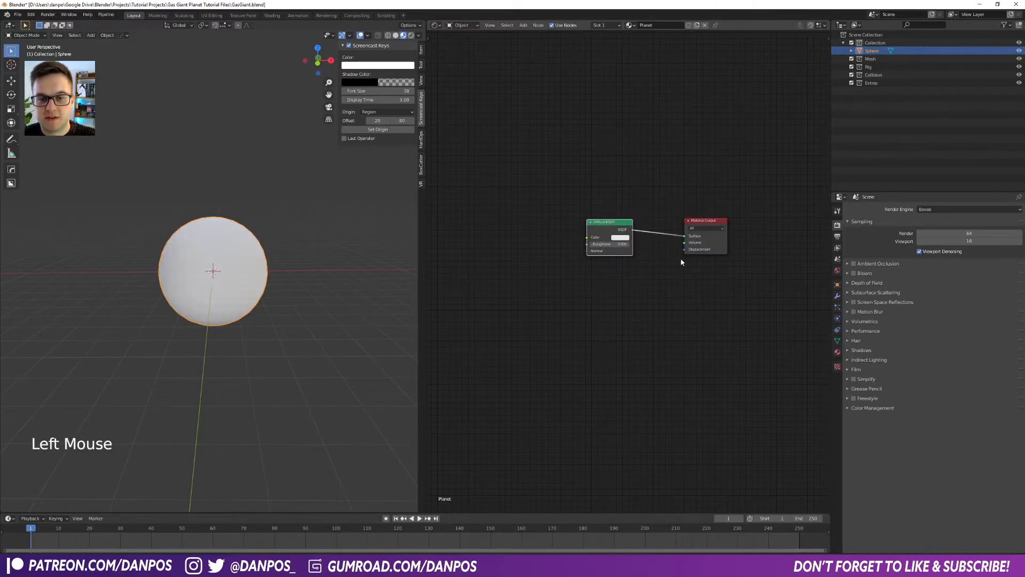
left_click(680, 258)
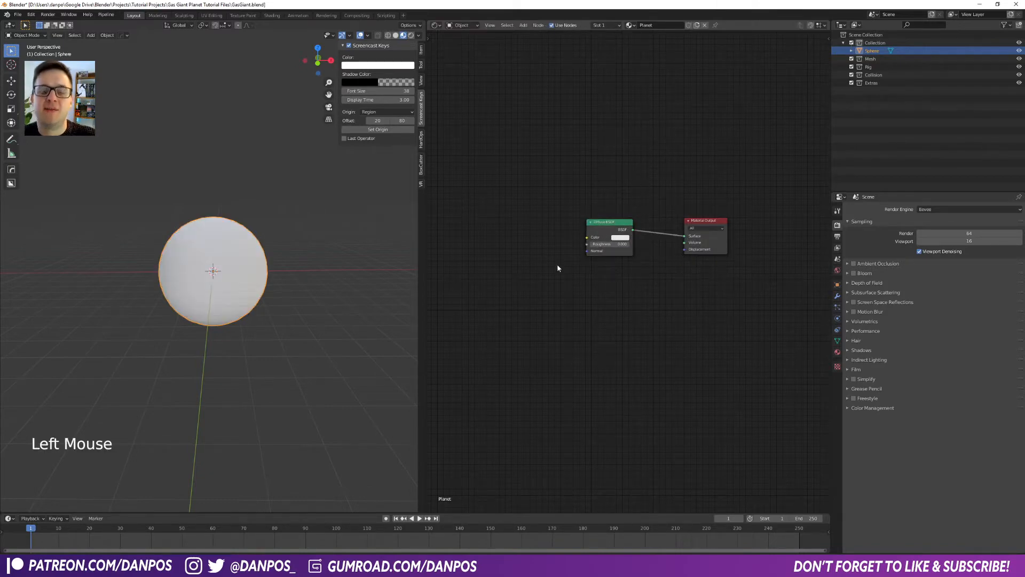
Add a ColorRamp node before the Diffuse BSDF and connect its Color output to the shader's Color input
left_click(535, 232)
key("shift+a")
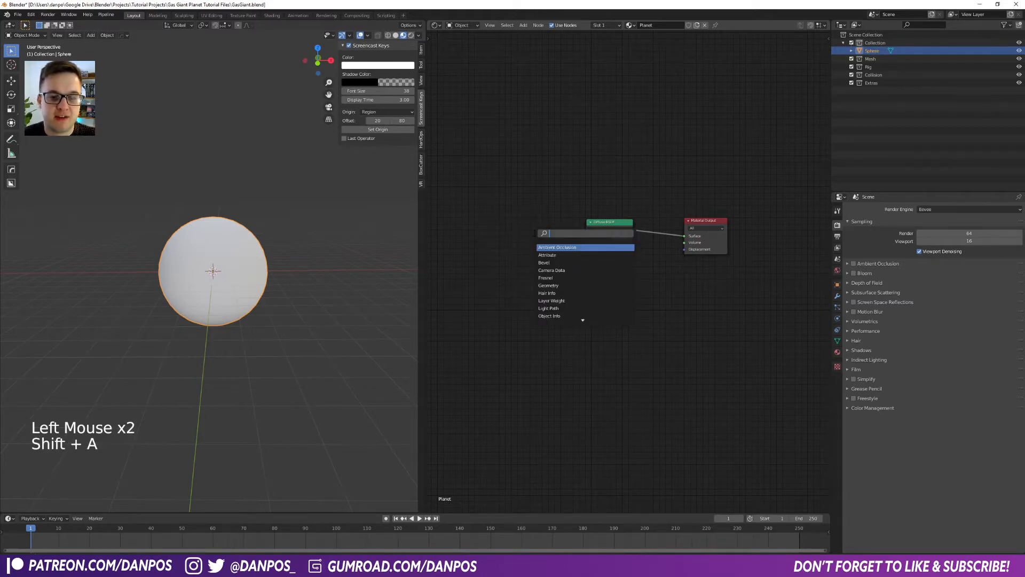
type("color ramp")
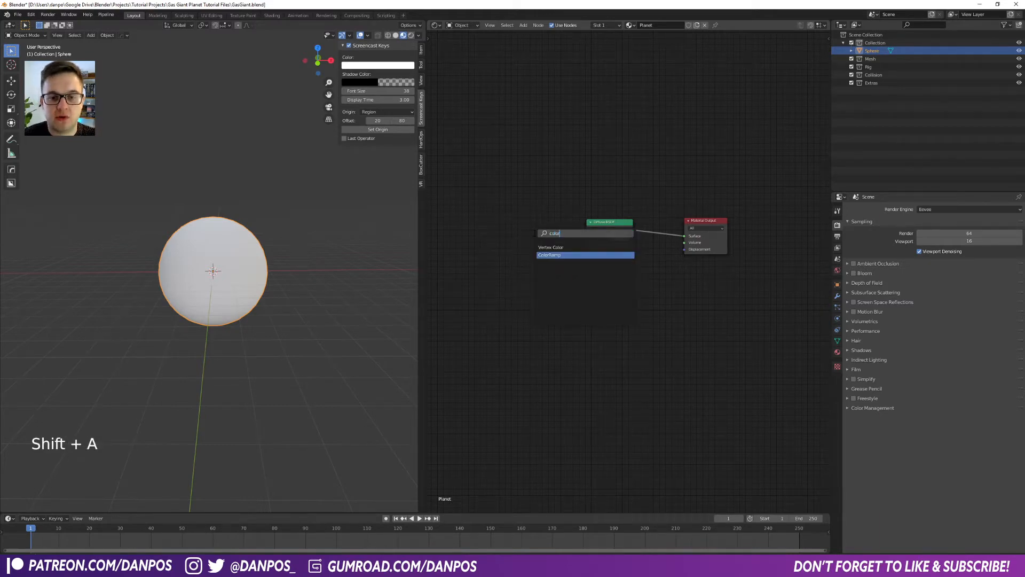
key("Return")
left_click(491, 215)
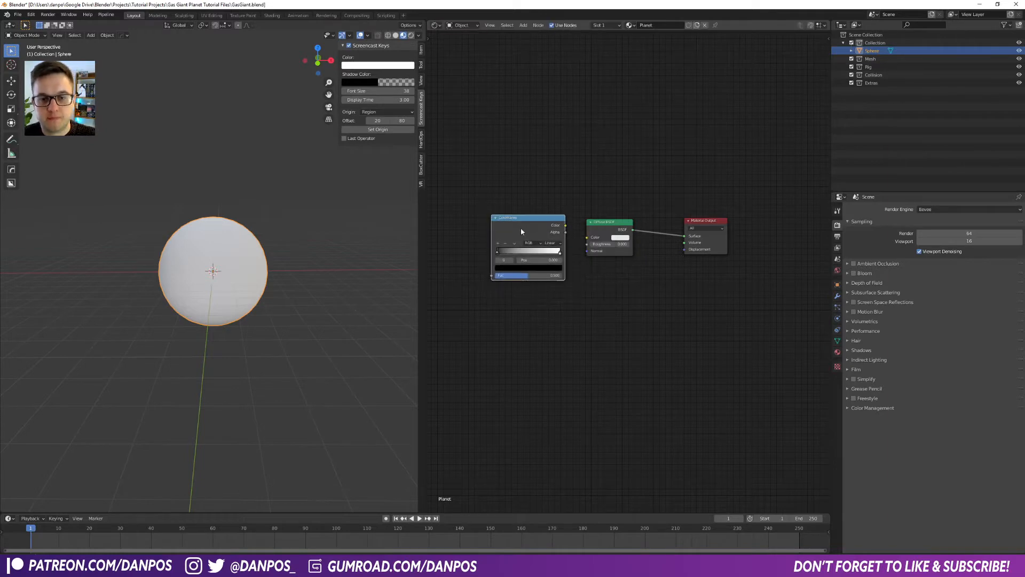
left_click_drag(548, 220, 586, 237)
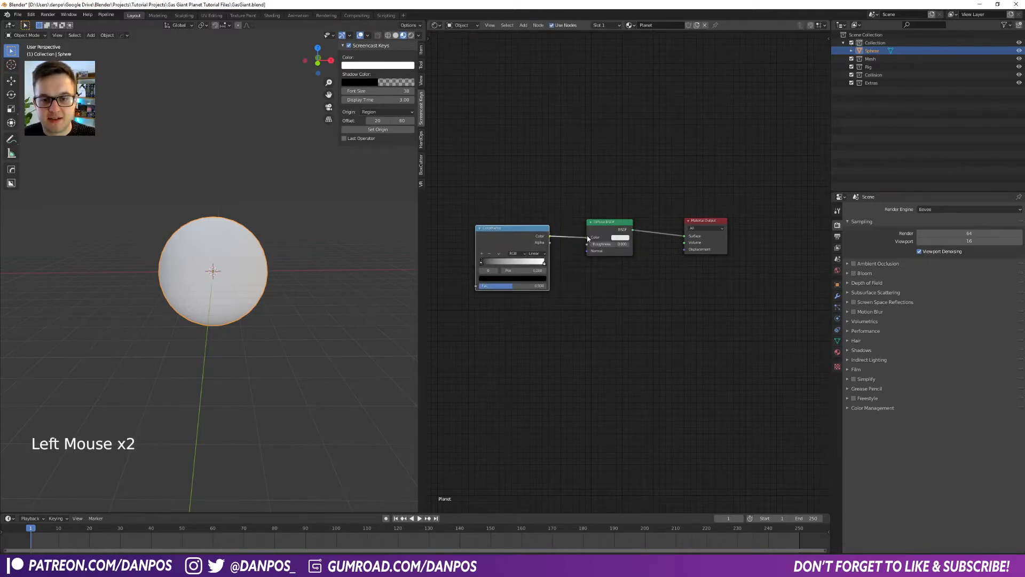
middle_click_drag(597, 289, 660, 300)
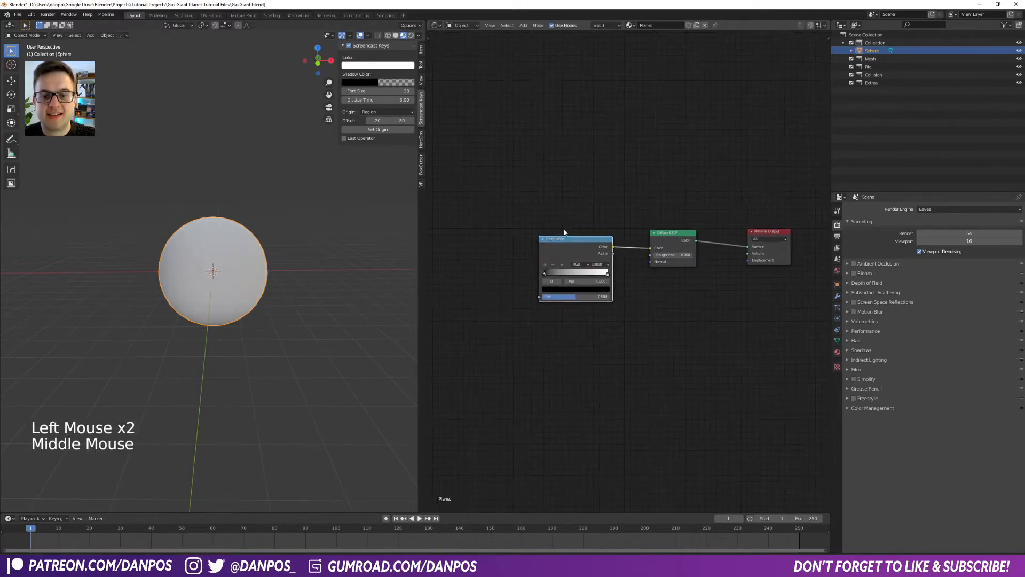
left_click_drag(551, 222, 569, 327)
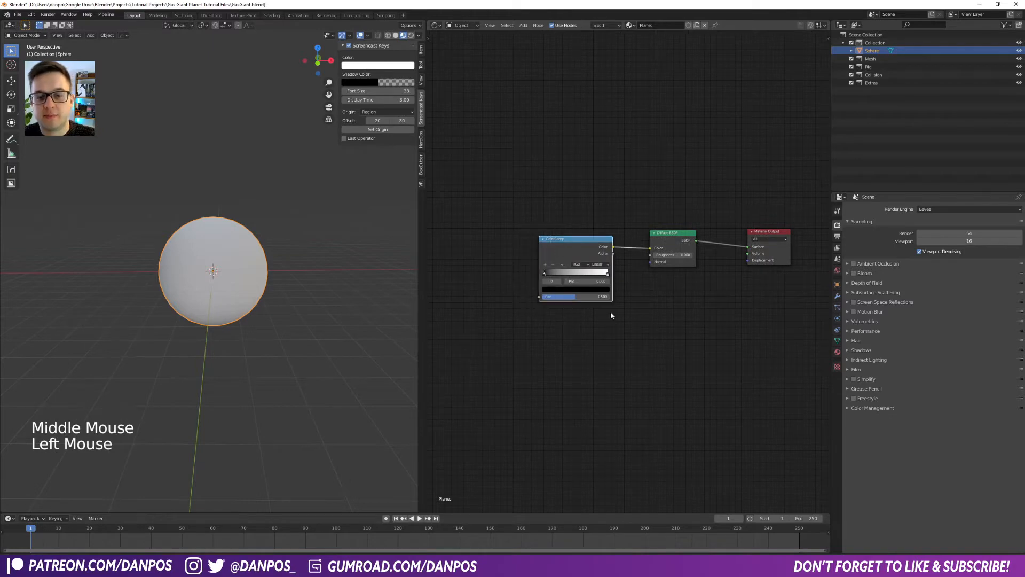
Set the ColorRamp's first stop to a dark blue with hue 0.651, saturation 0.666 and value 0.372
scroll(530, 357, "up", 4)
scroll(530, 357, "up", 1)
mouse_move(539, 320)
middle_mouse_down()
mouse_move(582, 320)
mouse_move(553, 315)
middle_mouse_up()
left_click(558, 297)
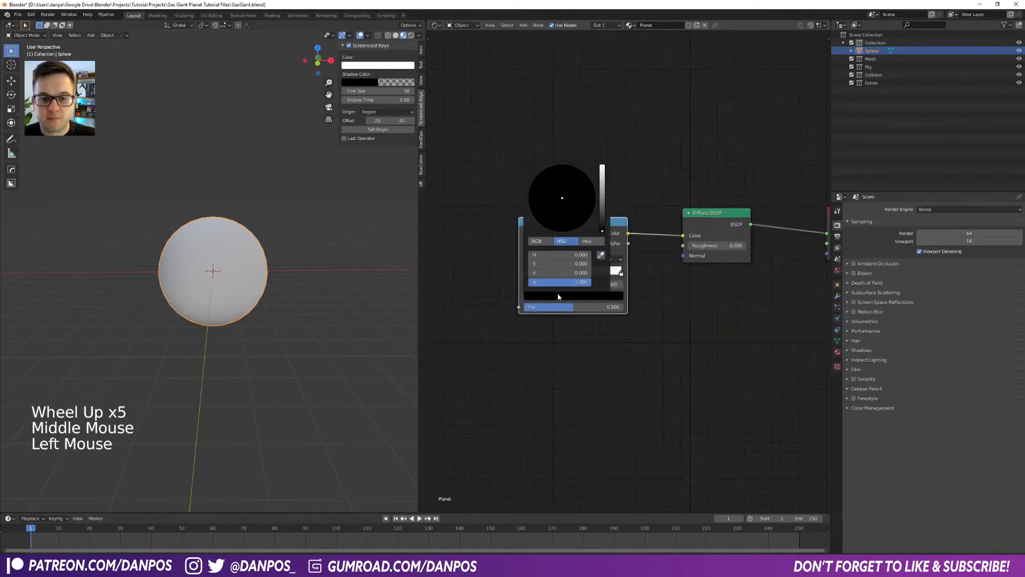
left_click_drag(604, 230, 579, 182)
left_click_drag(602, 215, 579, 184)
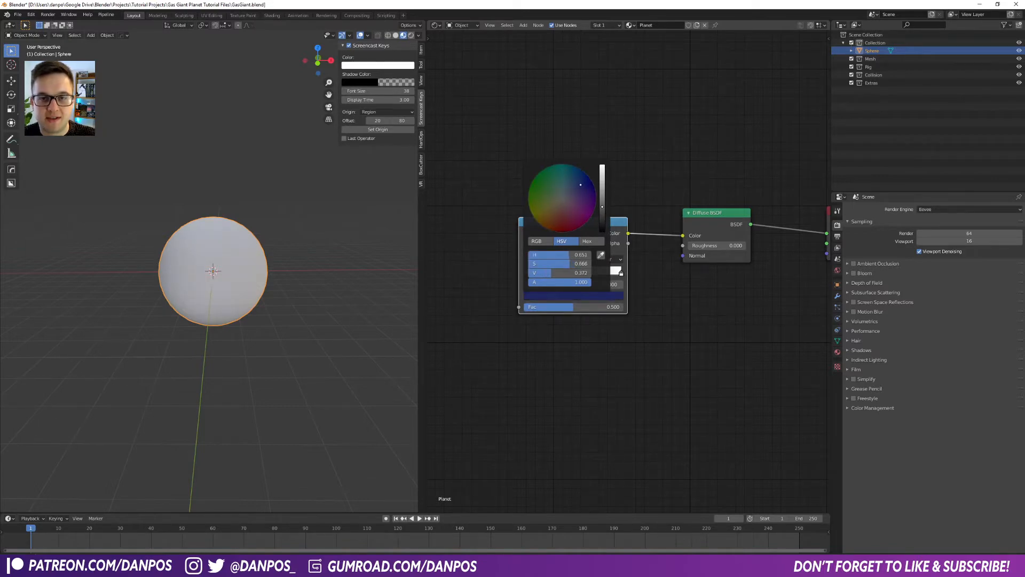
Copy the dark blue from the ColorRamp's first stop to its end stop and brighten that end colour
left_click(621, 274)
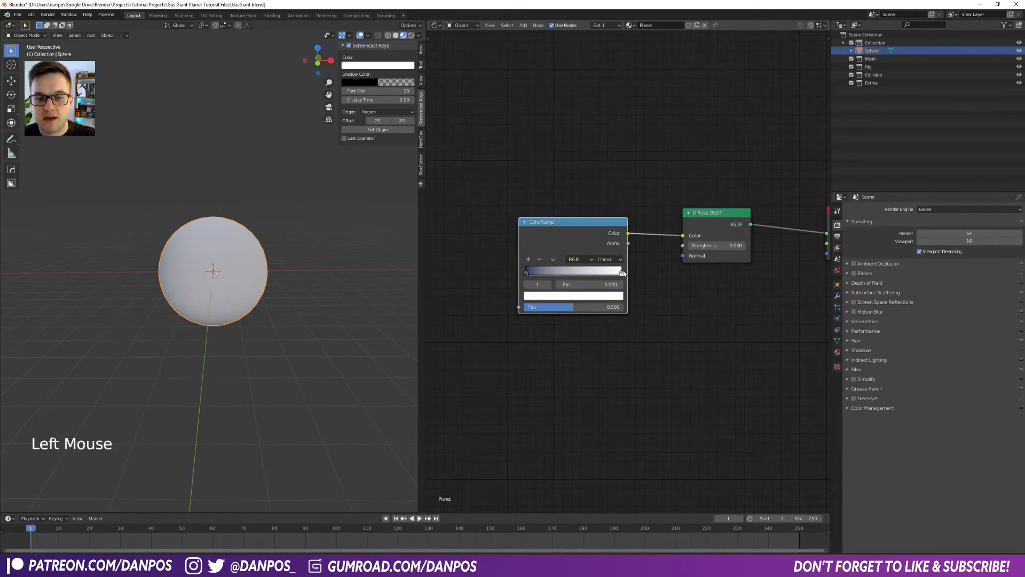
left_click(528, 275)
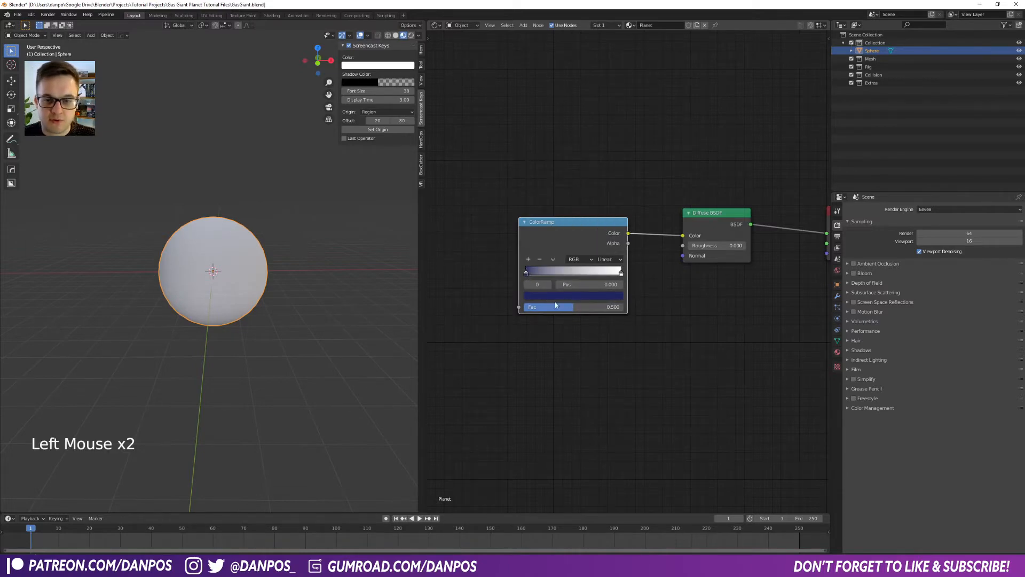
key("ctrl+c")
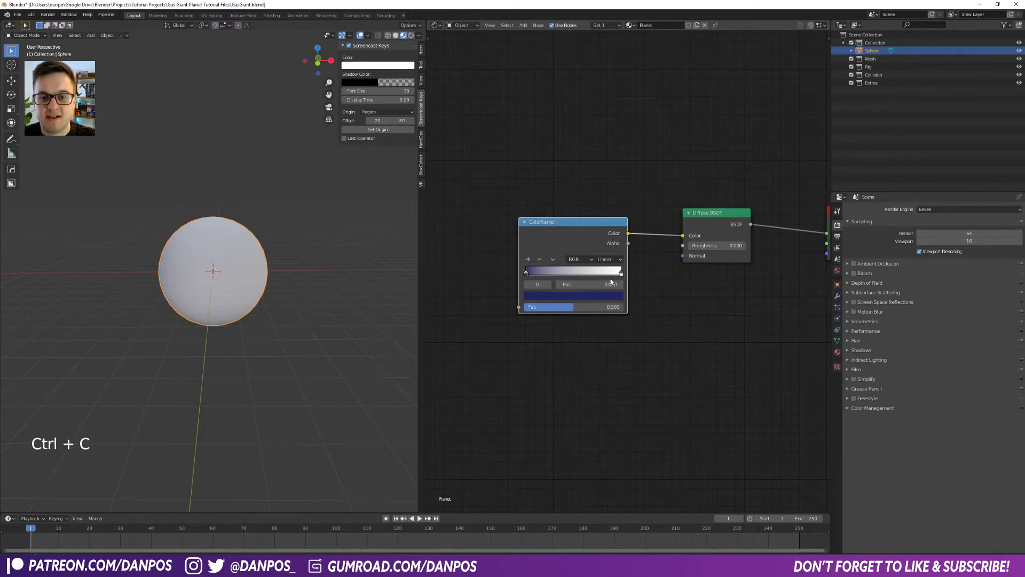
left_click(621, 274)
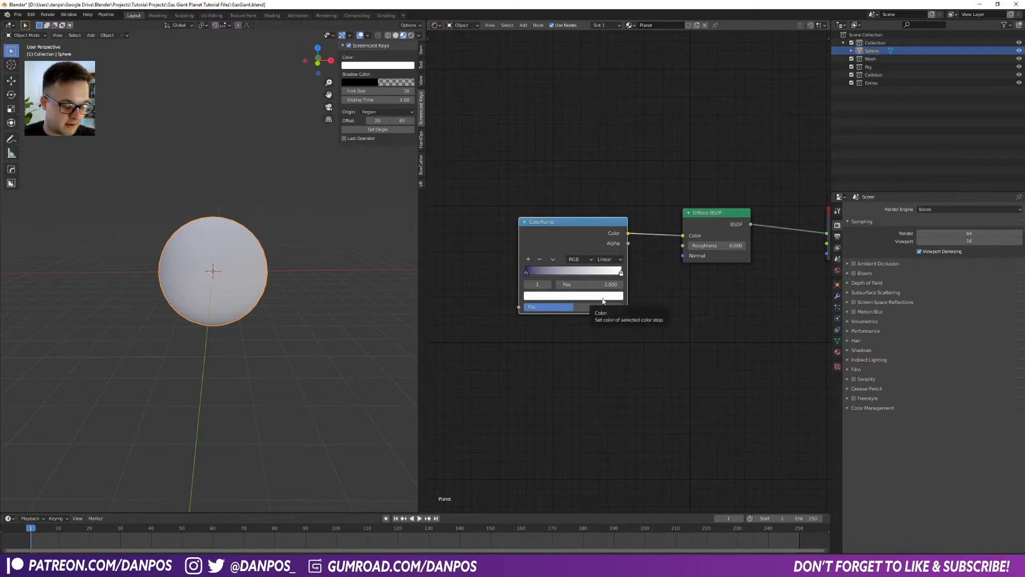
key("ctrl+v")
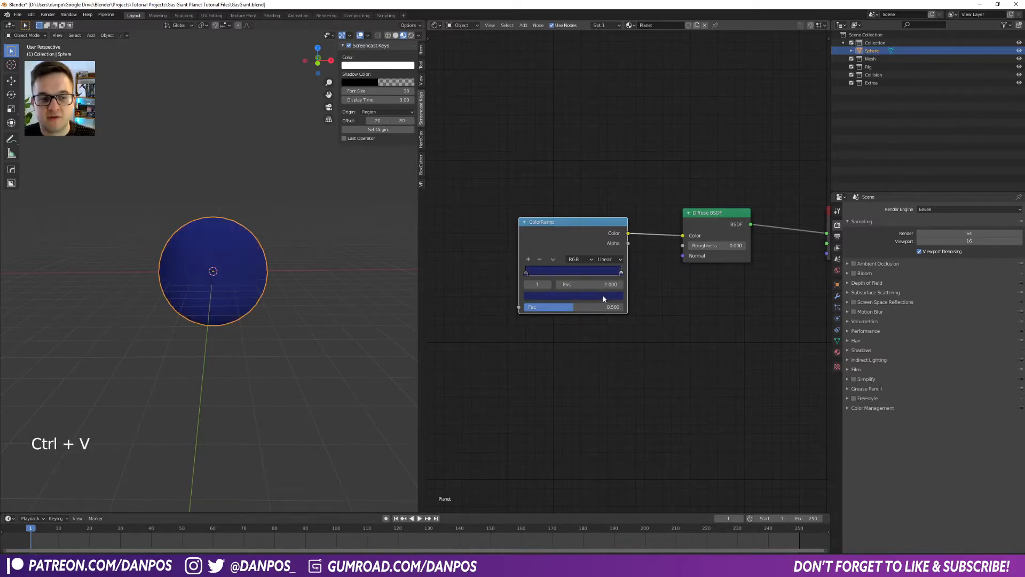
left_click(615, 296)
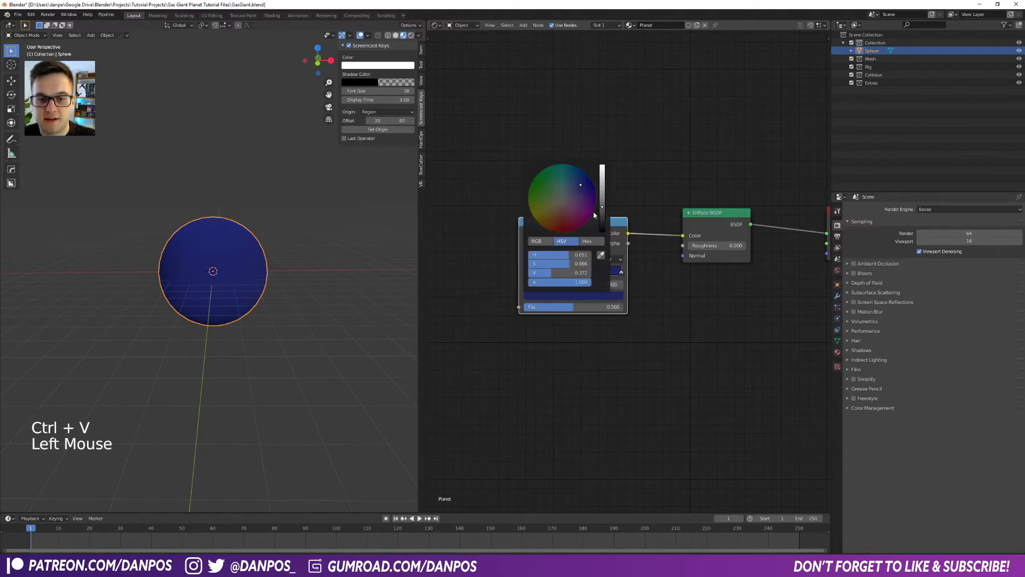
left_click_drag(602, 207, 602, 188)
left_click(601, 325)
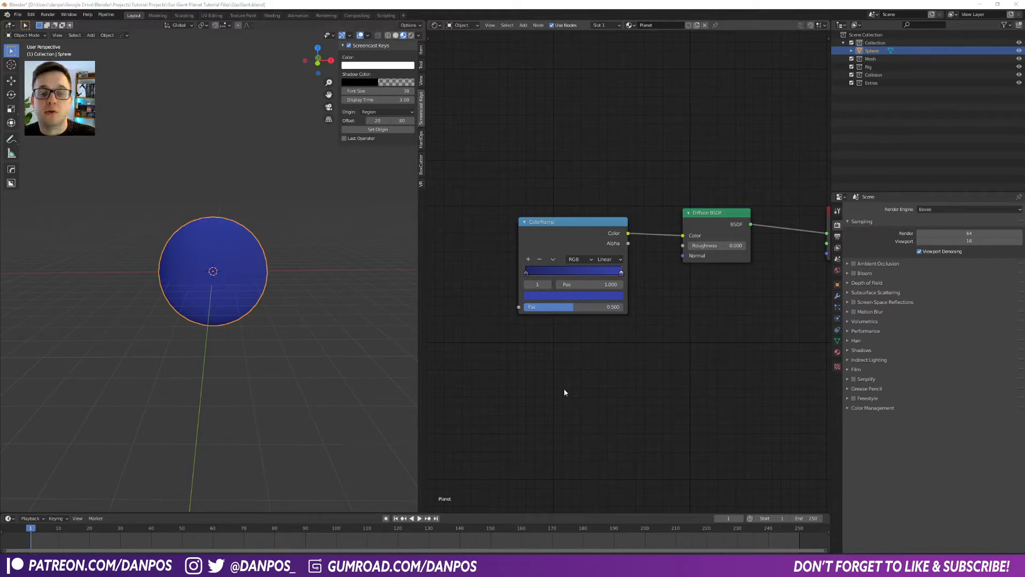
Add a Wave Texture node in the empty space before the blue ColorRamp
middle_click_drag(564, 392, 552, 331)
left_click(556, 371)
scroll(535, 368, "down", 3)
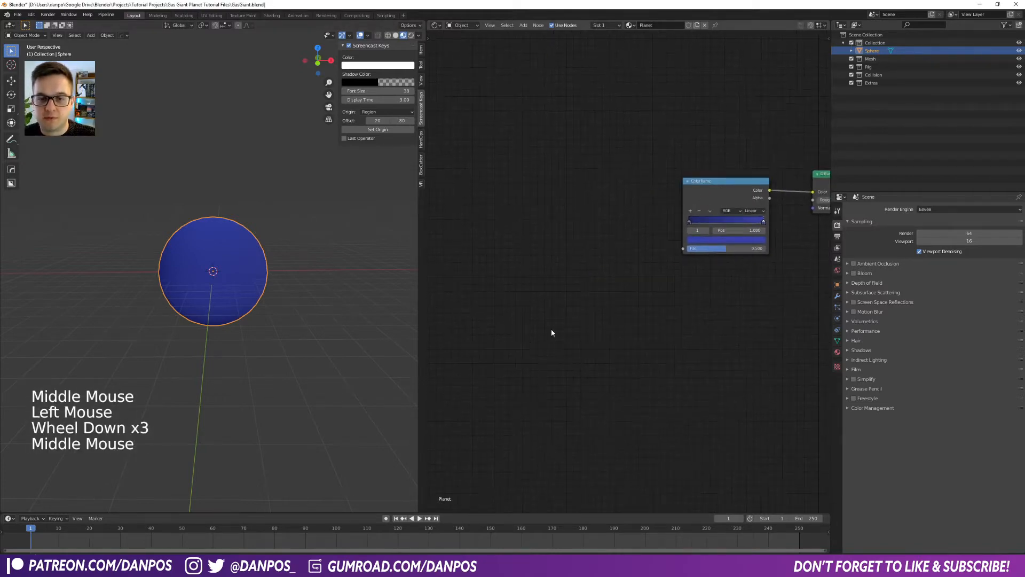
left_click(543, 314)
key("shift+a")
left_click(540, 314)
type("wave te")
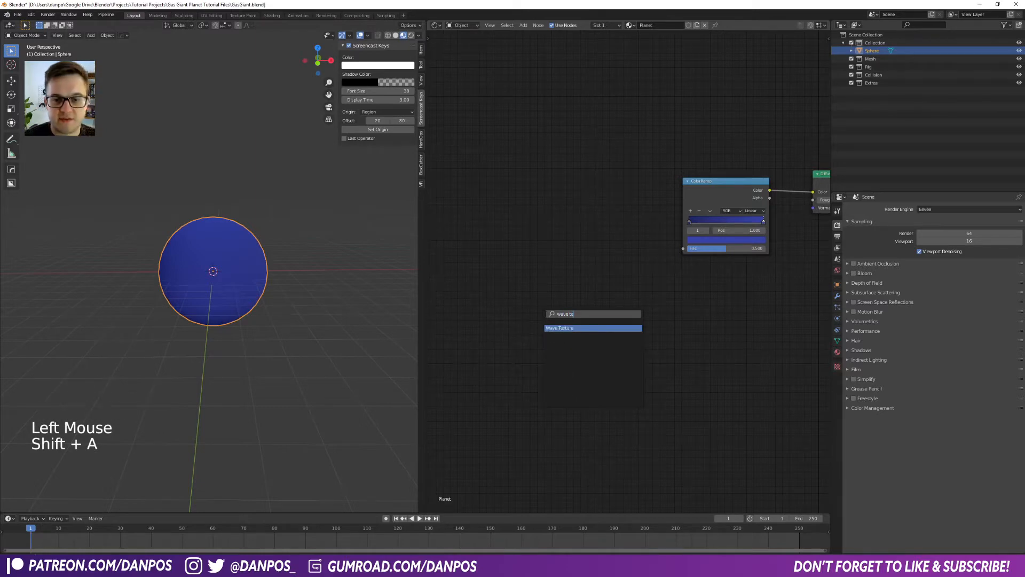
key("Return")
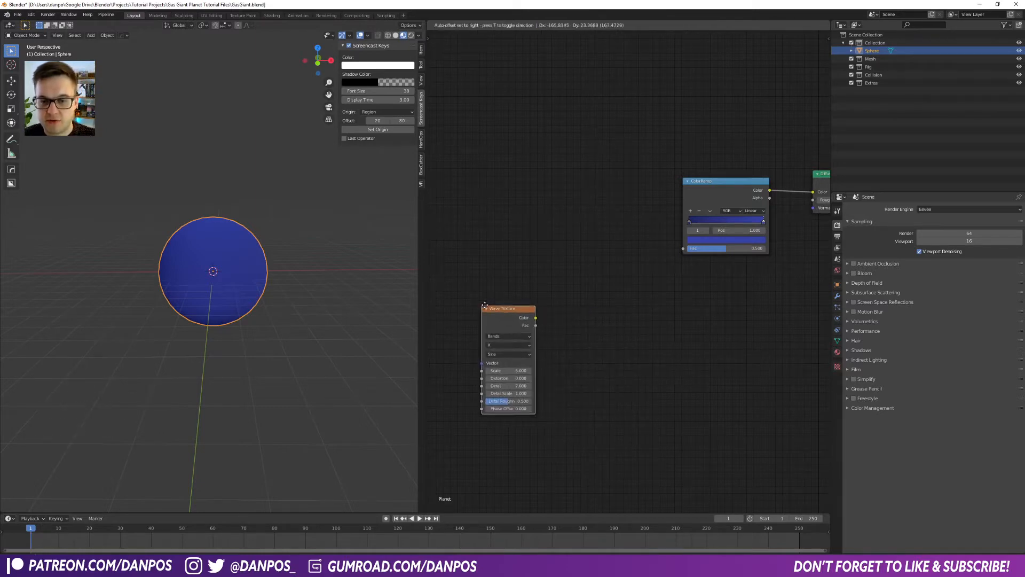
left_click(501, 311)
Duplicate the Wave Texture, place the copy above the original, and move both farther from the blue ColorRamp
key("shift+d")
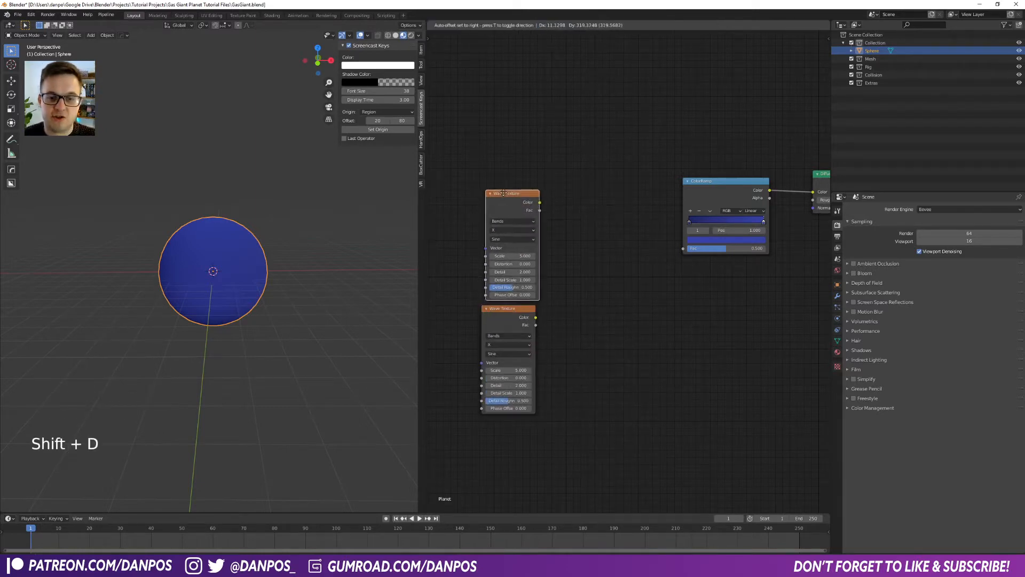
left_click(502, 189)
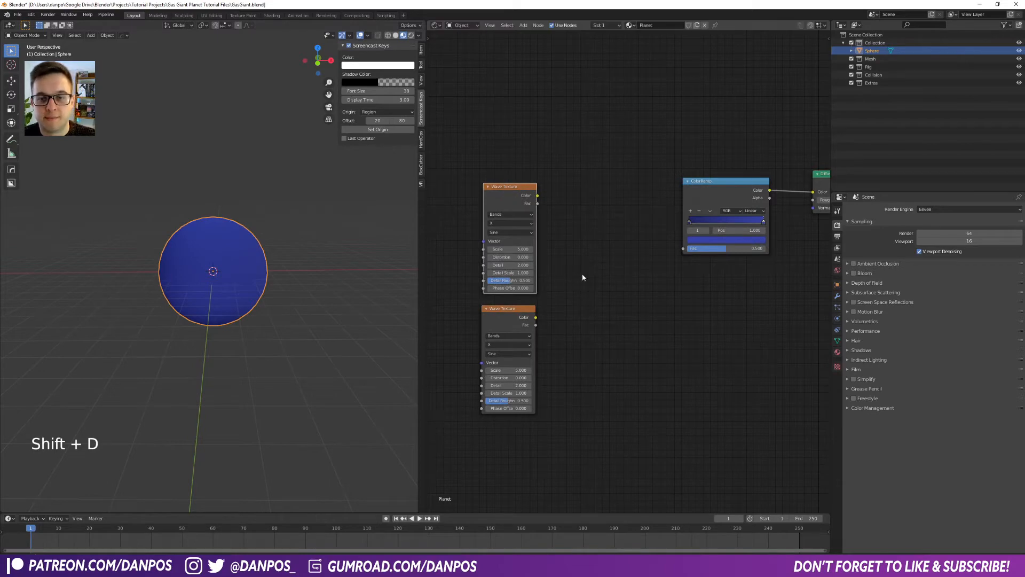
middle_click_drag(583, 278, 638, 271)
left_click_drag(508, 216, 496, 319)
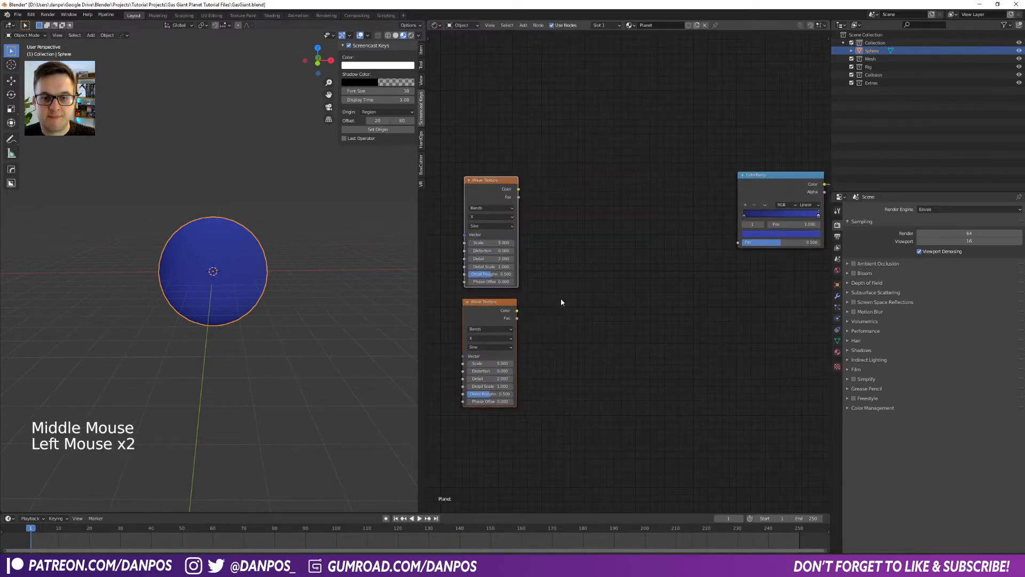
left_click(561, 299)
left_click_drag(438, 235, 555, 351)
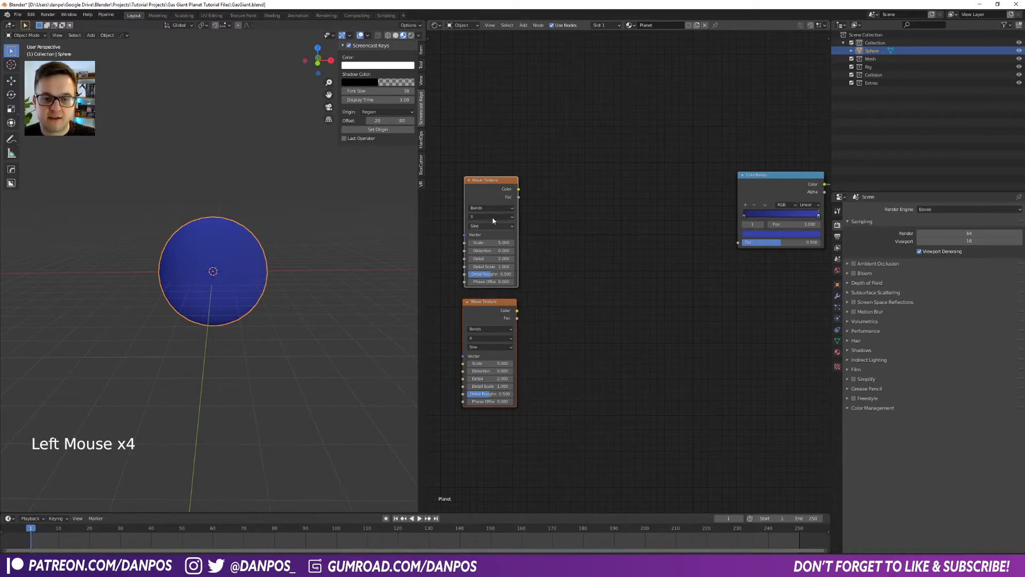
left_click(555, 332)
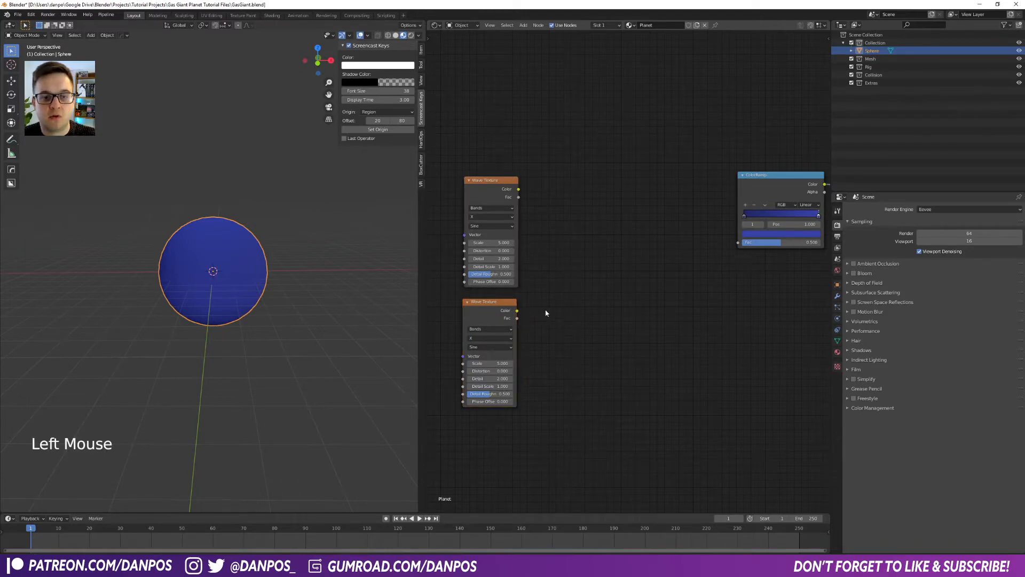
left_click(589, 288)
left_click_drag(519, 190, 604, 228)
left_click(610, 248)
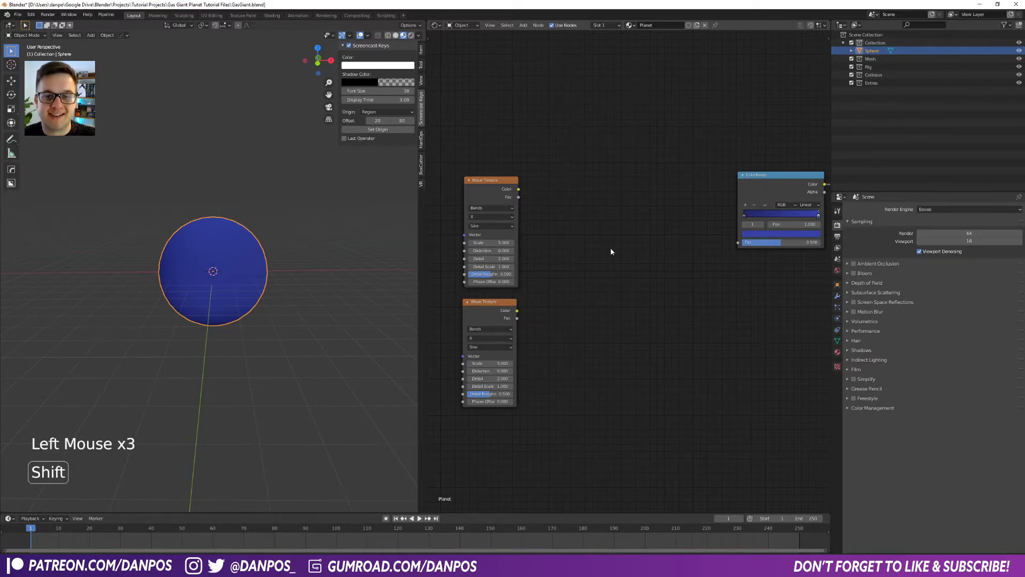
key("shift+a")
type("color")
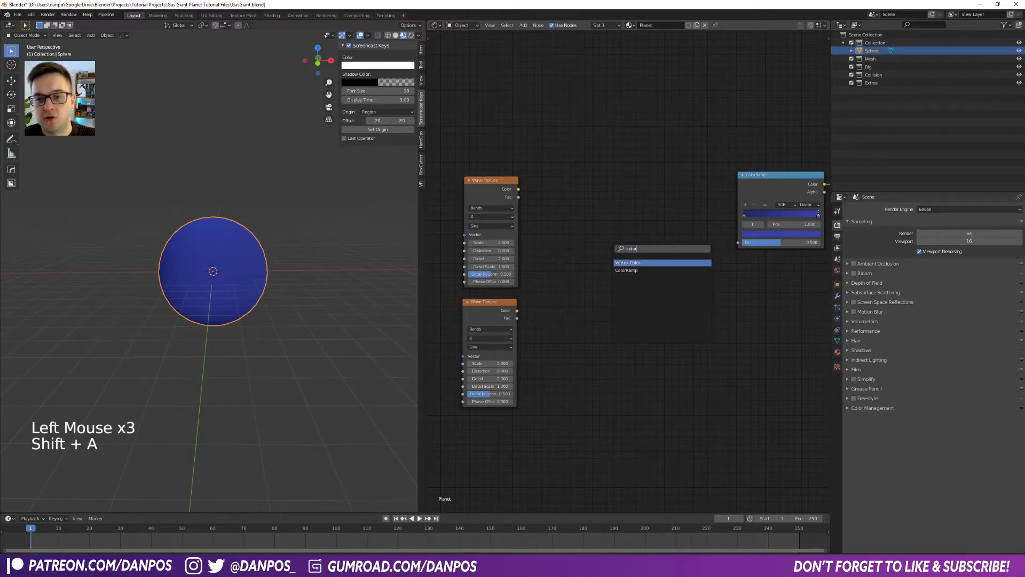
key("Return")
key("Escape")
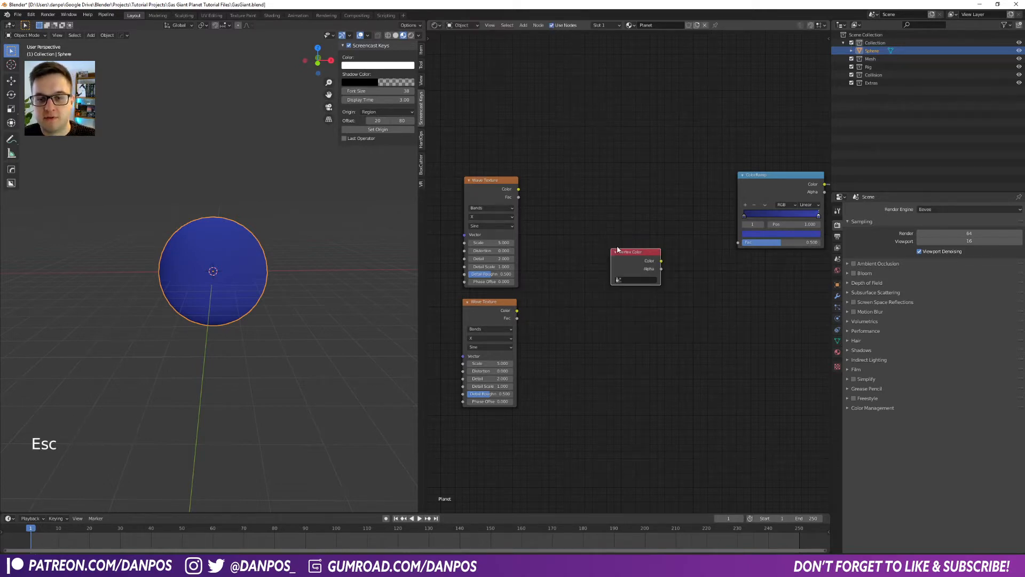
key("Delete")
Add a second ColorRamp node between the upper Wave Texture and the blue ColorRamp
key("shift+a")
left_click(609, 251)
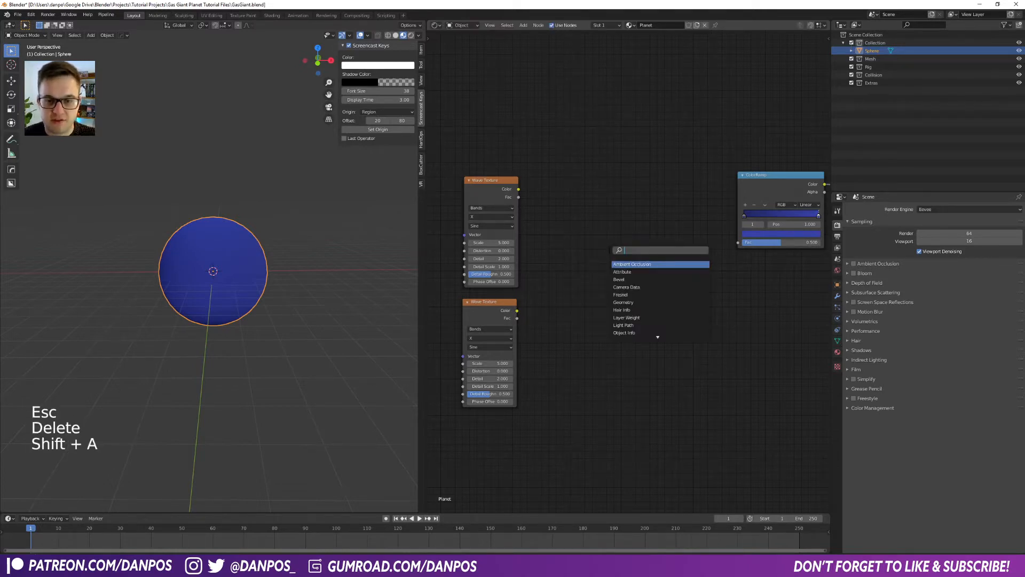
key("BackSpace")
key("BackSpace")
key("BackSpace")
key("BackSpace")
type("color")
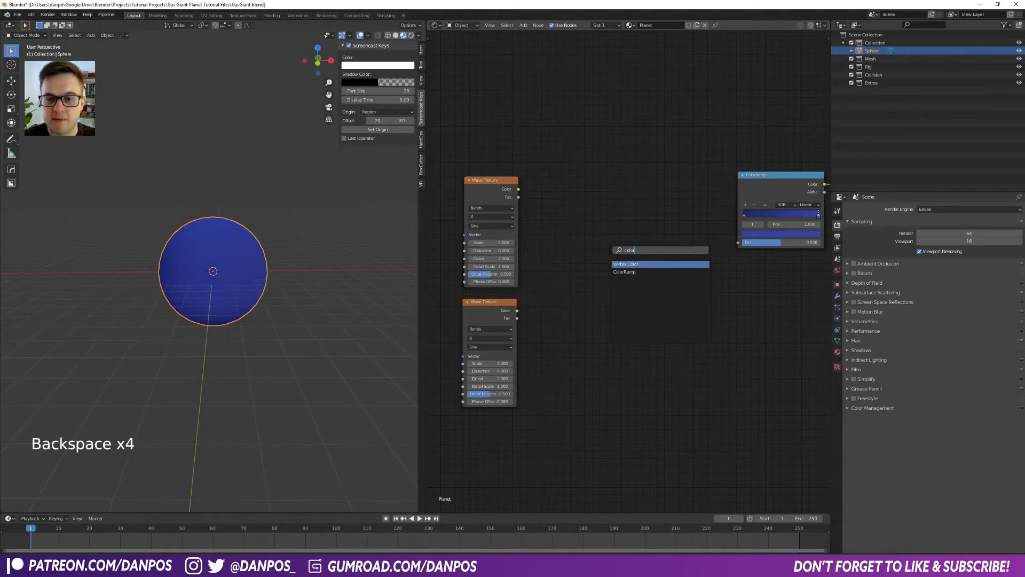
key("Down")
key("Return")
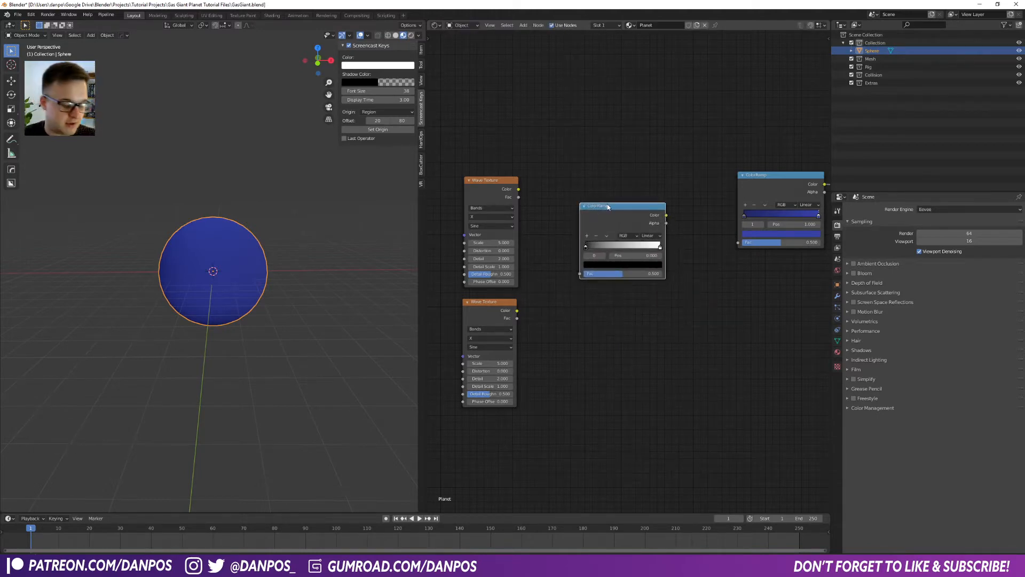
Duplicate the new ColorRamp beneath the original, and move the Wave Texture and black-to-white ColorRamp nodes farther from the blue ColorRamp
key("shift+d")
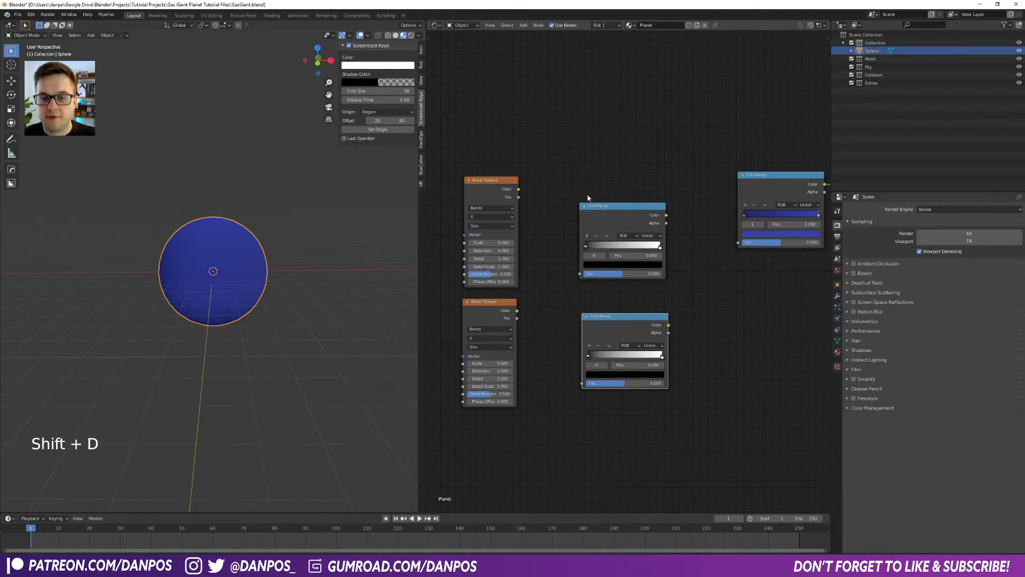
left_click(643, 325)
middle_click_drag(687, 305, 731, 291)
scroll(700, 293, "down", 3)
left_click_drag(505, 188, 672, 338)
left_click_drag(653, 216, 592, 212)
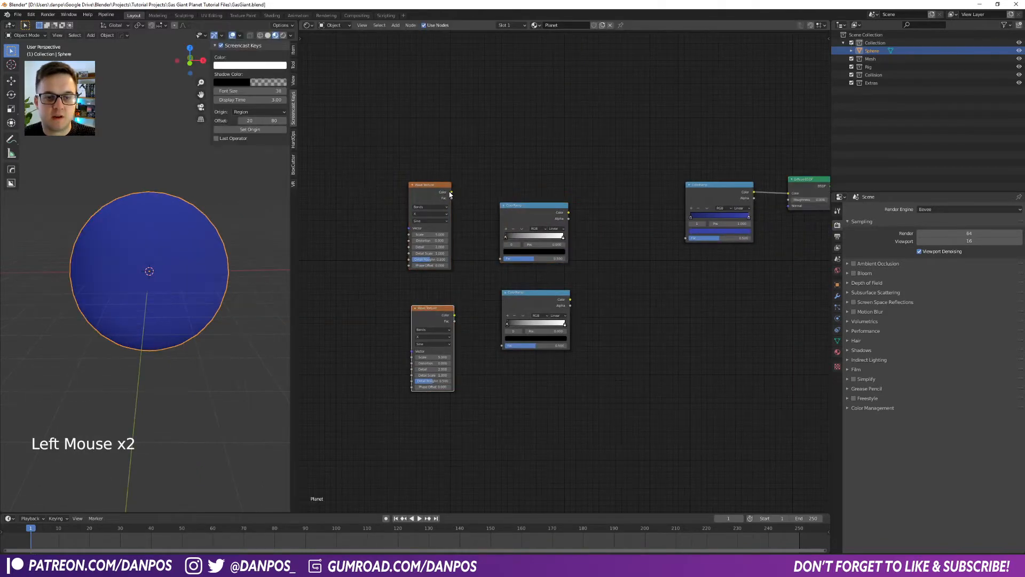
Connect each Wave Texture's Color to its neighbouring ColorRamp's Fac, and move the white stops to about 0.514 (upper) and 0.577 (lower)
left_click_drag(447, 188, 506, 260)
left_click_drag(454, 316, 507, 361)
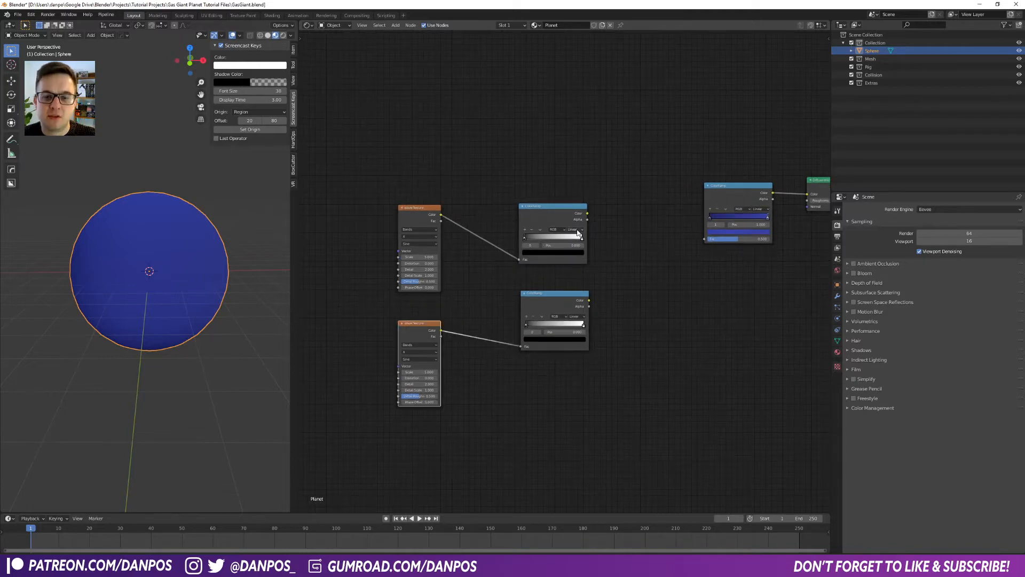
scroll(578, 233, "up", 5)
middle_click_drag(574, 264, 597, 254)
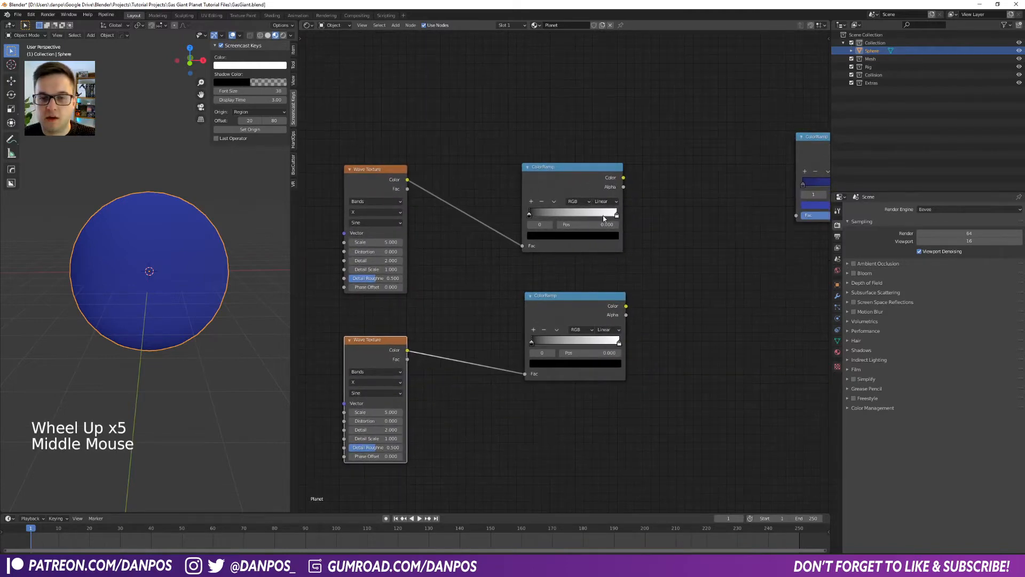
left_click_drag(604, 218, 573, 219)
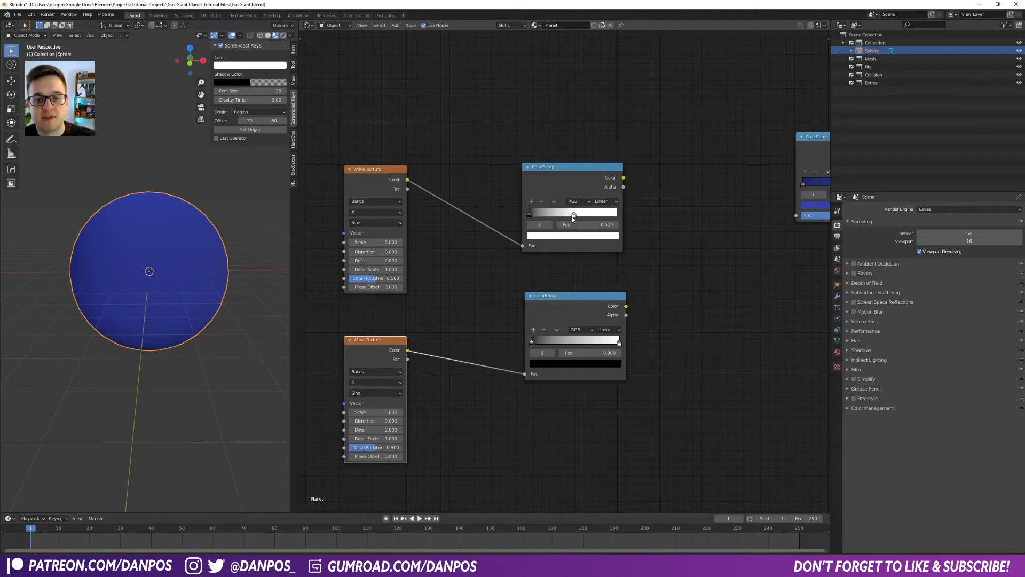
left_click_drag(618, 343, 582, 343)
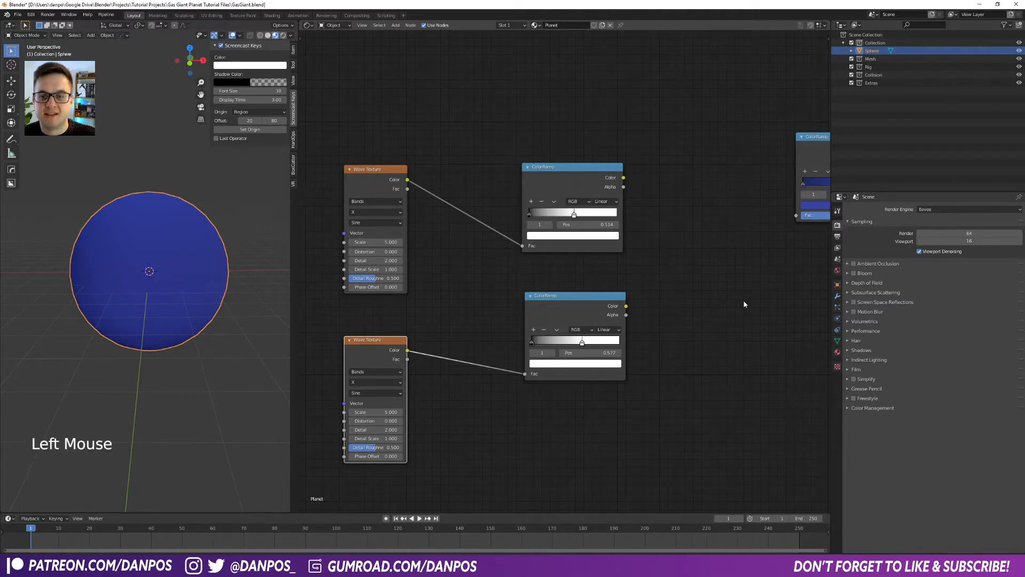
Add a MixRGB node between the two black-to-white ColorRamps and the blue ColorRamp, and open its blending mode choices
left_click(689, 265)
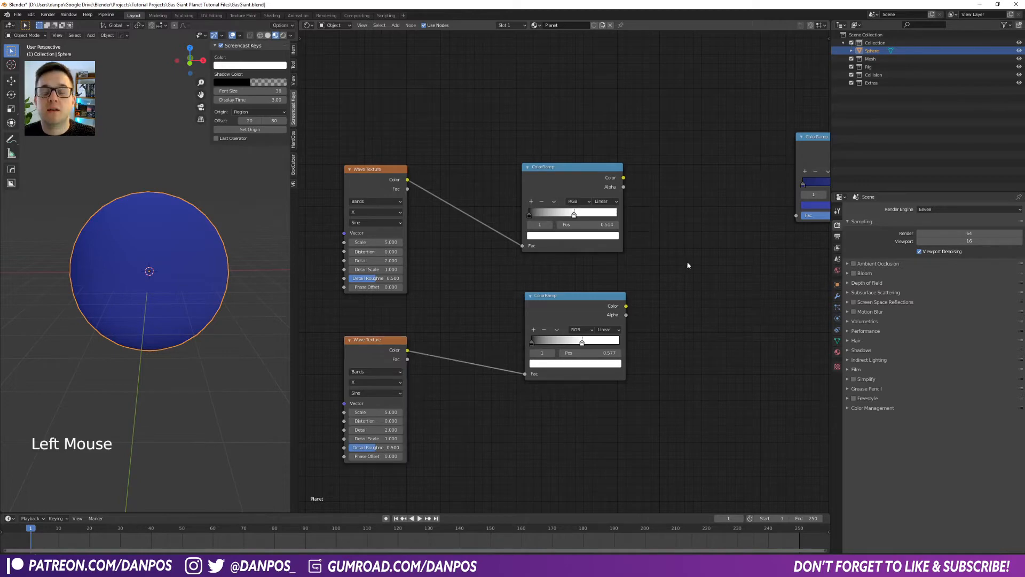
key("shift+a")
type("mix")
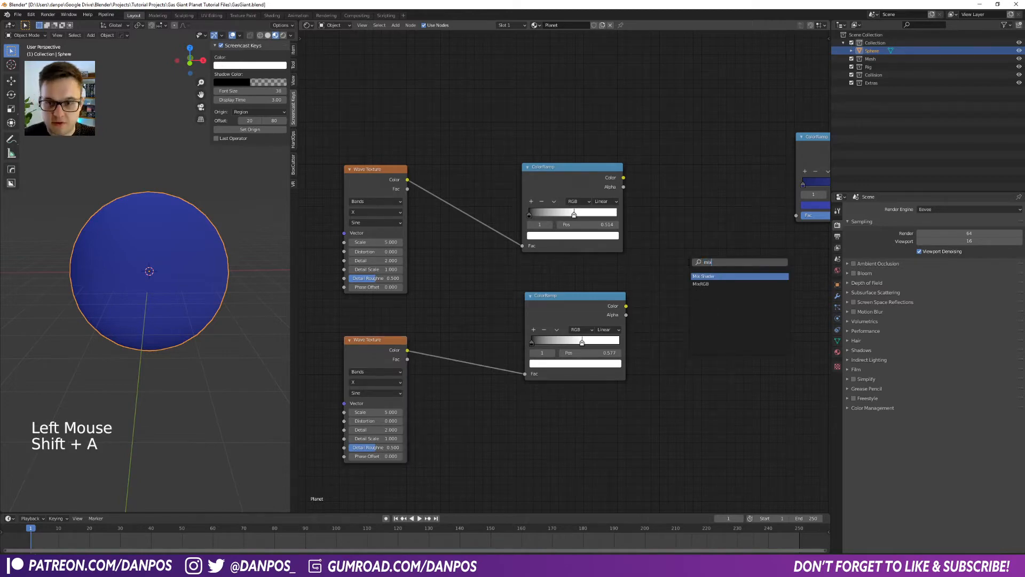
key("Down")
key("Return")
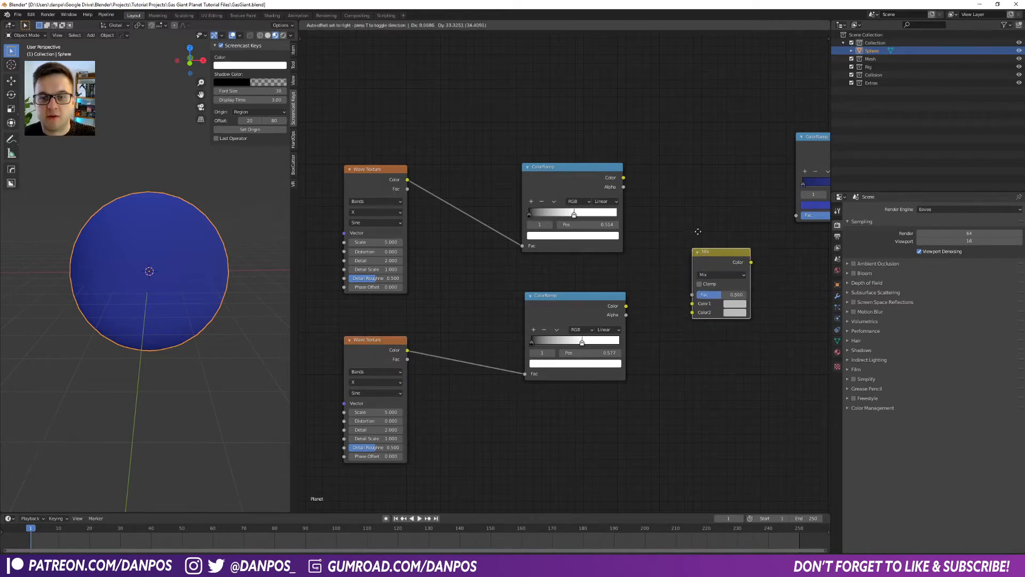
left_click(693, 265)
left_click(694, 265)
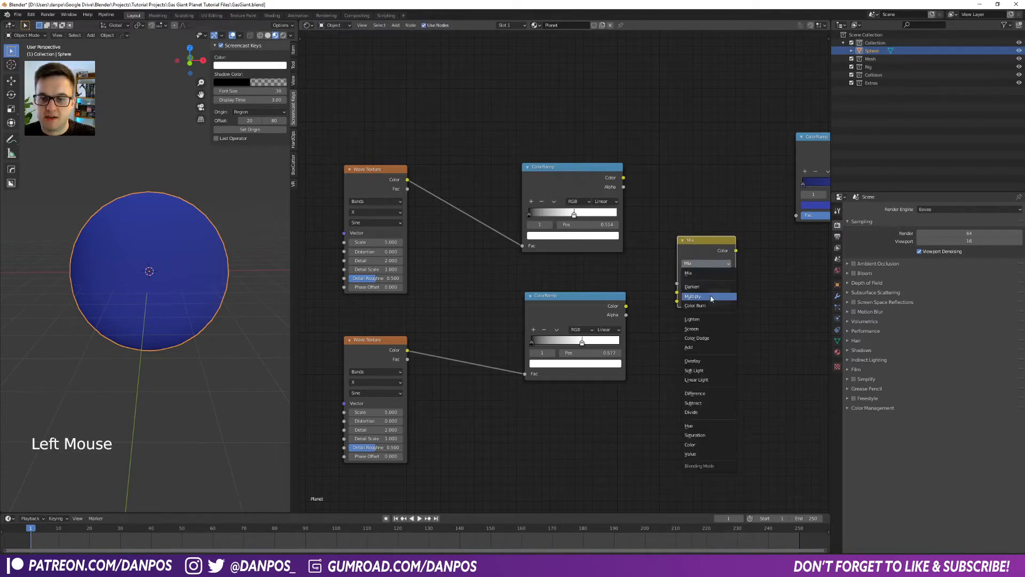
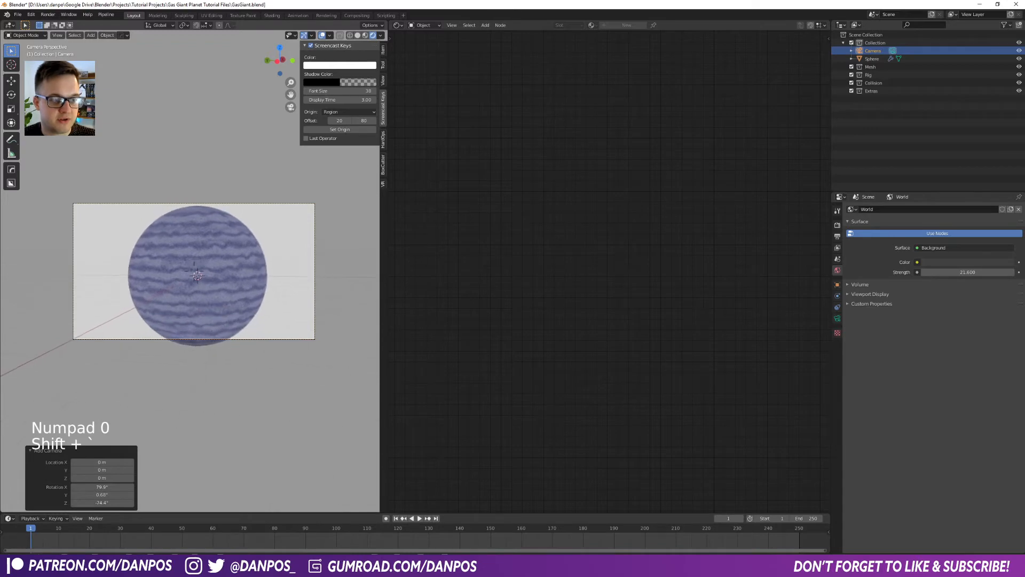
Fly the camera backwards until the whole planet fits near the centre of the camera frame
key("a")
key("s")
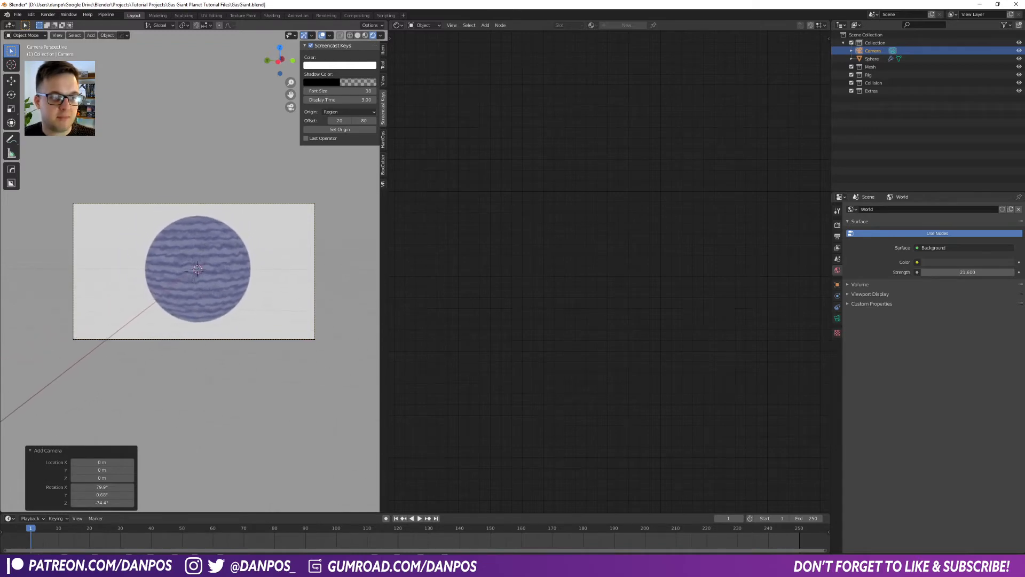
key("d")
key("s")
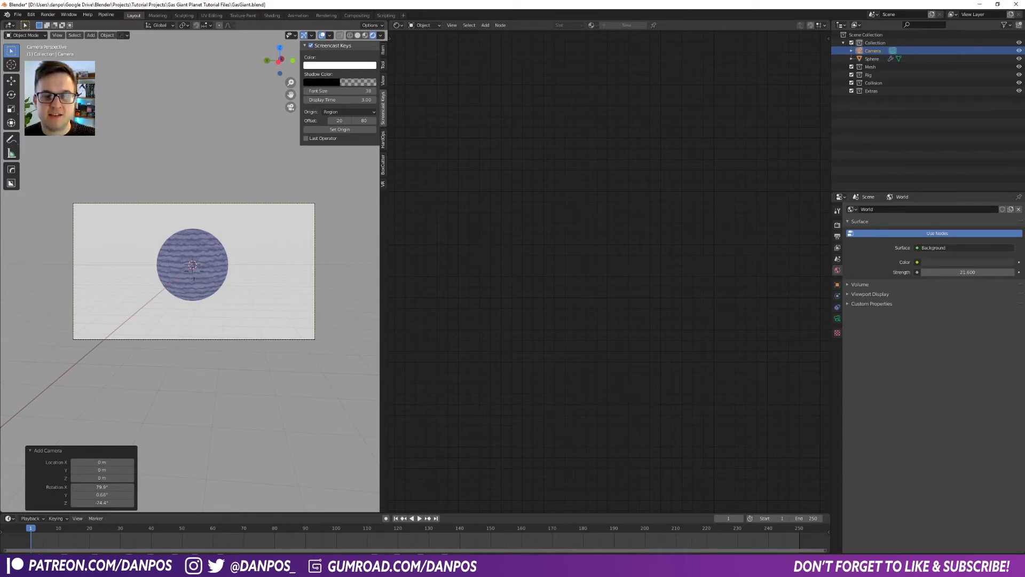
Move the camera away from the planet along global X by about -19.3 m and another -10.7 m, and return to the camera view
middle_click_drag(194, 274, 210, 322)
scroll(214, 293, "down", 8)
scroll(159, 367, "up", 3)
middle_click_drag(159, 367, 207, 334, "shift")
key("g")
key("x")
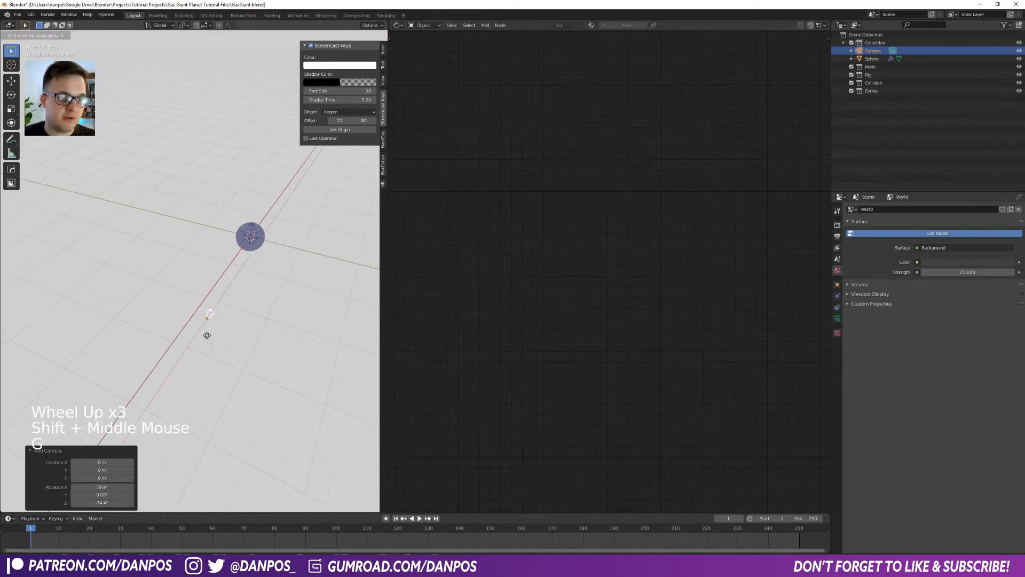
left_click(96, 453)
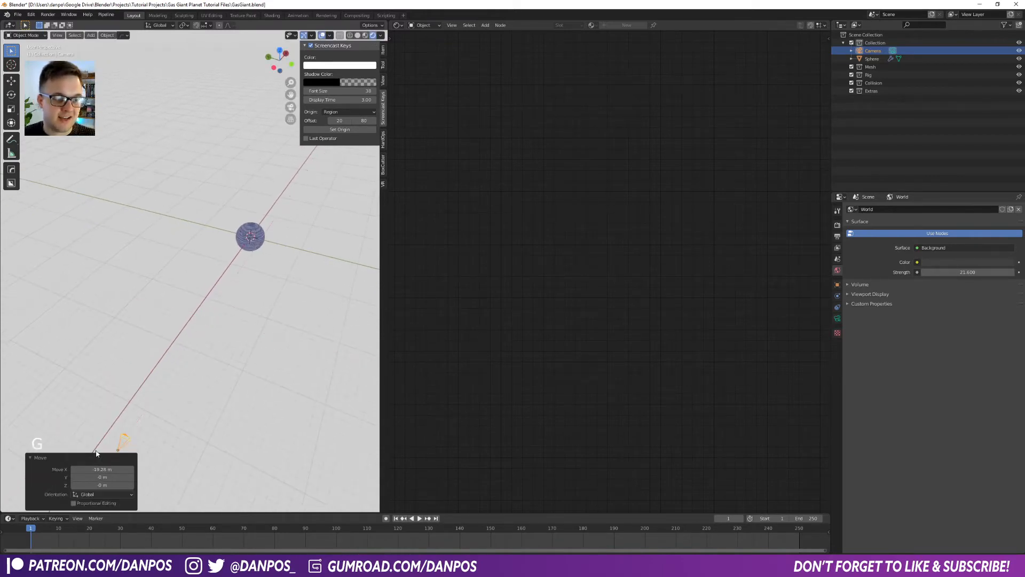
middle_click_drag(147, 421, 200, 366, "shift")
scroll(209, 367, "down", 4)
key("g")
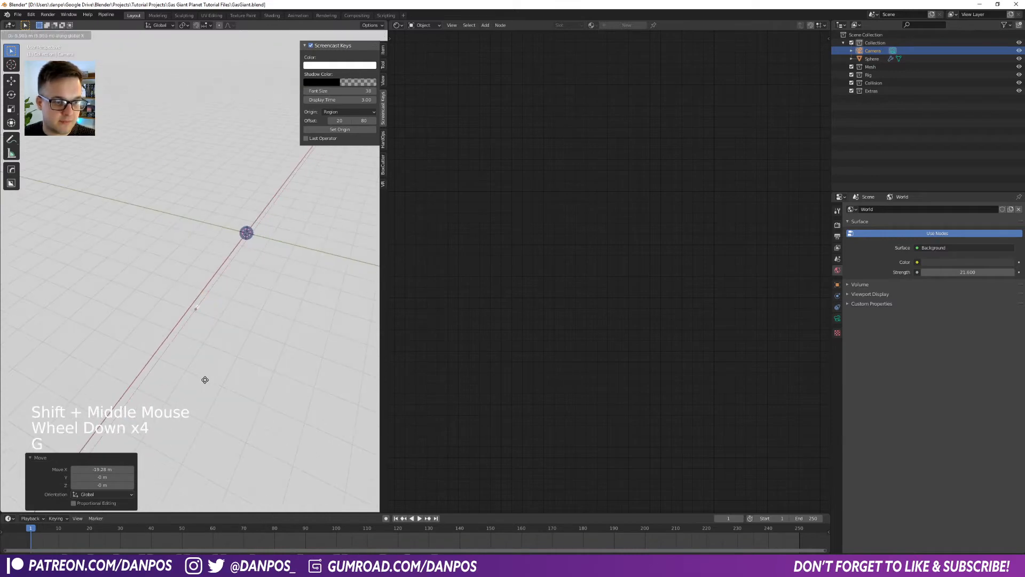
left_click(198, 393)
key("KP_0")
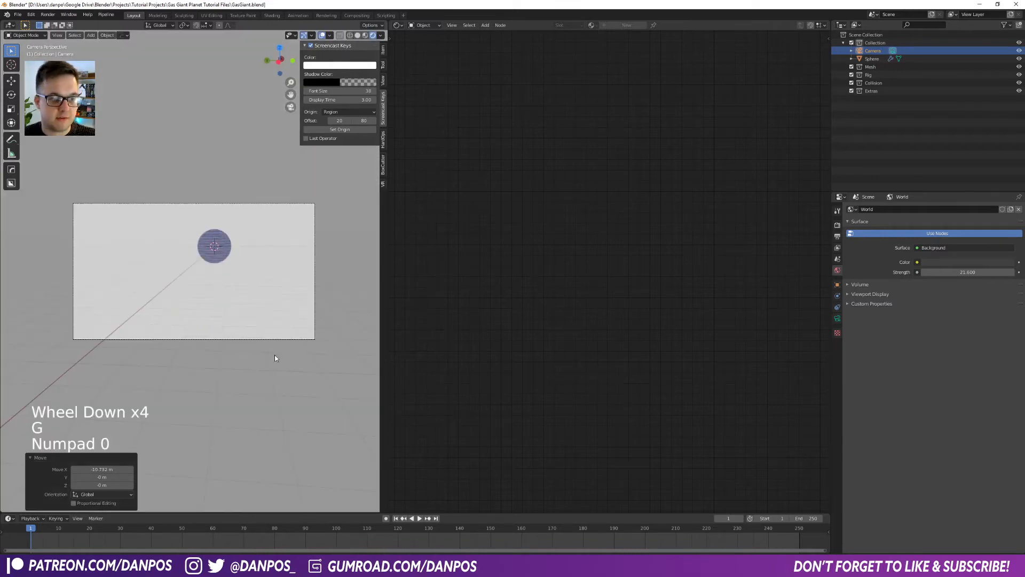
Re-aim the camera to centre the planet in the frame and raise its focal length to about 189 mm
key("g")
left_click(264, 314)
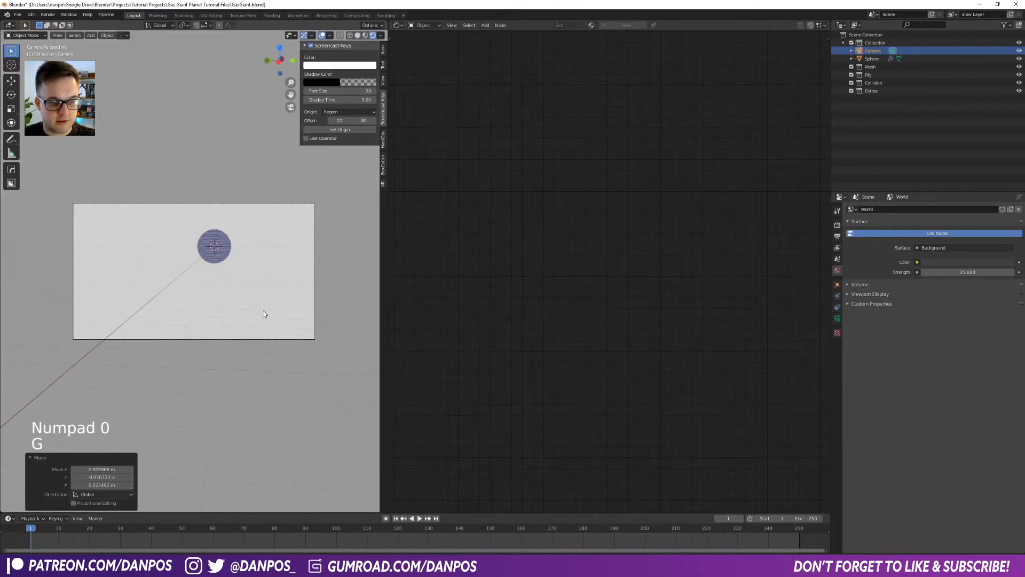
key("KP_0")
key("KP_0")
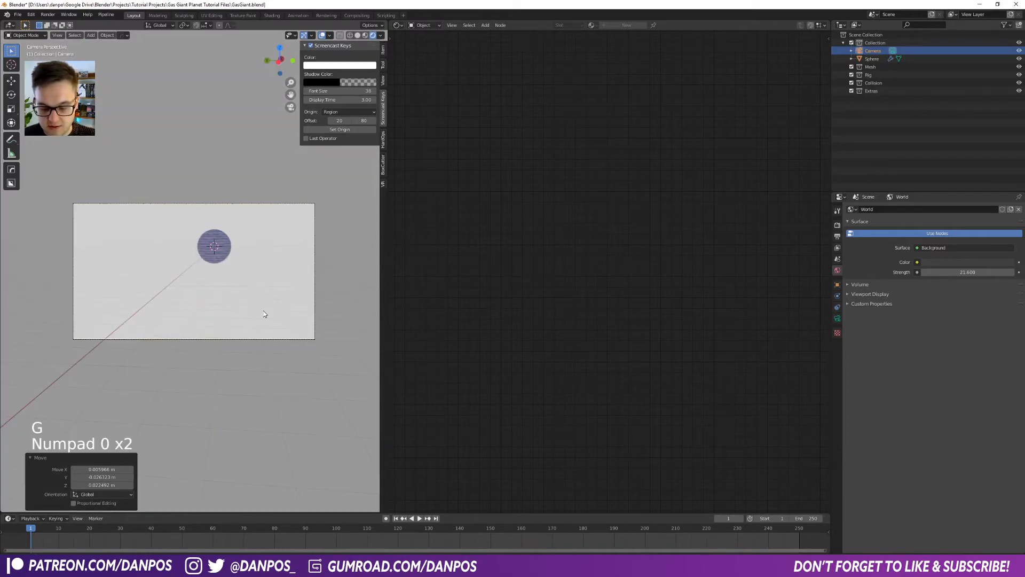
key("shift+grave")
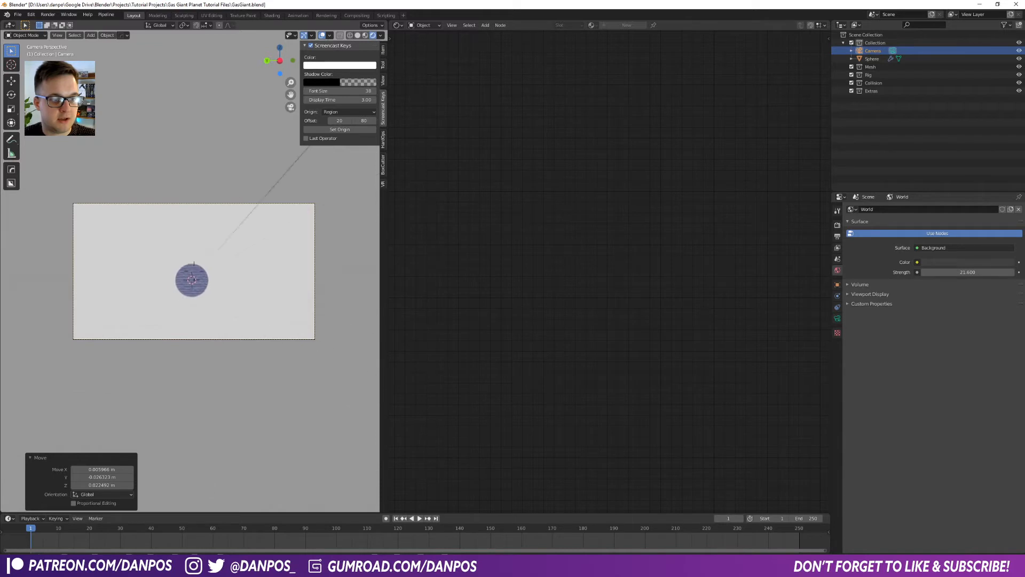
left_click(194, 271)
left_click(838, 319)
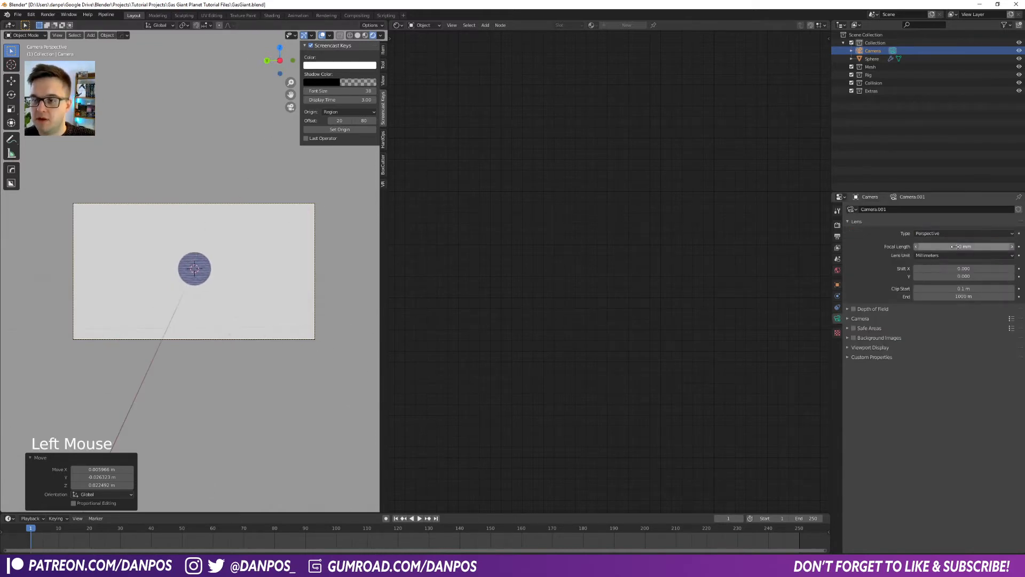
left_click_drag(954, 246, 985, 246, "shift")
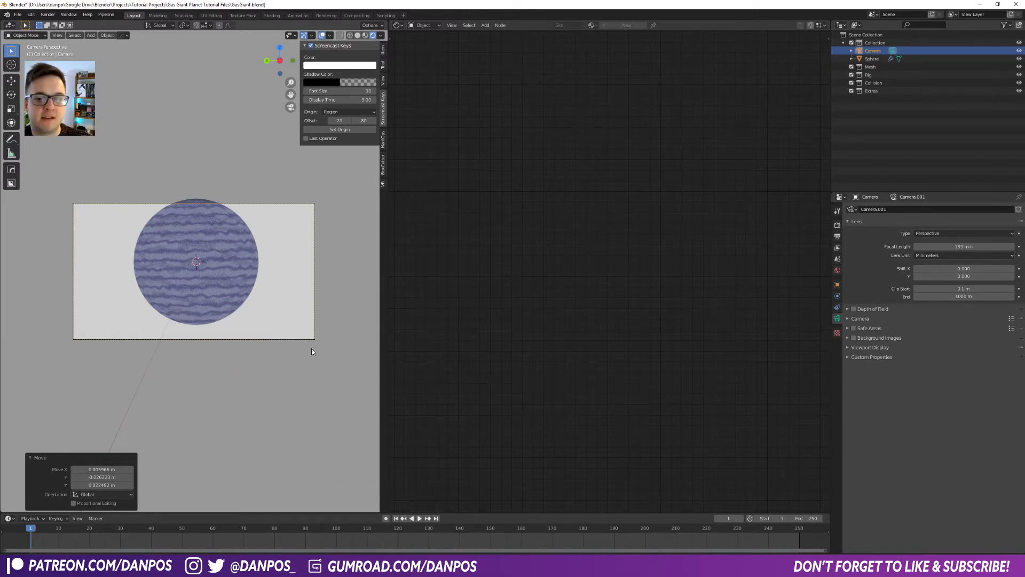
Set the render output's horizontal resolution to 1080 px for a square frame
left_click(838, 235)
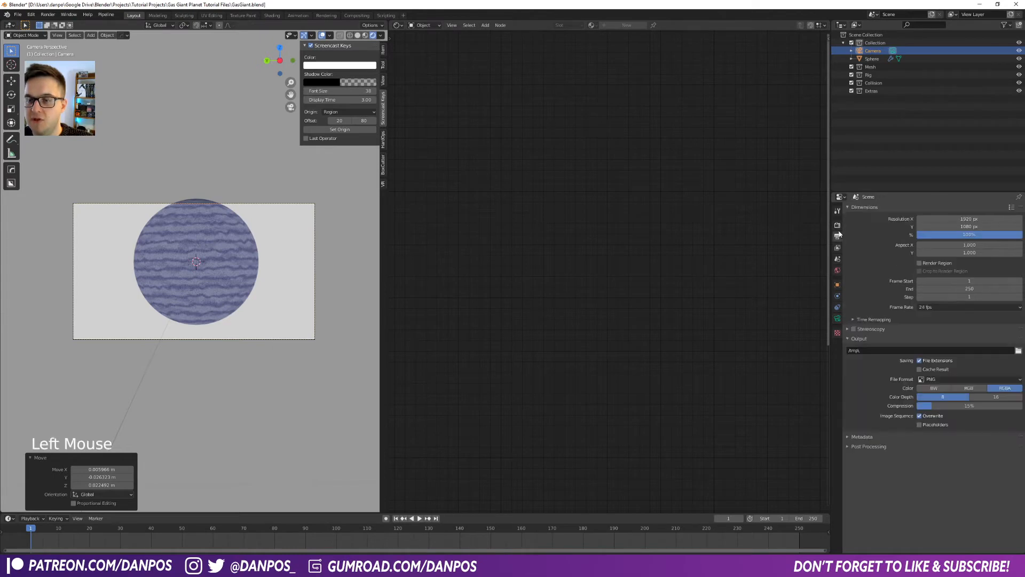
double_click(983, 218)
type("1080")
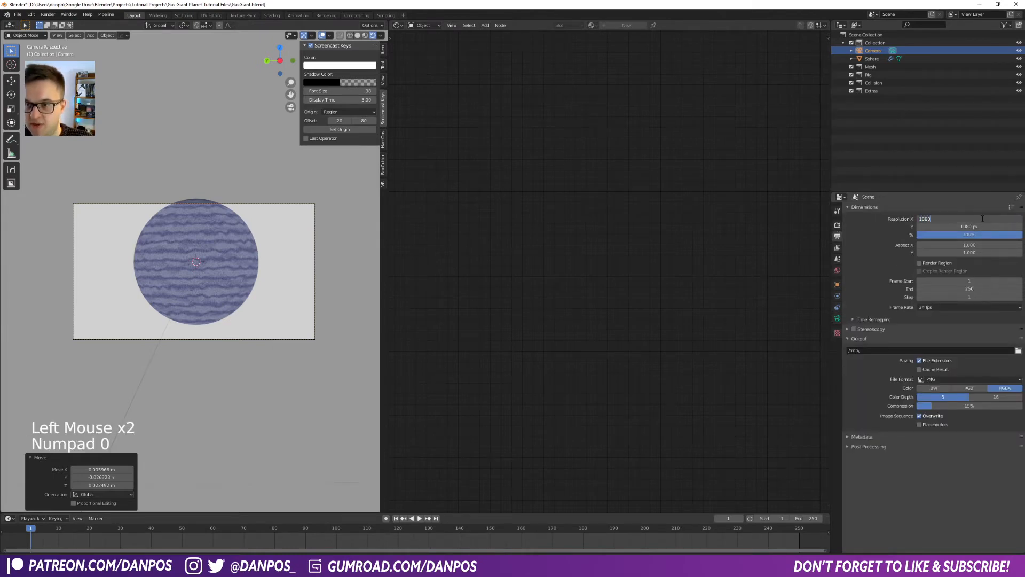
key("Return")
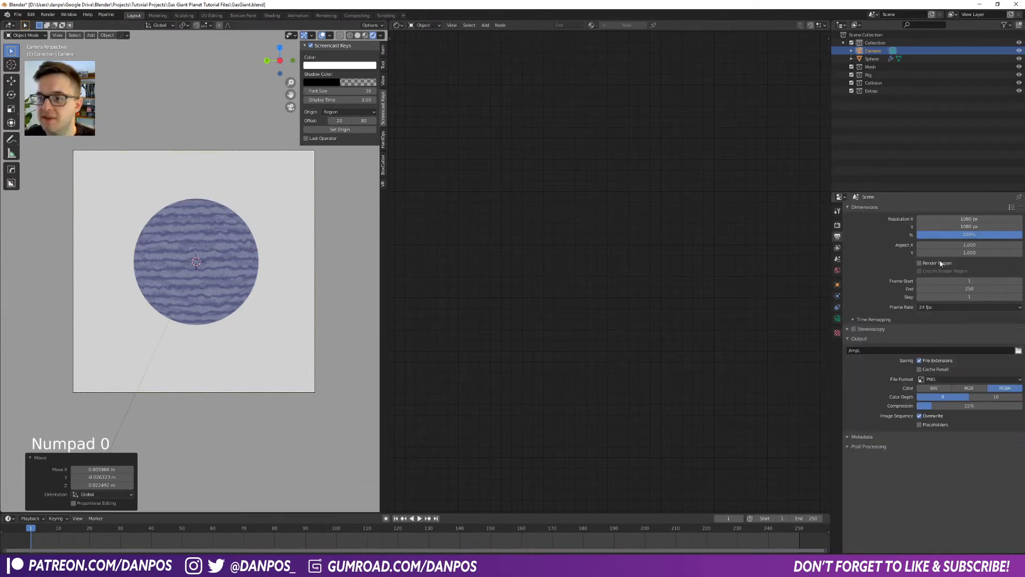
Set the camera's focal length to about 242.5 mm and re-aim it to centre the planet in the square frame
left_click(837, 318)
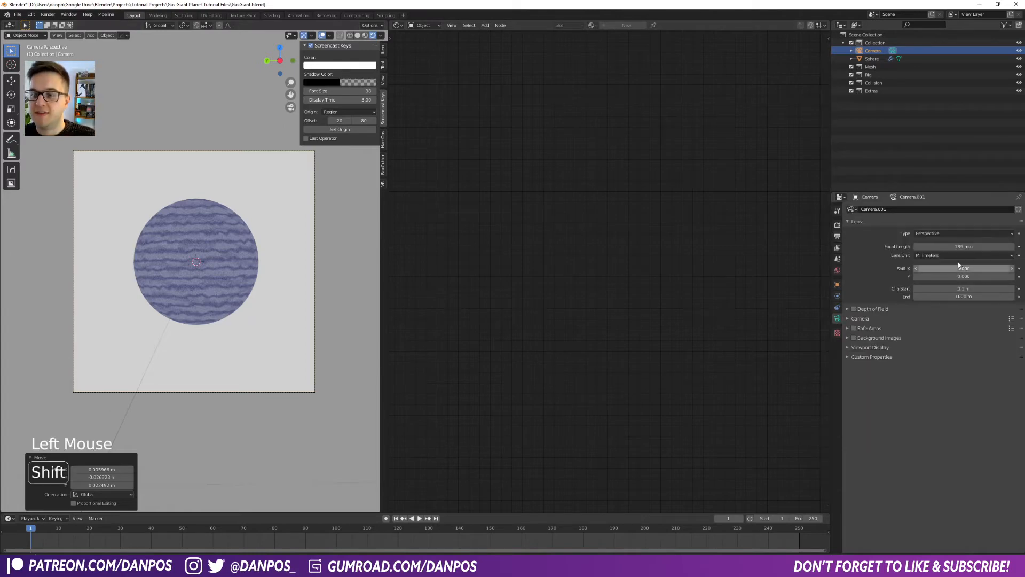
left_click_drag(963, 246, 989, 247, "shift")
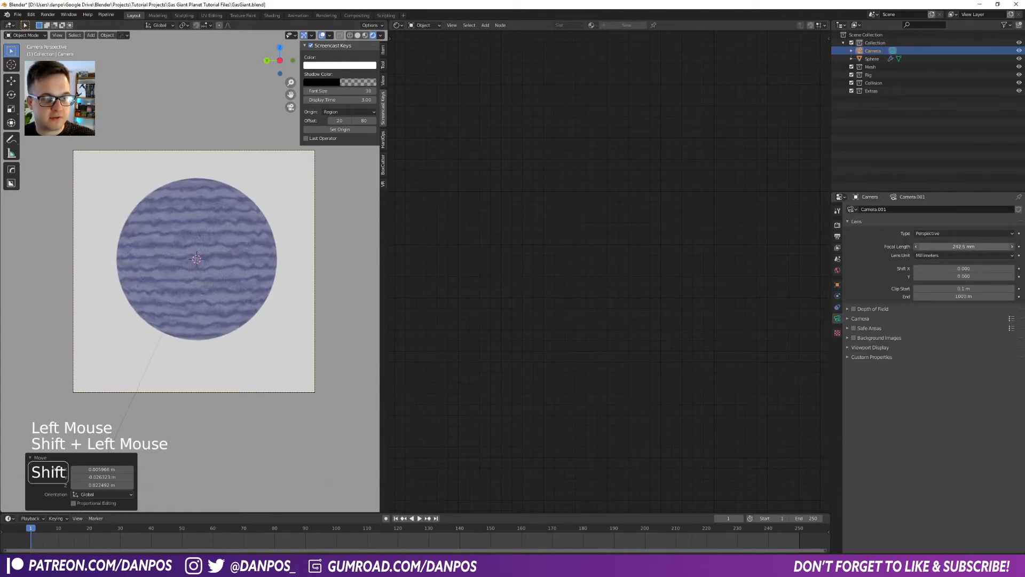
key("shift+grave")
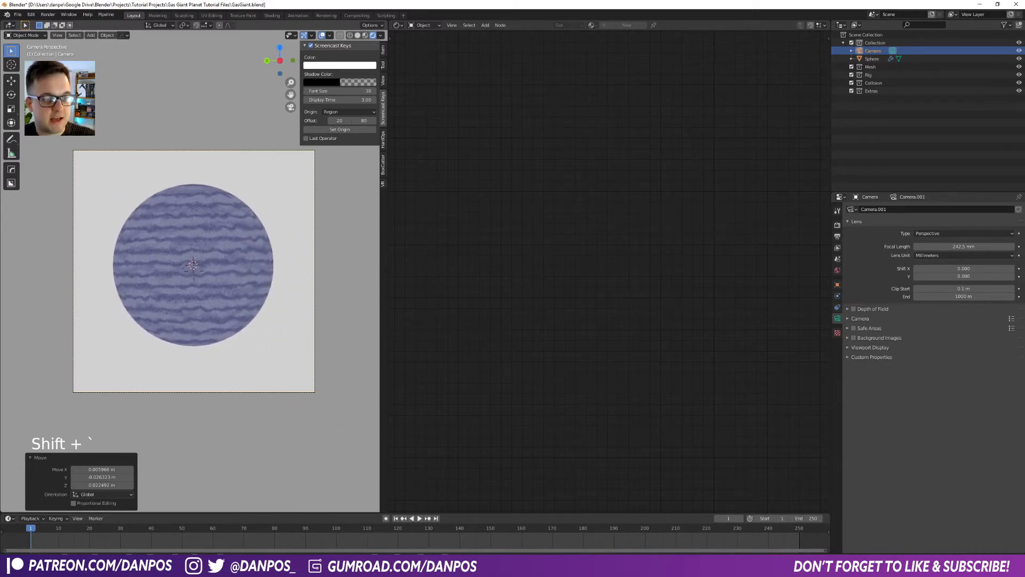
left_click(194, 270)
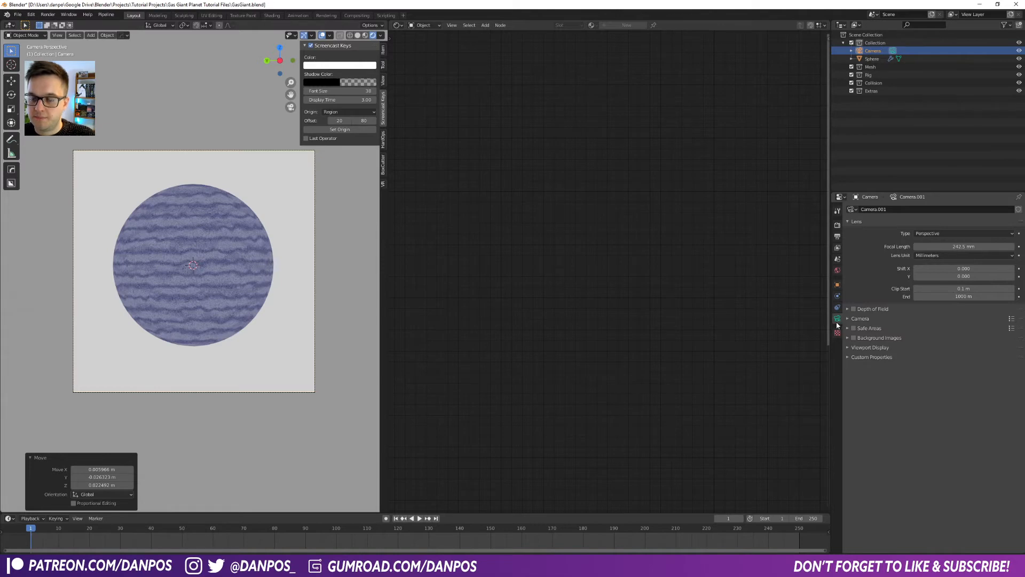
Clear the camera's location and rotation
scroll(313, 348, "down", 1)
middle_click_drag(314, 347, 227, 324)
scroll(210, 332, "down", 3)
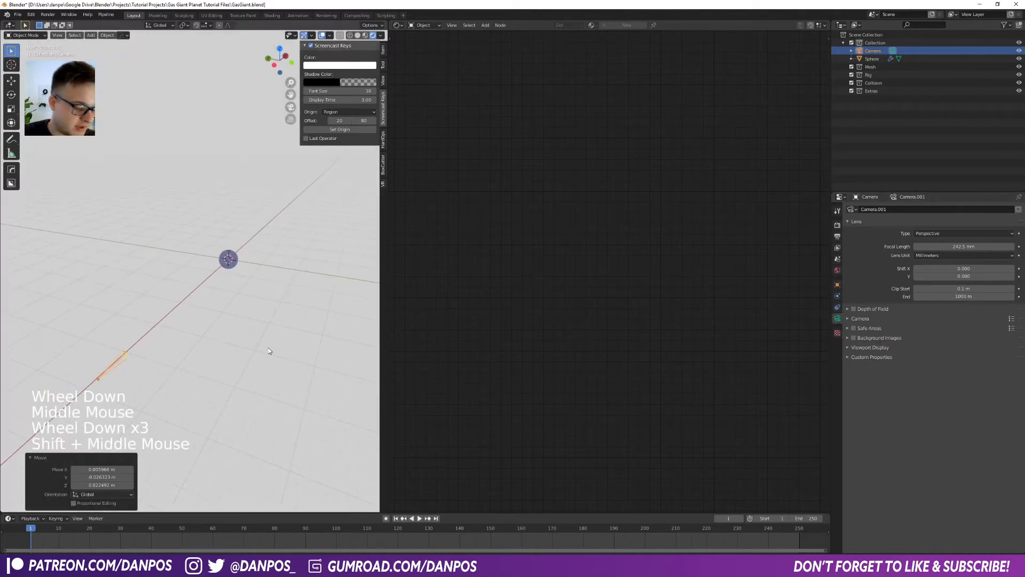
key("alt+g")
key("alt+r")
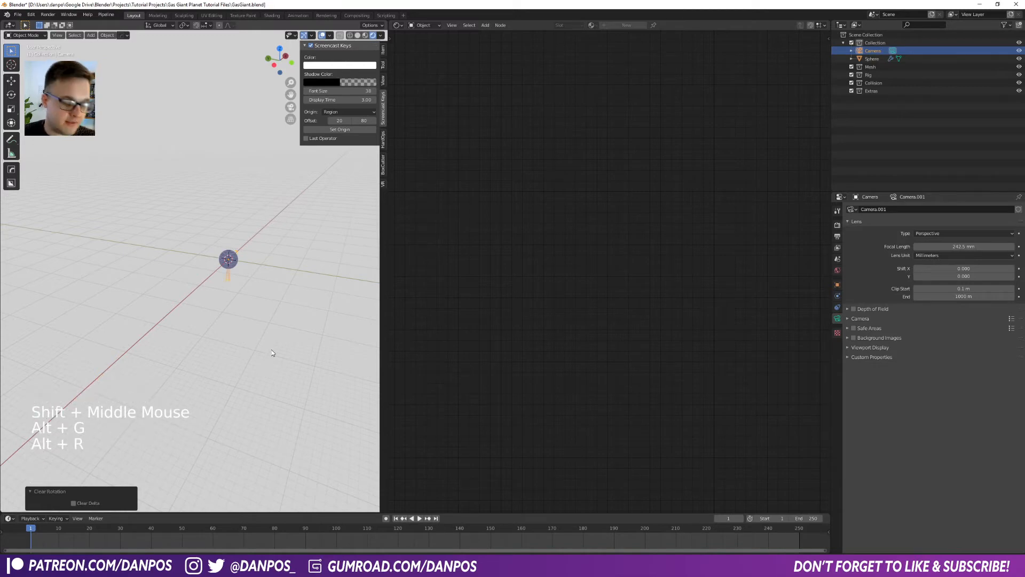
Move the camera along global X by about -54.4 m and another -10.7 m, and rotate it -90° about global Y towards the planet
key("g")
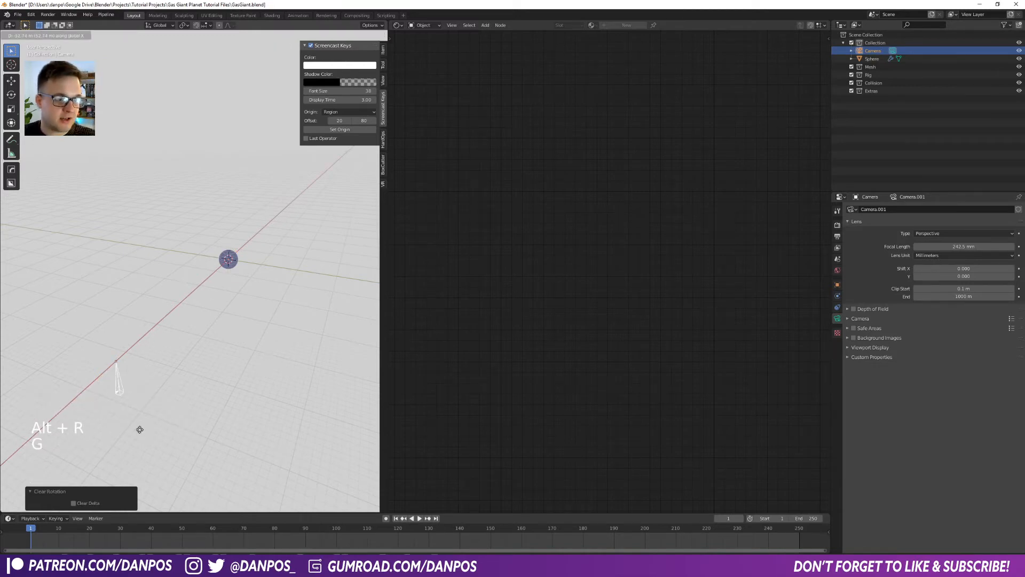
left_click(133, 435)
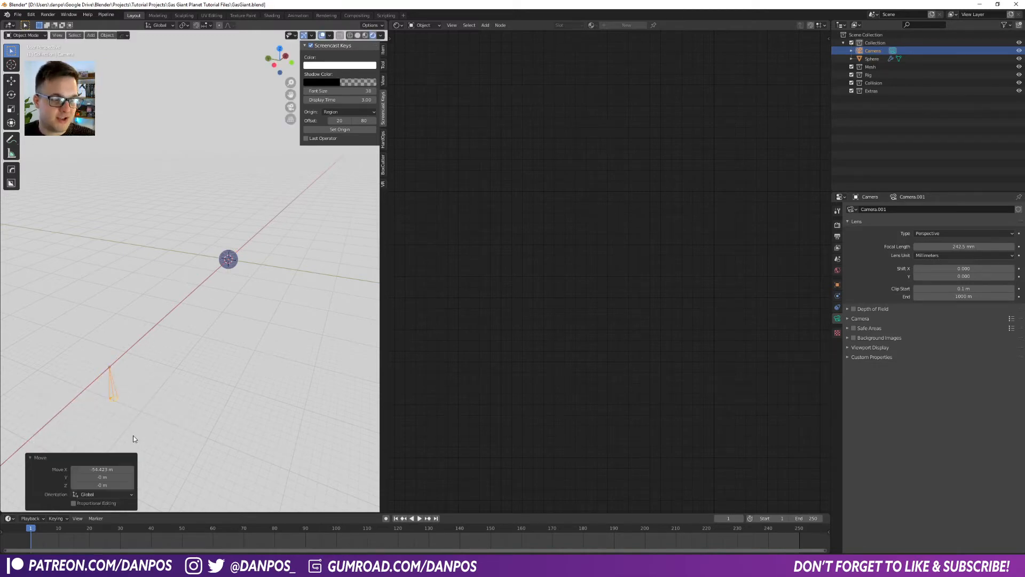
middle_click_drag(132, 435, 213, 394, "shift")
middle_click_drag(252, 305, 233, 316, "shift")
key("g")
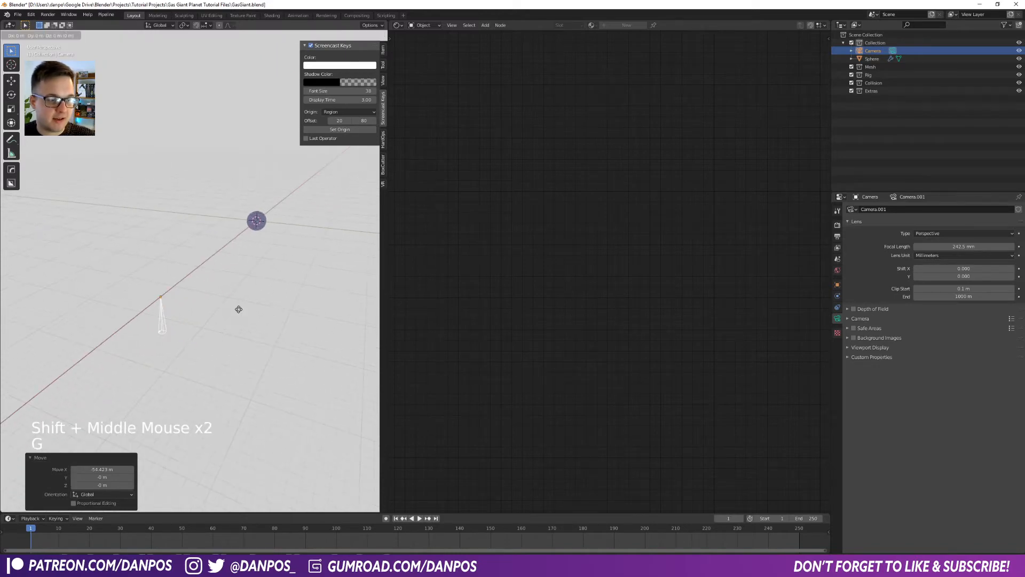
left_click(219, 361)
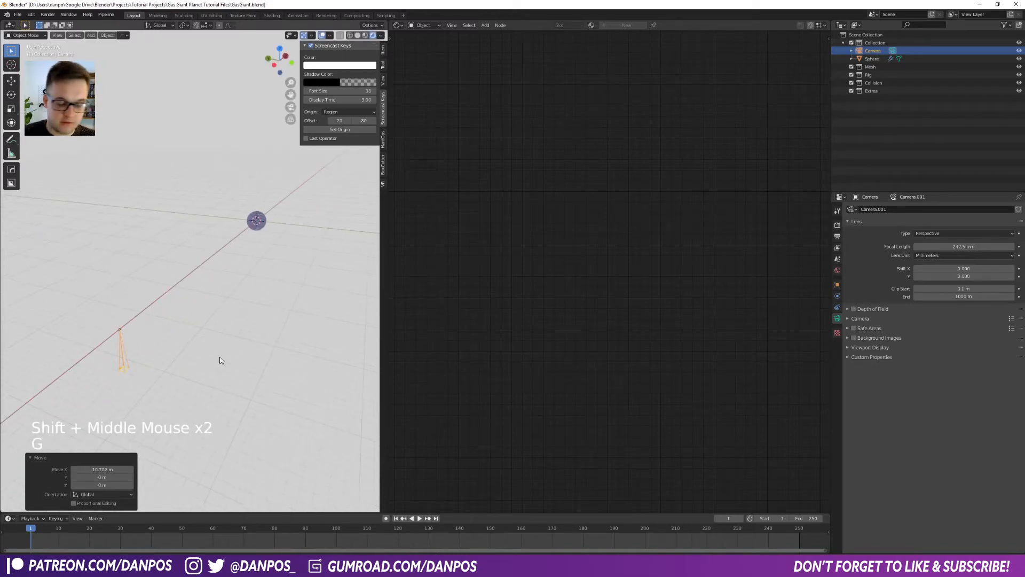
type("ry90")
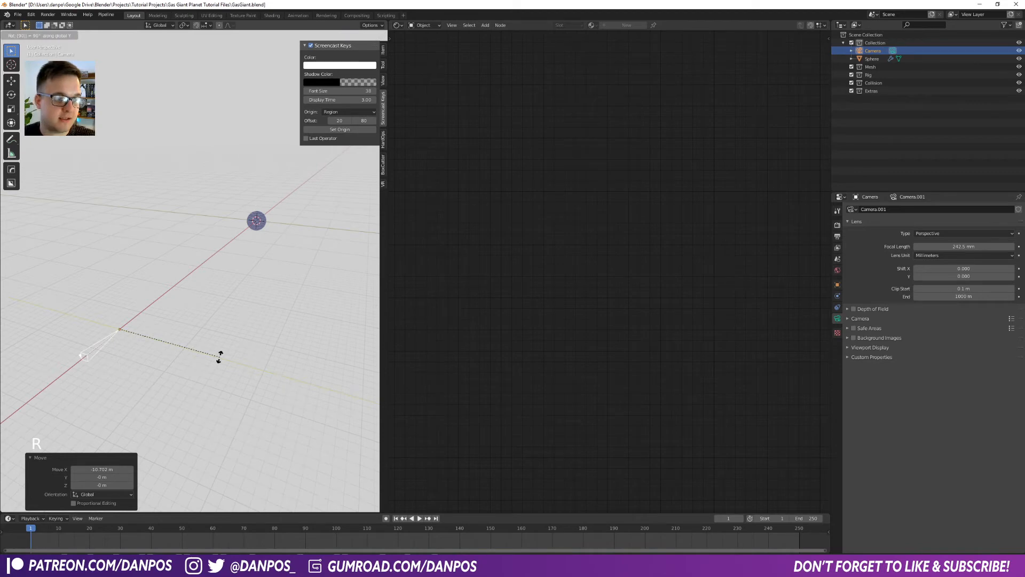
key("Return")
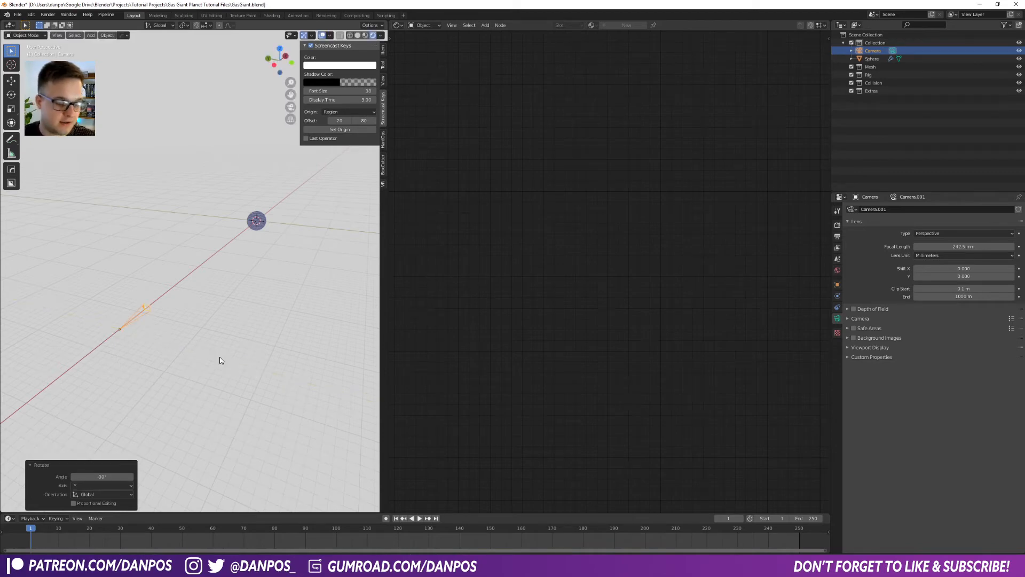
Rotate the camera 90° about global X and look through it to check the planet's framing
key("r")
type("zx")
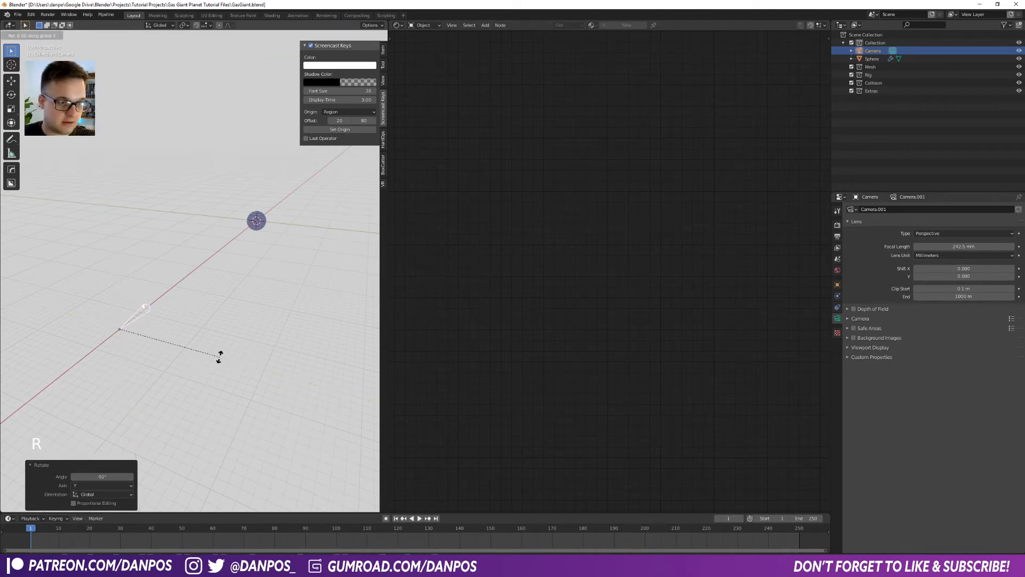
type("90")
key("Return")
key("KP_Decimal")
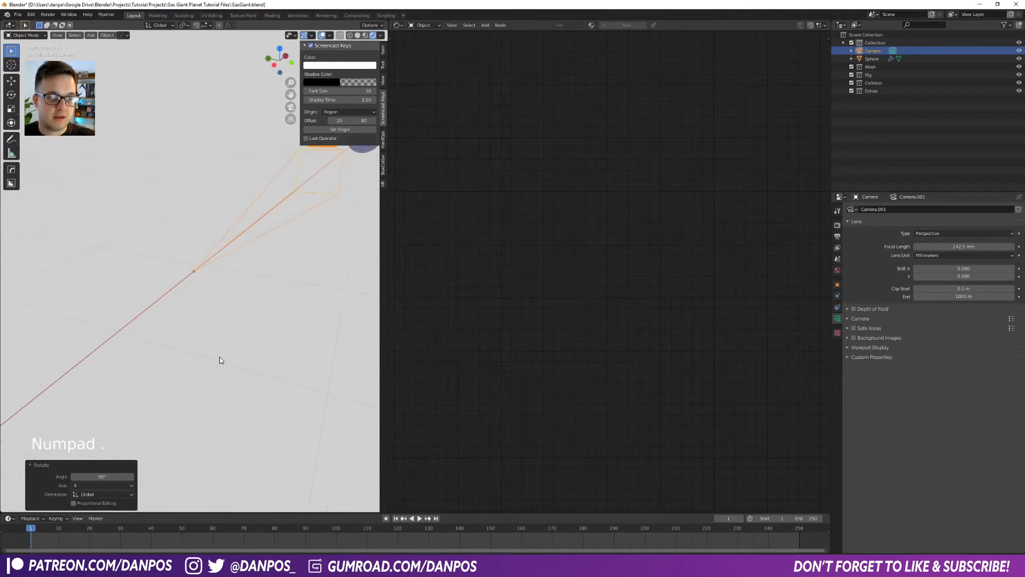
key("KP_0")
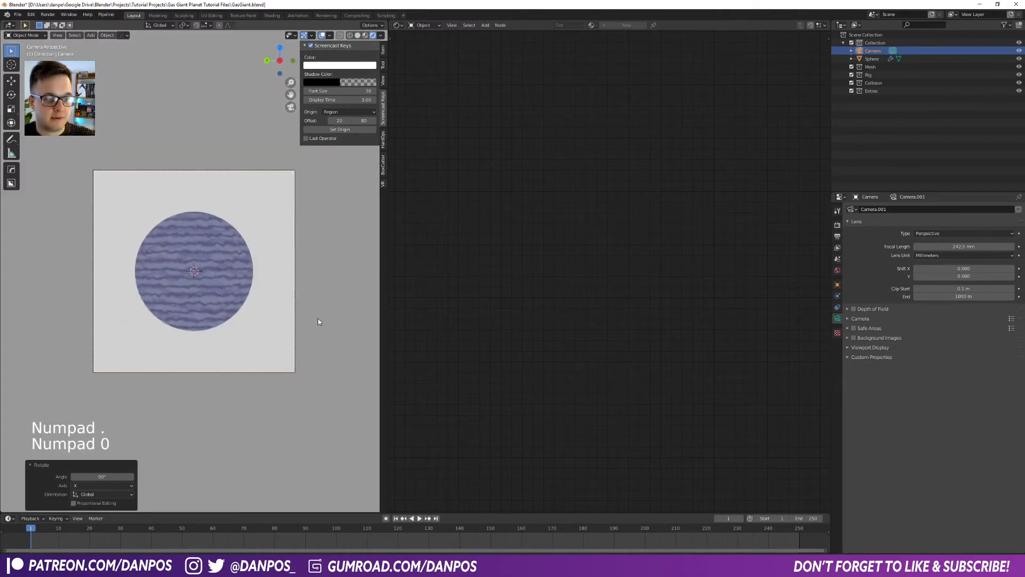
Move the camera about 0.8 m along global X and set its focal length to about 275 mm so the planet fills more of the frame
key("g")
scroll(289, 330, "down", 10)
middle_click_drag(323, 316, 246, 333)
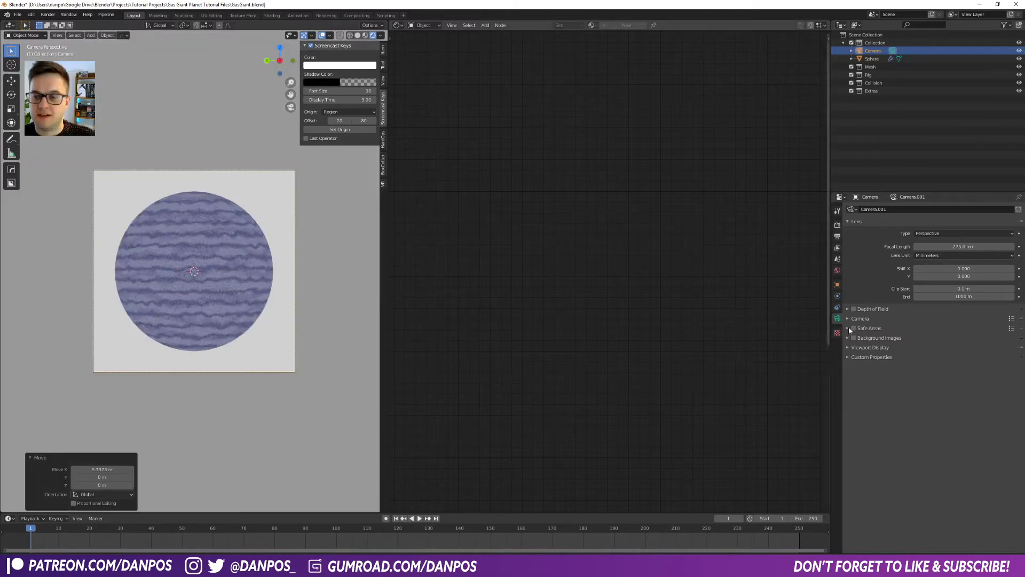
Change the empty shader editor area into a second 3D viewport showing the planet from outside the camera
left_click(401, 26)
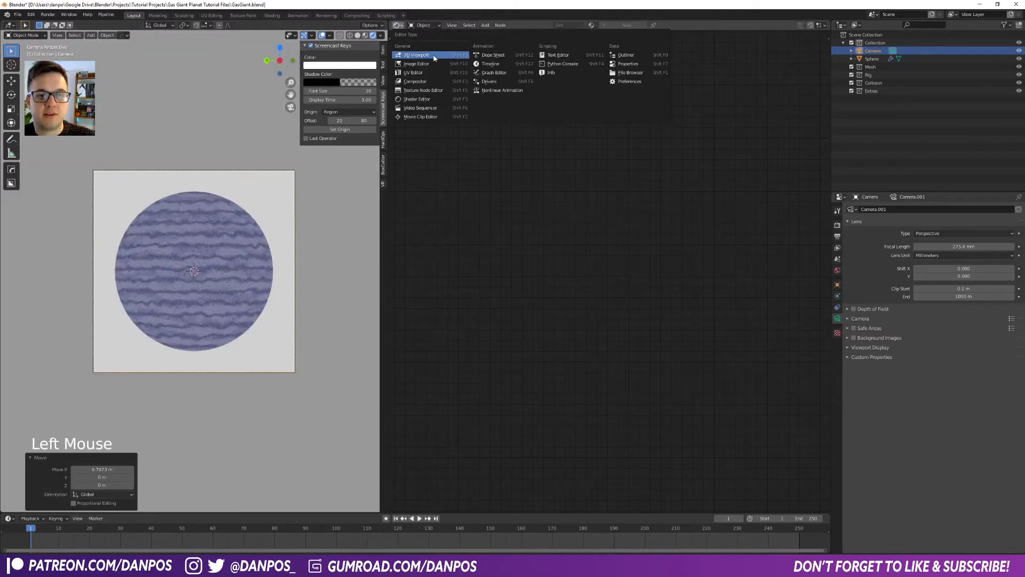
left_click(422, 57)
middle_click_drag(602, 248, 652, 271)
scroll(652, 270, "down", 4)
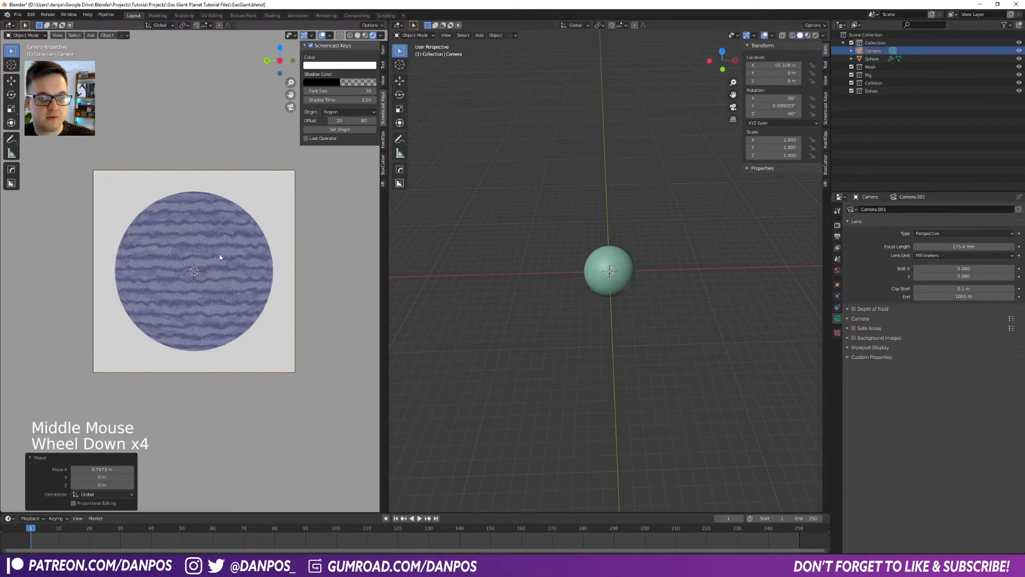
Set the world background strength to 0
key("z")
left_click(837, 271)
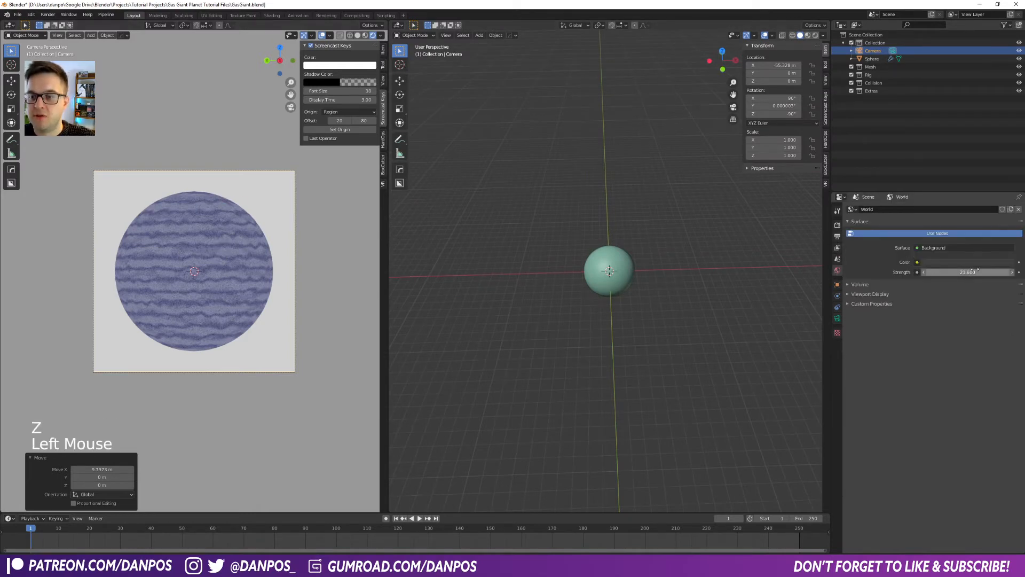
left_click_drag(968, 272, 902, 272)
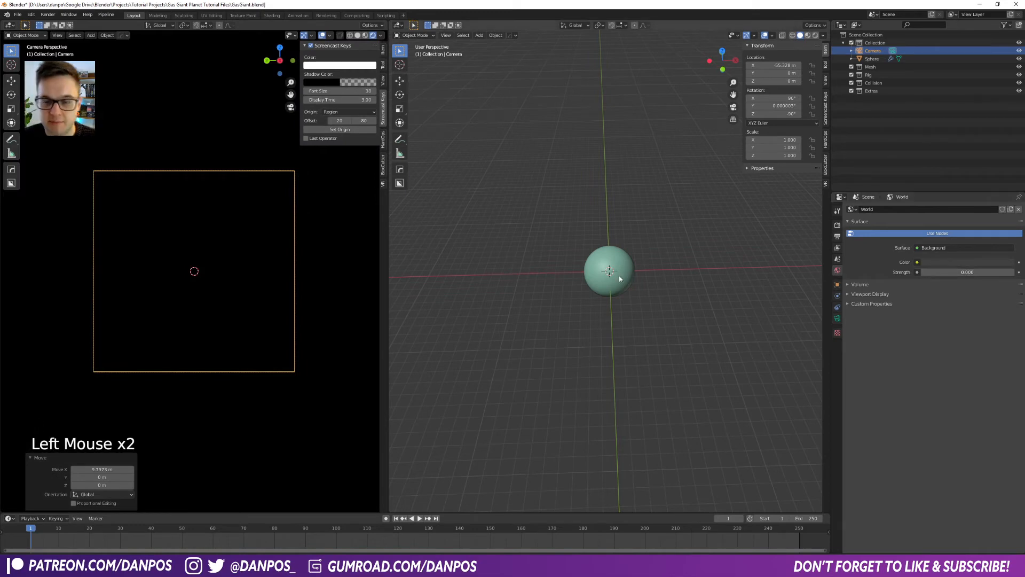
Add a sun light at the origin and raise it about 12.4 m along global Z
middle_click_drag(619, 278, 622, 288)
key("shift+a")
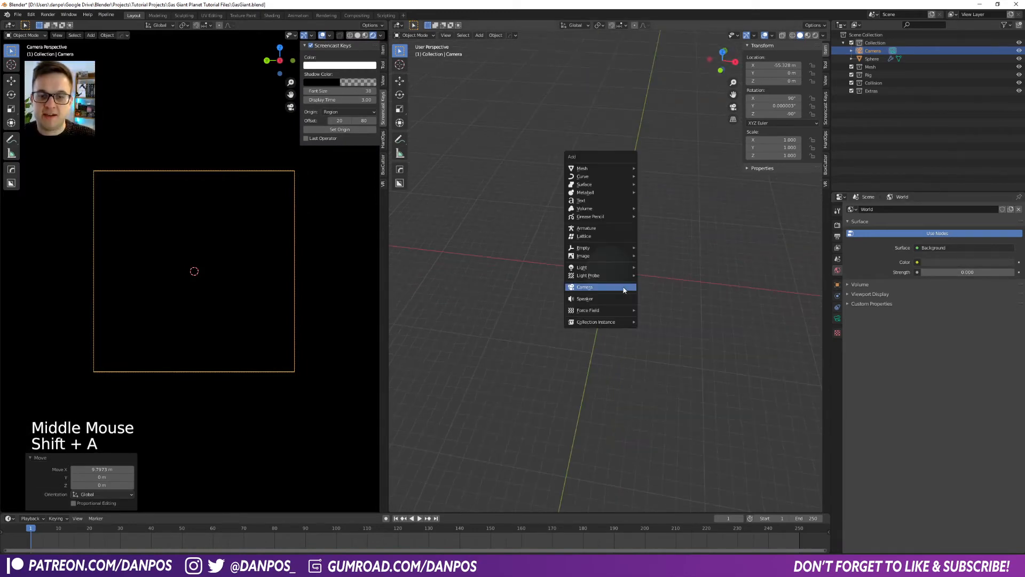
mouse_move(606, 265)
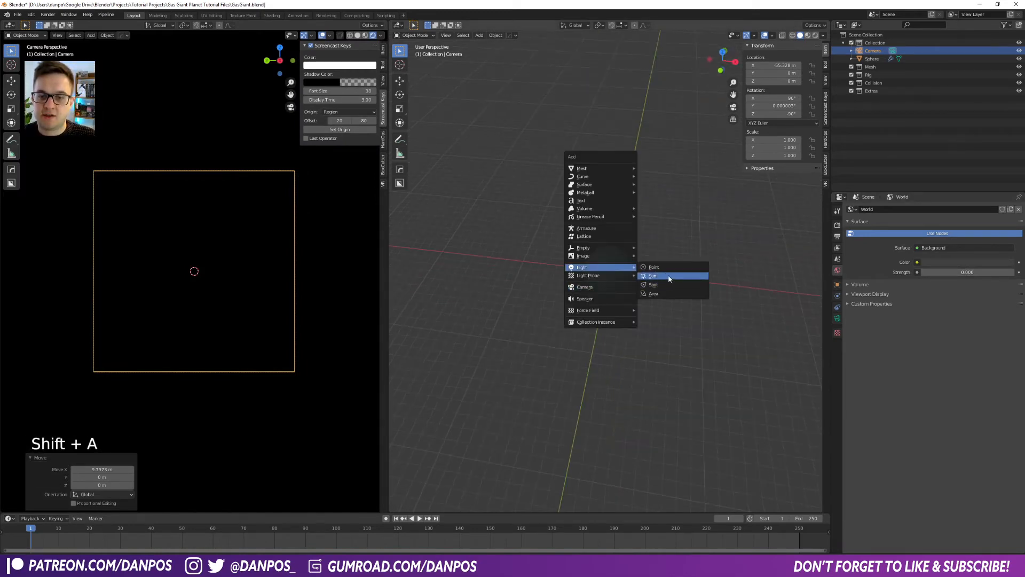
left_click(652, 275)
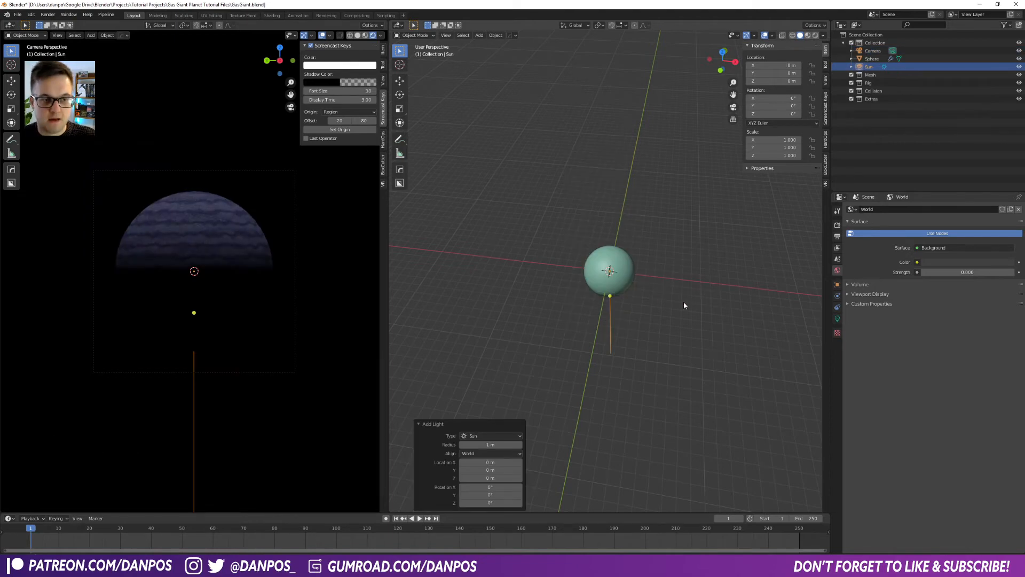
key("g")
key("z")
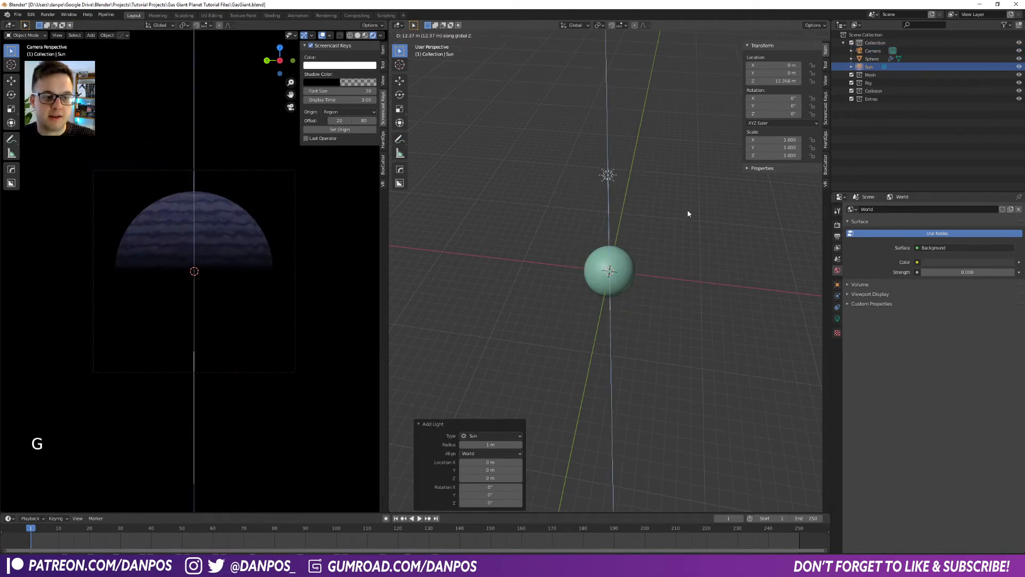
left_click(688, 214)
Move the sun light in the top view about 20 m along X and -10 m along Y
key("KP_7")
scroll(681, 220, "down", 4)
middle_click_drag(693, 268, 639, 240, "shift")
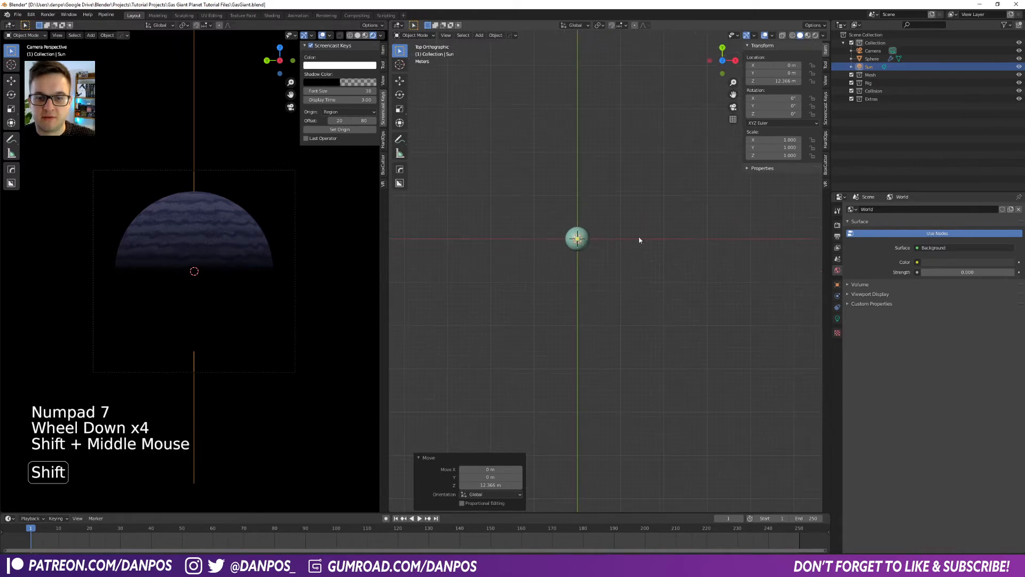
key("g")
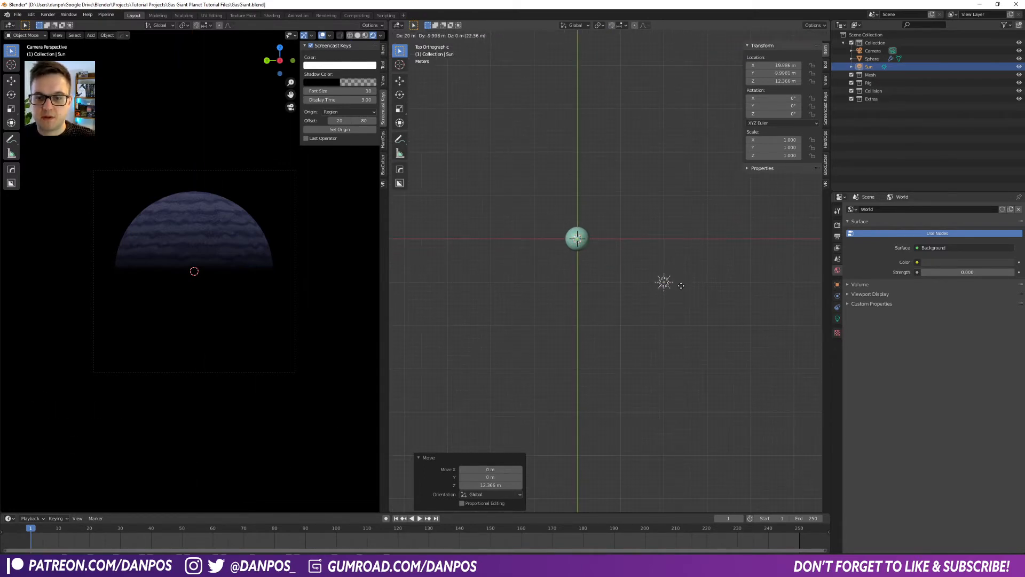
left_click(681, 285)
Lower the sun light about 12.4 m to the planet's height and rotate it about 88.7° in the front view to shine horizontally
middle_click_drag(681, 285, 684, 280)
key("KP_1")
key("g")
key("z")
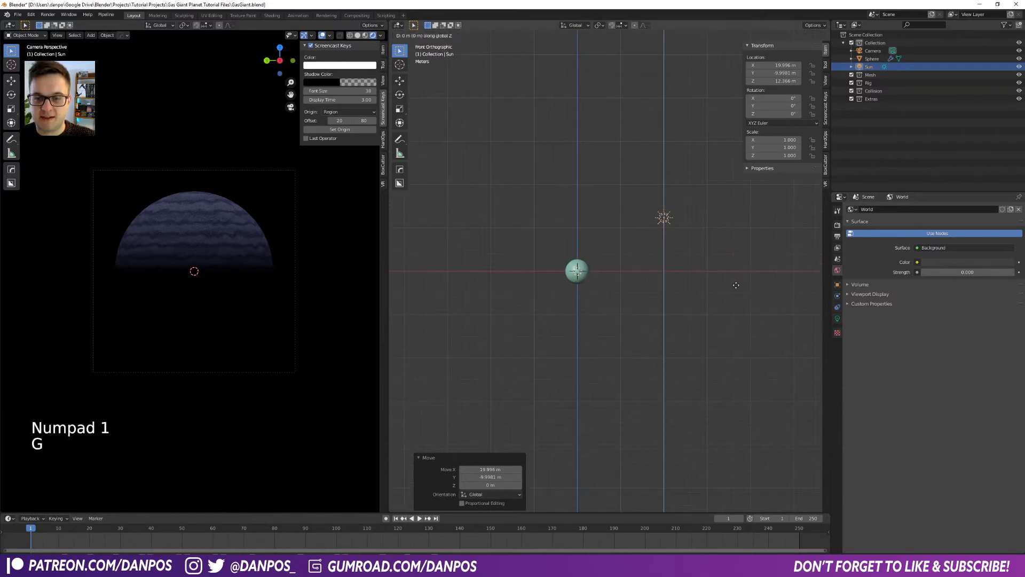
left_click(733, 340)
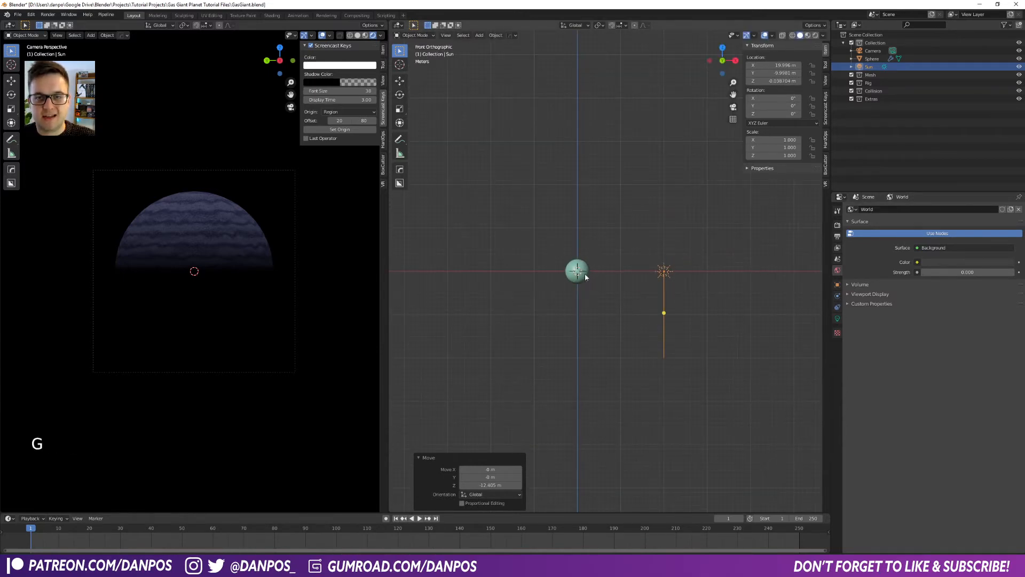
key("r")
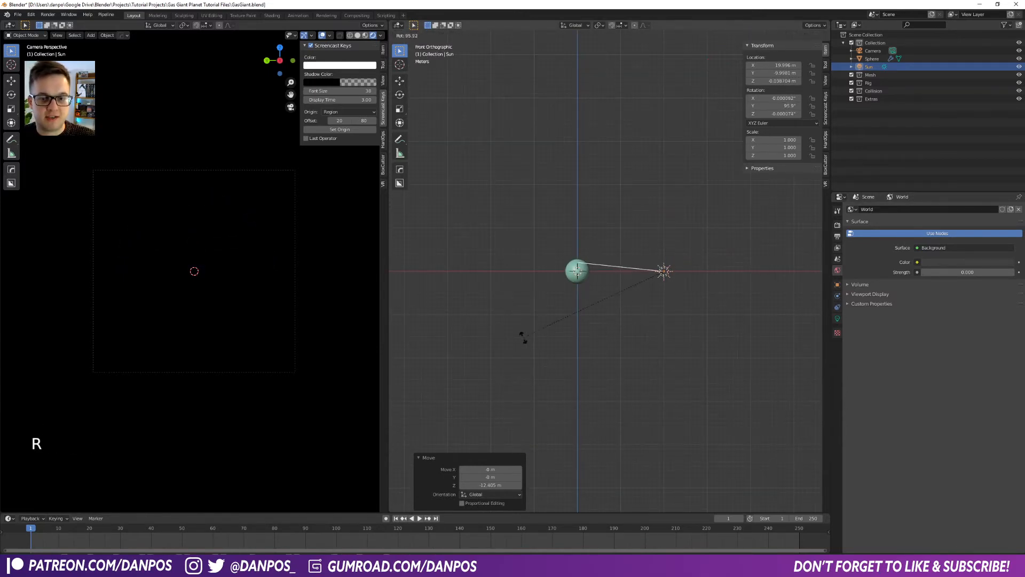
left_click(538, 350)
Move the sun light about 21.9 m along Y in the top view and turn it to a Z rotation of about 75.7°
key("KP_7")
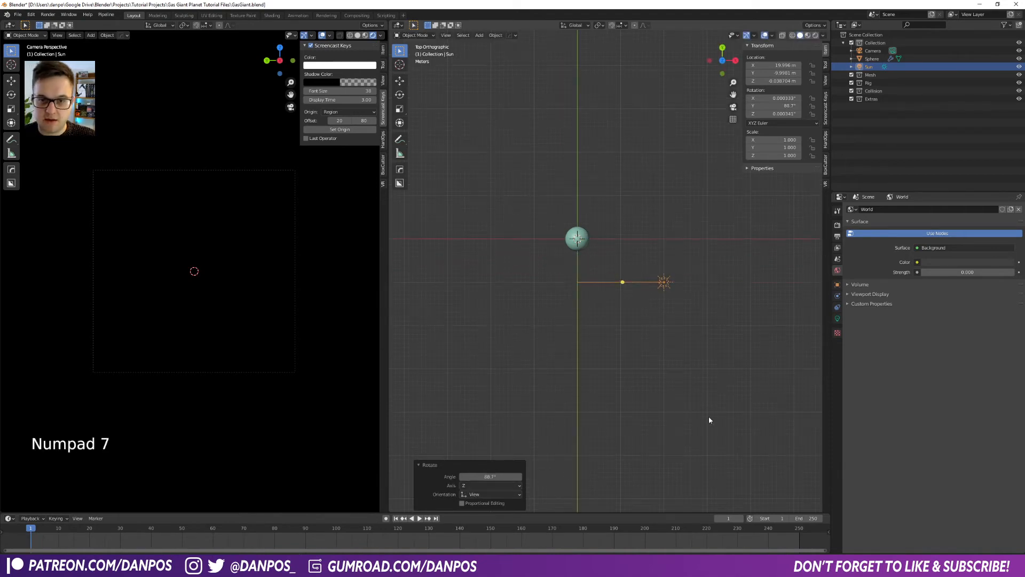
key("g")
right_click(746, 369)
key("g")
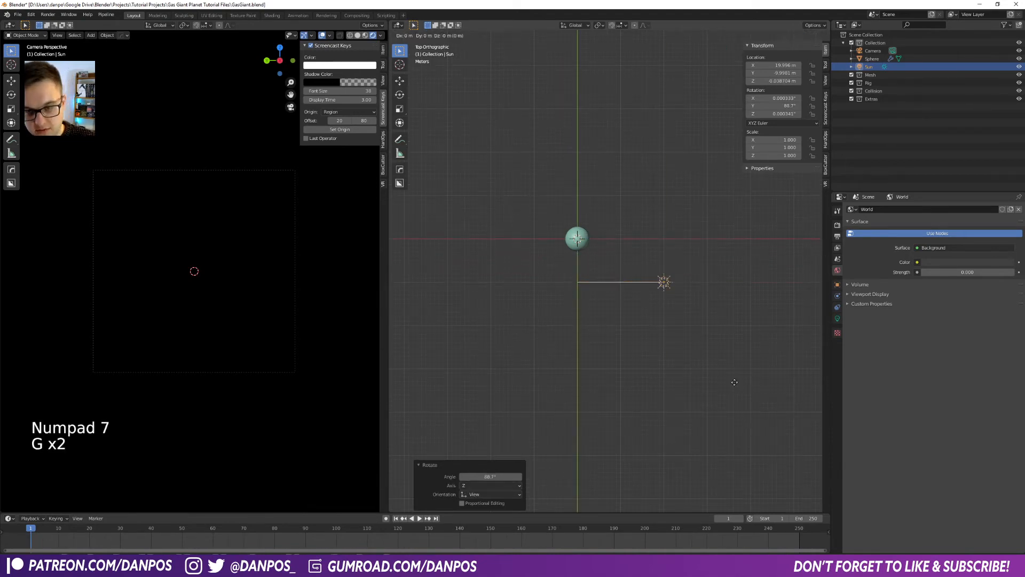
left_click(732, 291)
key("r")
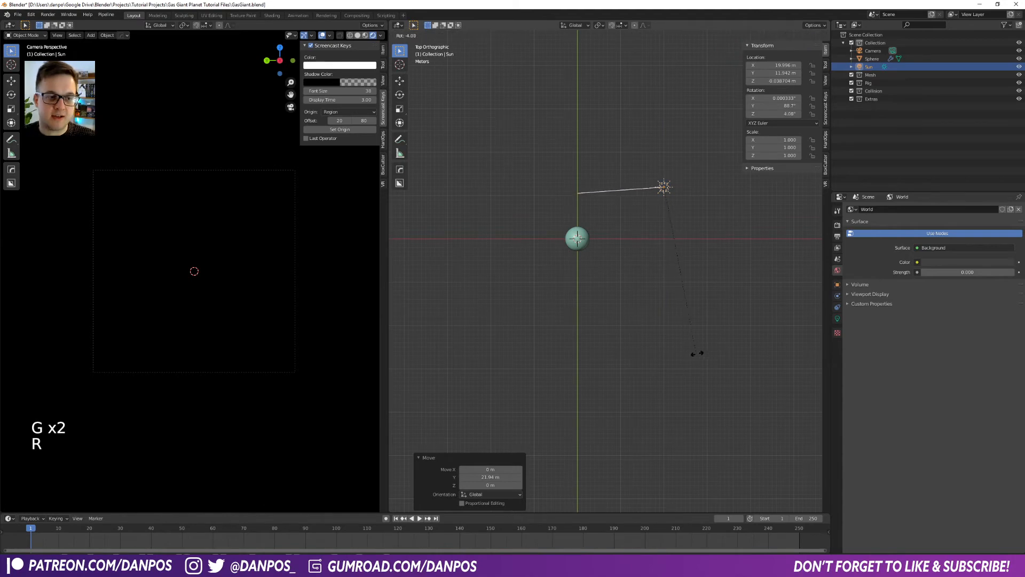
left_click(695, 419)
Move the sun light about -16.8 m in X and -50.7 m in Y, and turn it to a Z rotation of about -121°
scroll(573, 307, "down", 5)
middle_click_drag(573, 307, 609, 287, "shift")
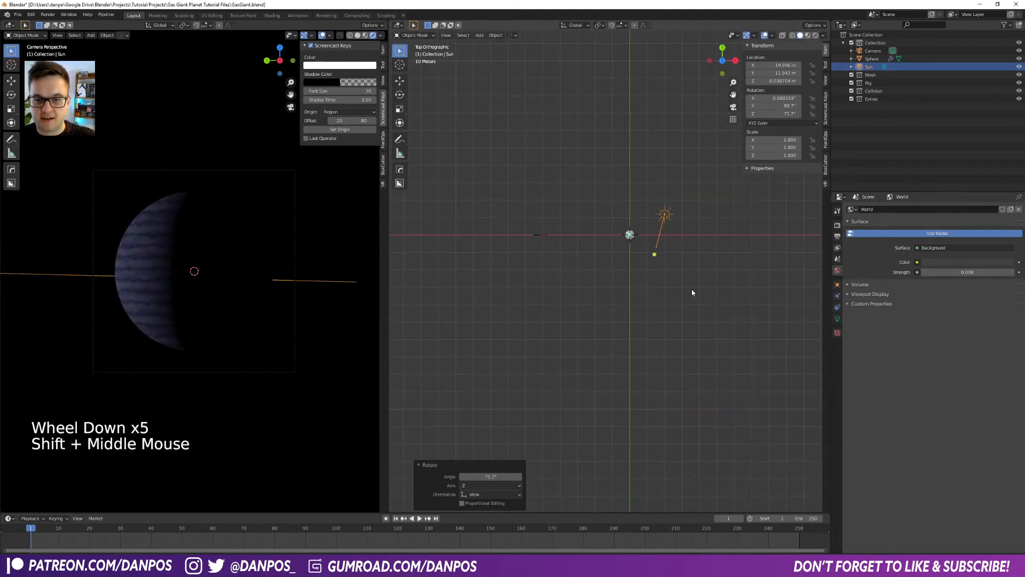
key("g")
left_click(663, 380)
key("r")
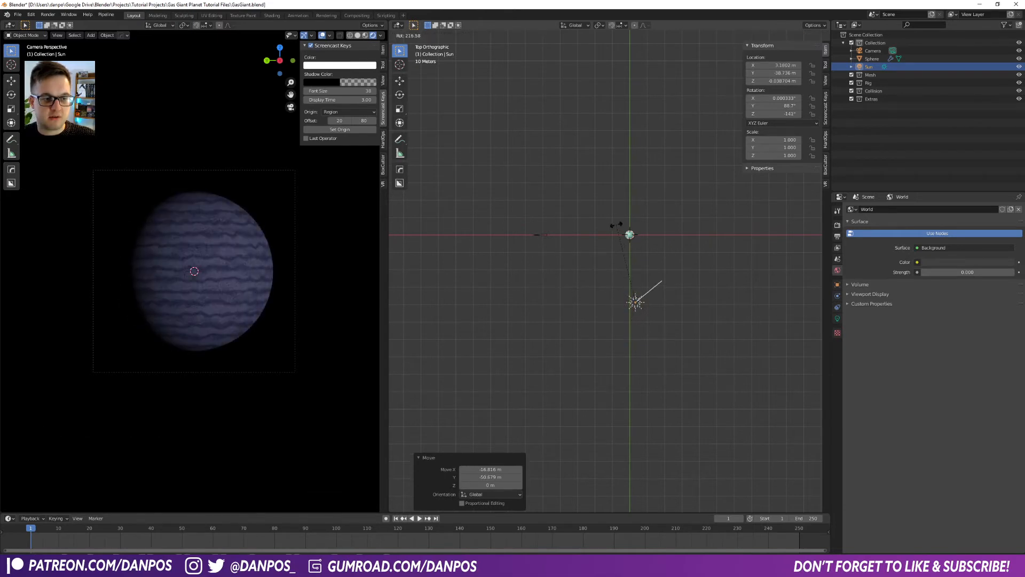
left_click(580, 229)
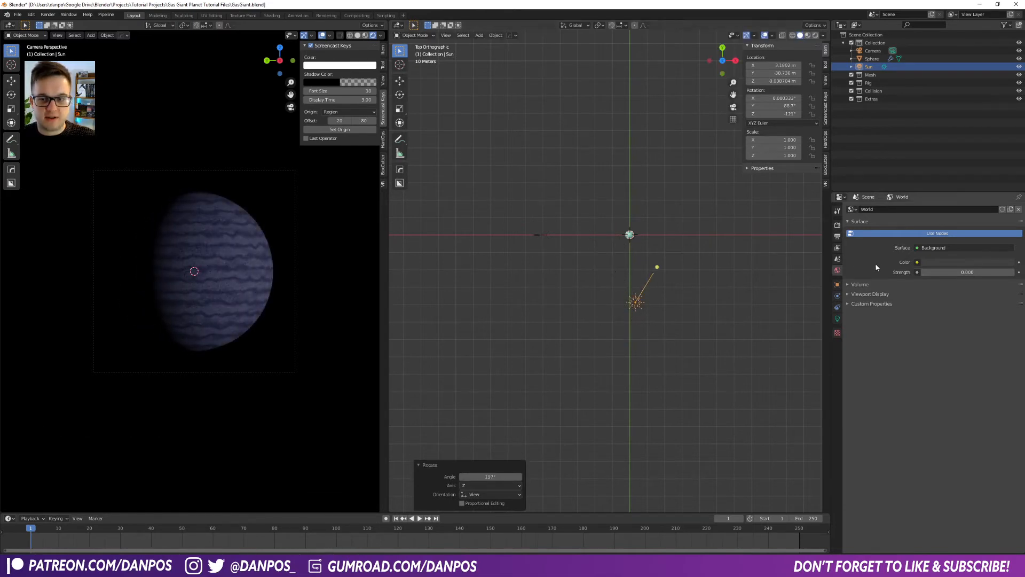
Try a slightly higher world background strength and reset it to 0
left_click_drag(967, 272, 970, 272, "shift")
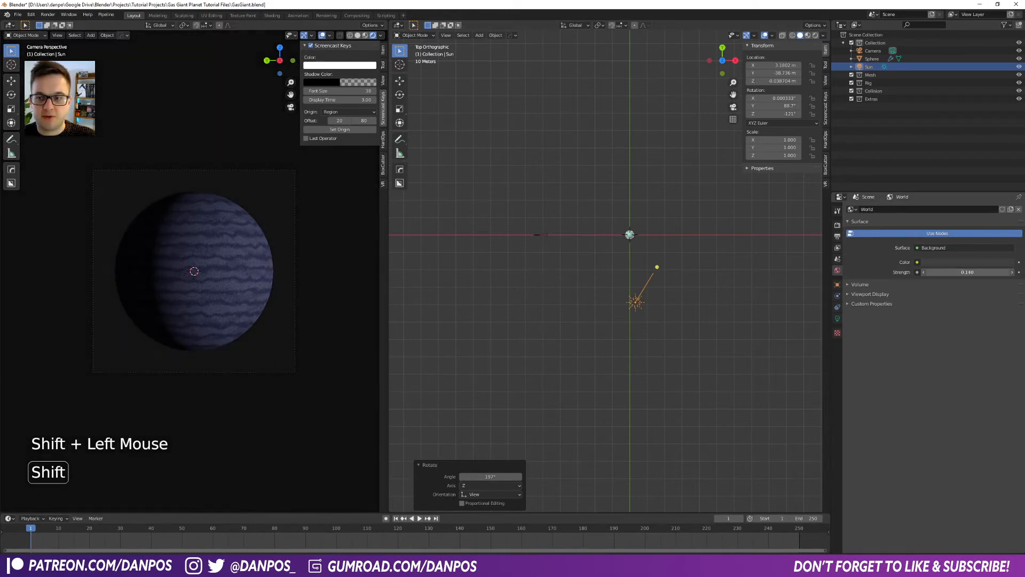
left_click(962, 276)
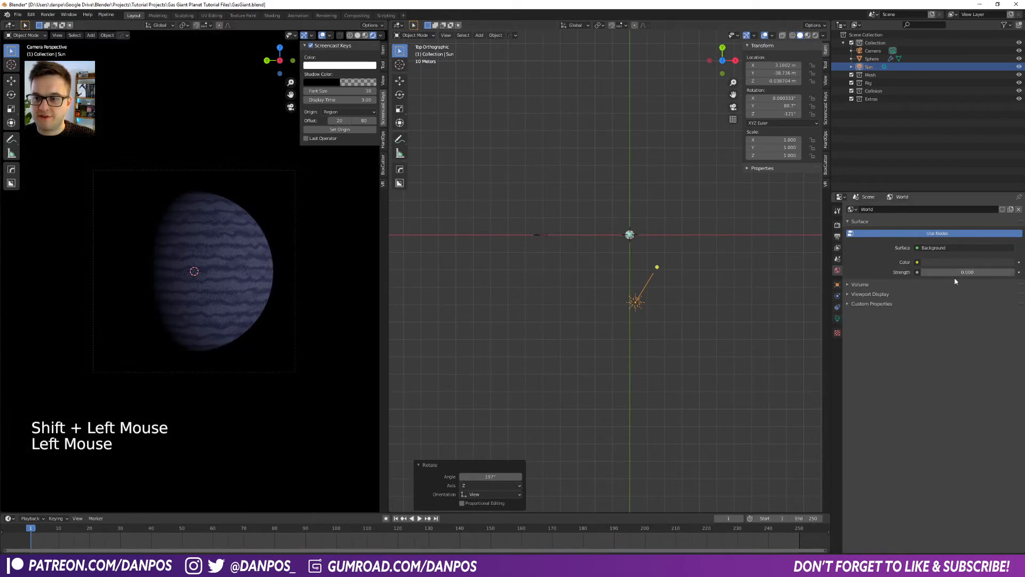
Set the sun light's strength to about 4.08 and its angle to about 30.6° for a softer shadow edge
left_click(837, 318)
left_click_drag(960, 261, 947, 282, "shift")
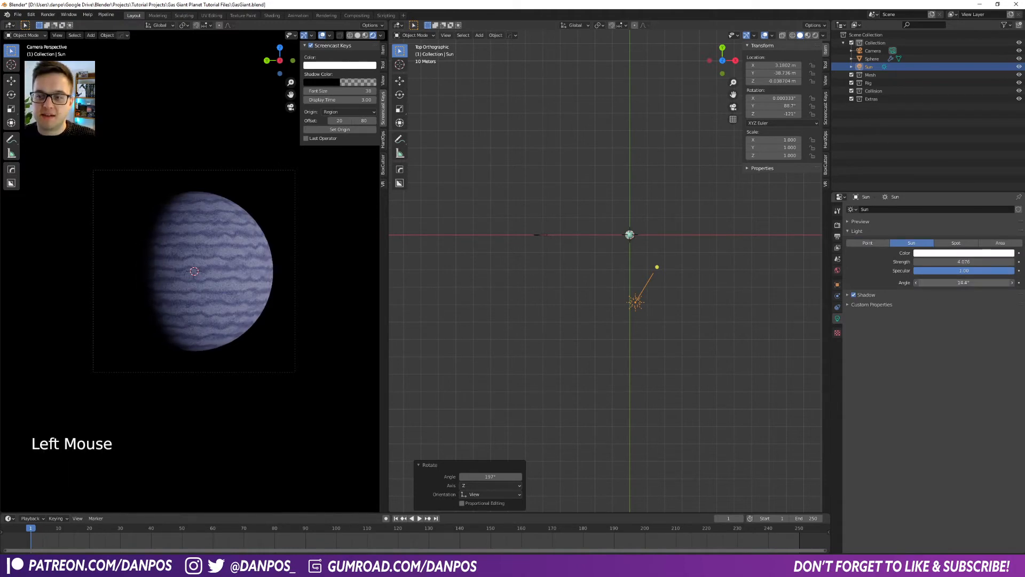
scroll(131, 254, "up", 5)
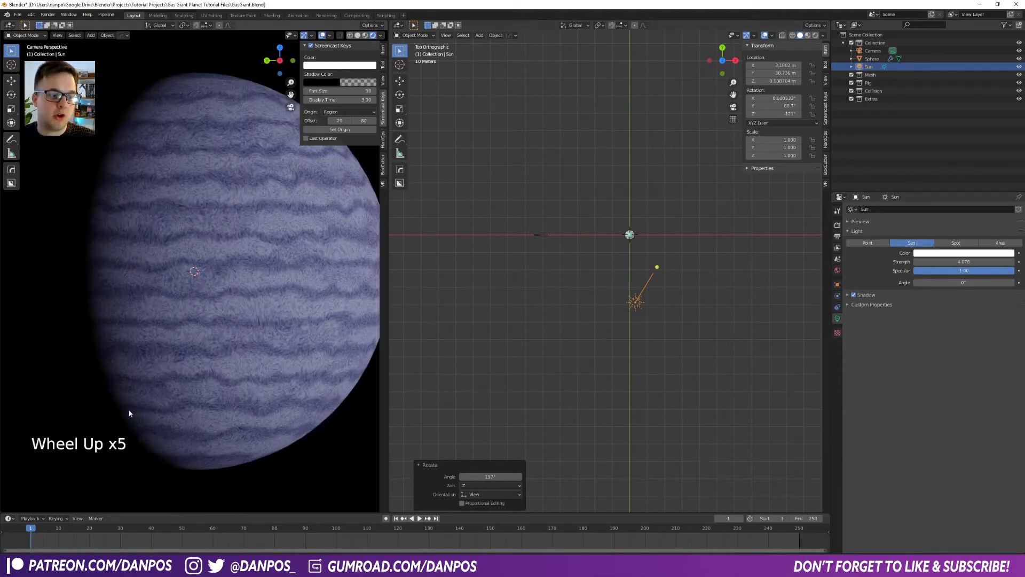
left_click_drag(963, 282, 964, 283, "shift")
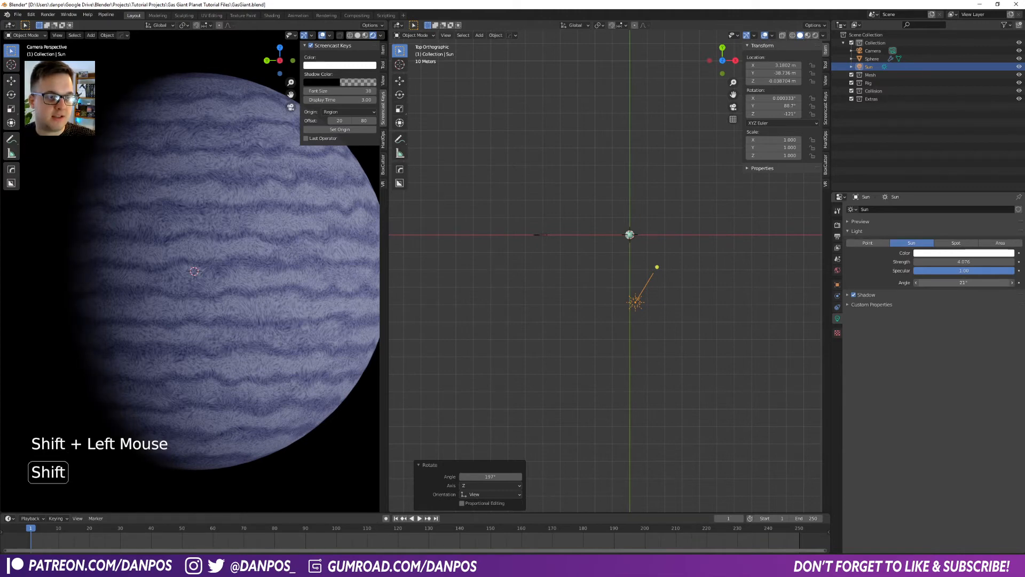
left_click_drag(964, 283, 964, 283, "shift")
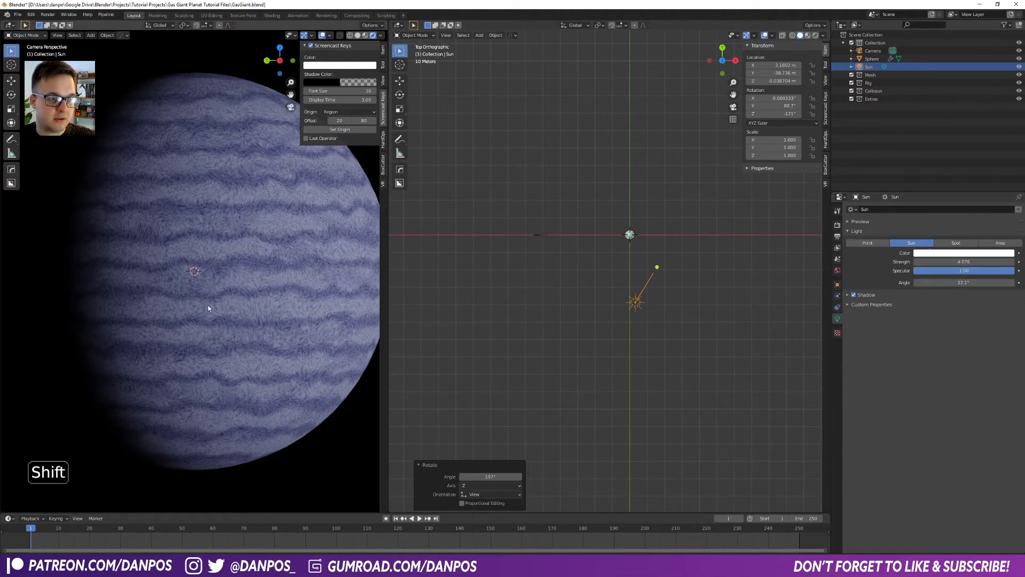
middle_click_drag(106, 261, 201, 265, "shift")
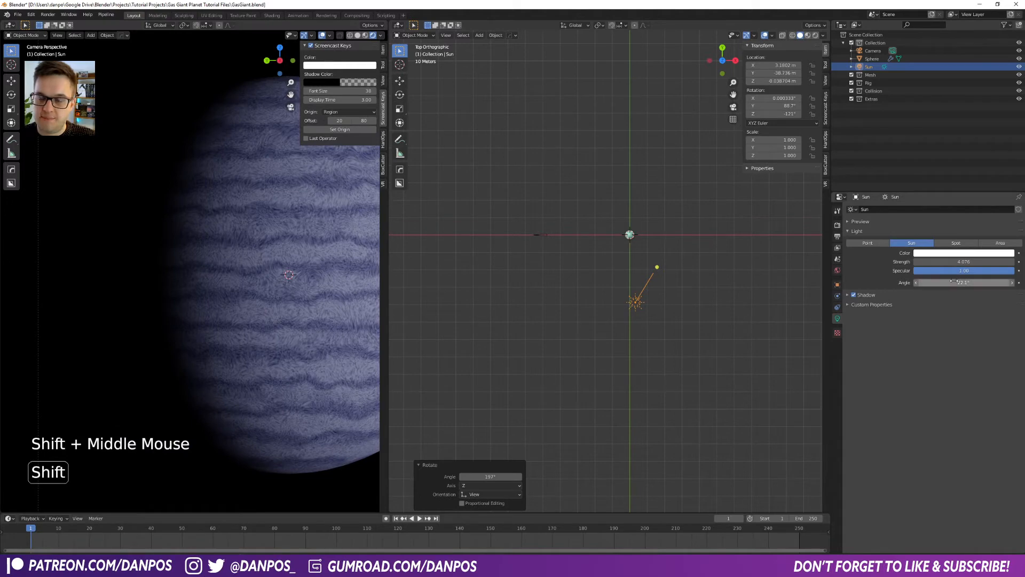
left_click_drag(964, 283, 964, 282, "shift")
Rotate the sun light about 43.5° in the front view so it lights the planet diagonally from above
scroll(614, 269, "down", 6)
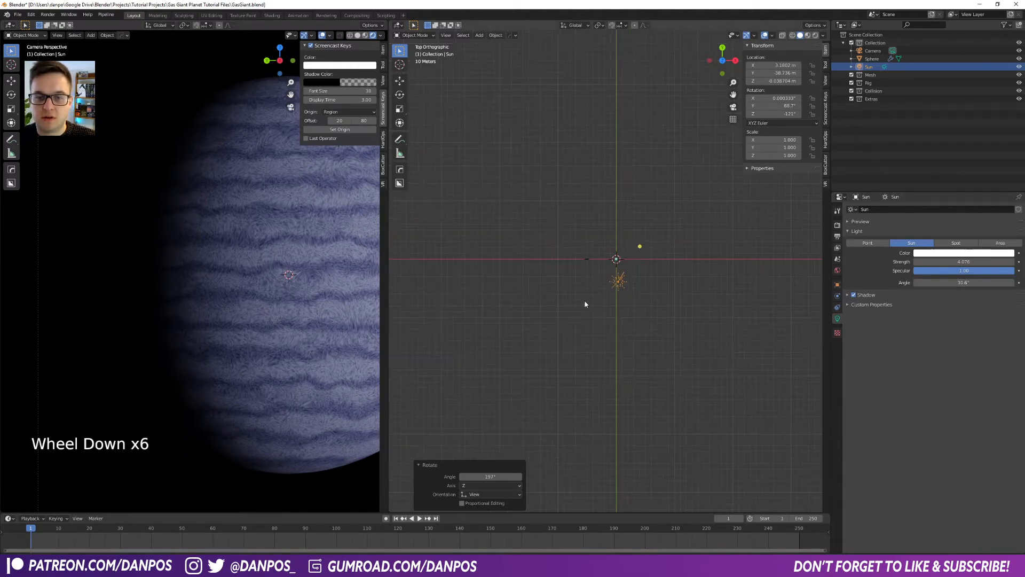
scroll(262, 301, "down", 6)
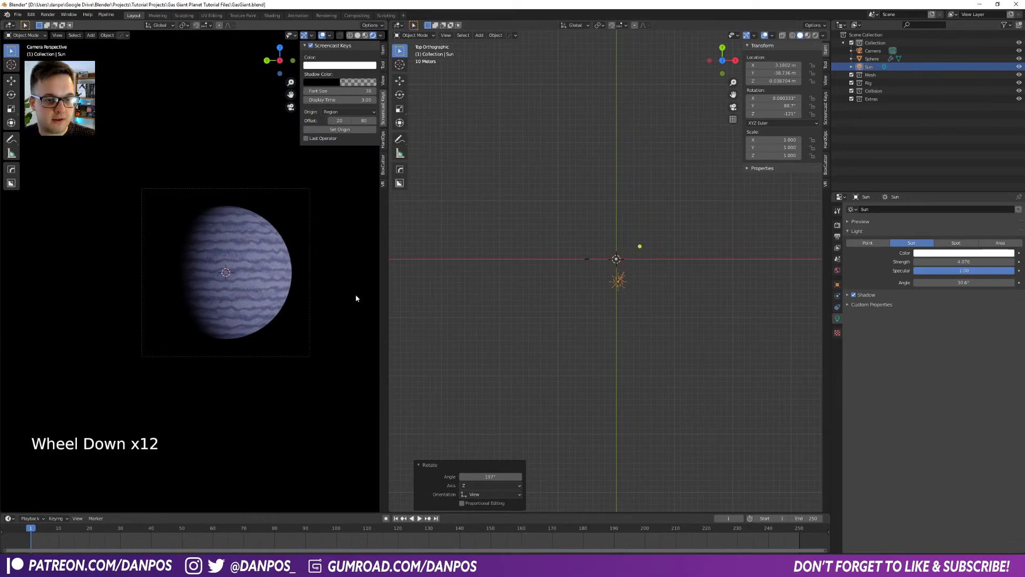
key("r")
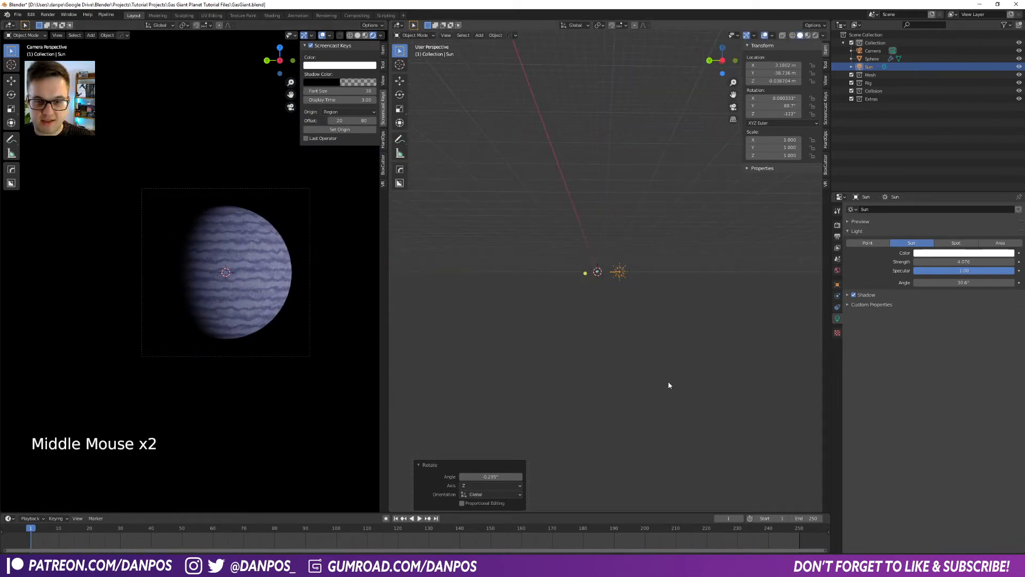
key("KP_1")
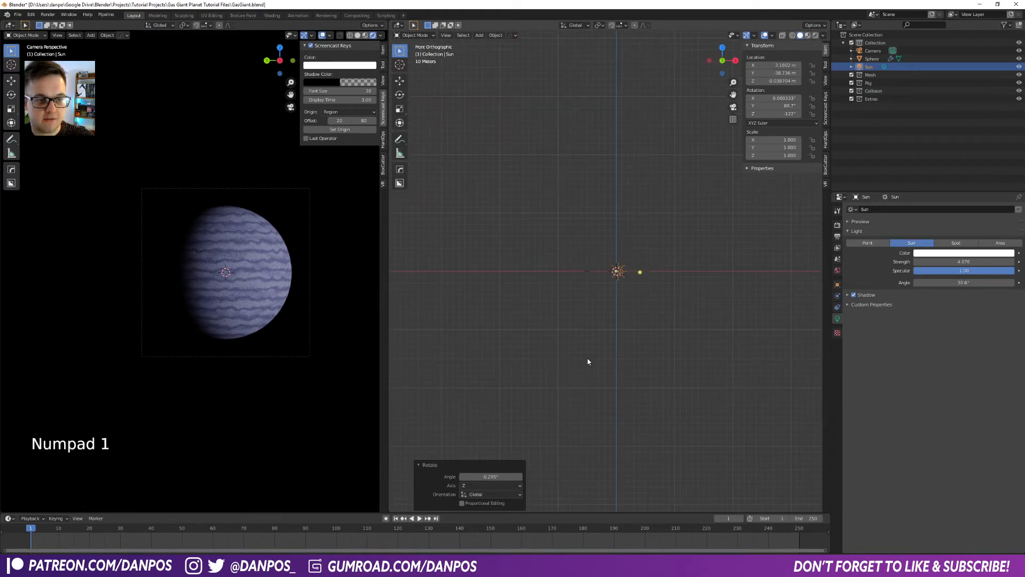
key("r")
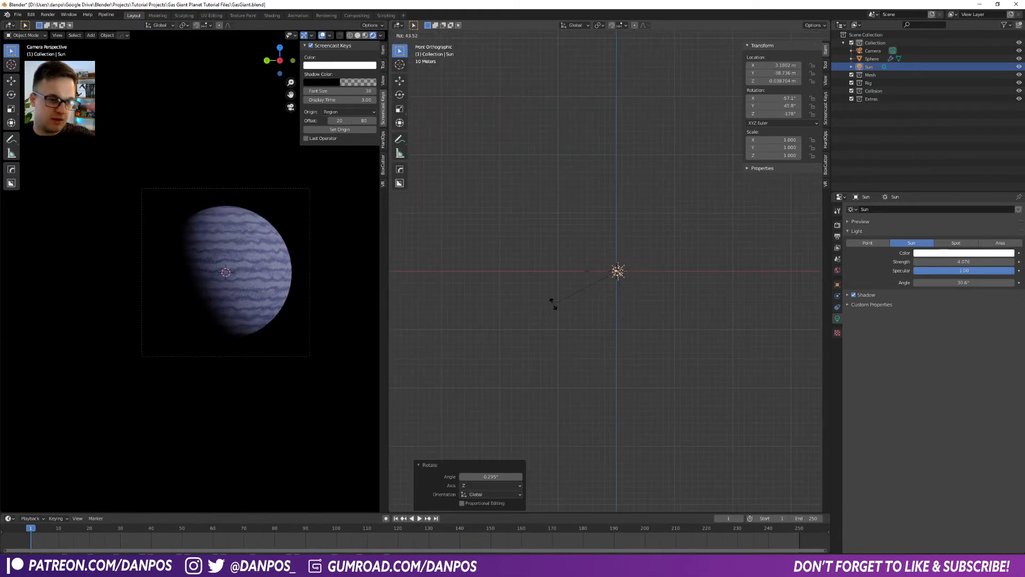
left_click(553, 303)
scroll(273, 299, "up", 3)
scroll(273, 299, "down", 1)
key("Home")
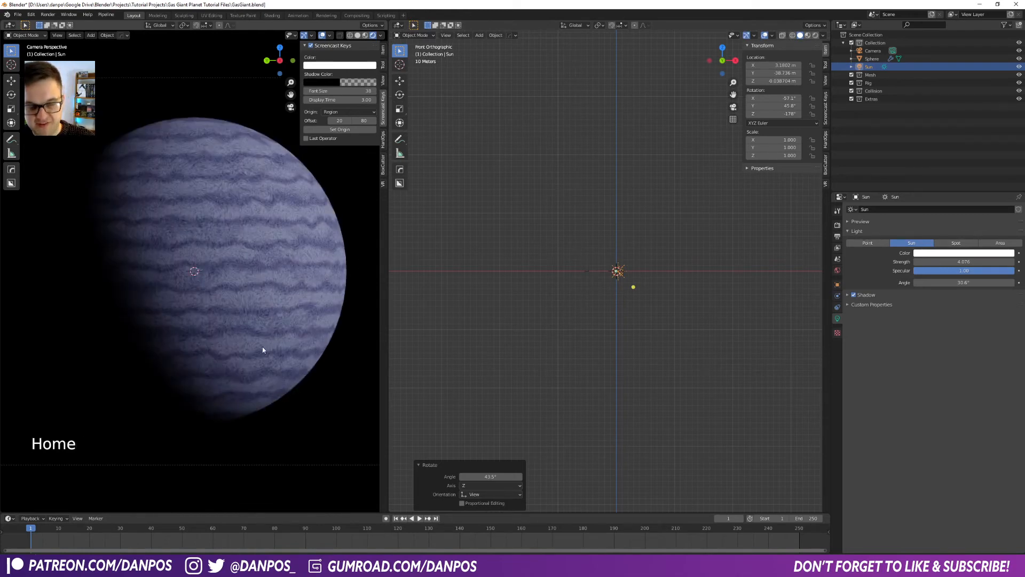
key("n")
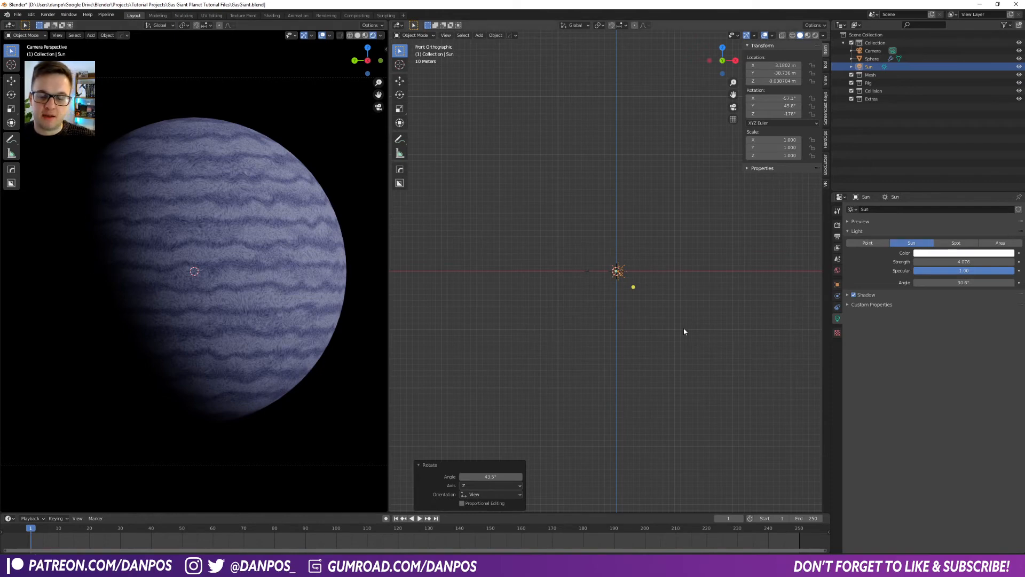
Add an area light and move it about 28.9 m along Y, away from the planet
scroll(641, 310, "up", 5)
middle_click_drag(630, 299, 615, 333)
scroll(614, 288, "up", 3)
key("shift+a")
mouse_move(559, 291)
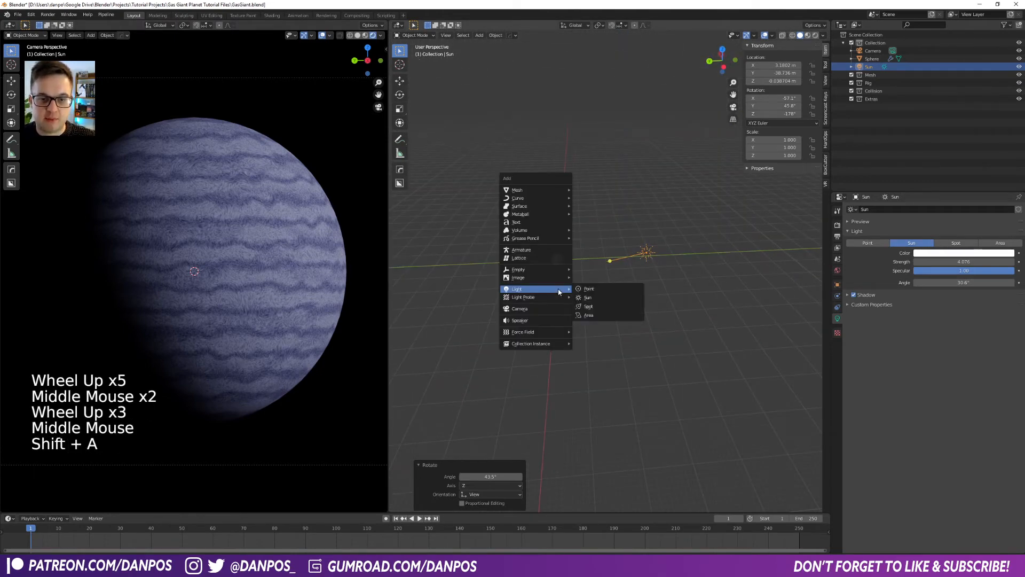
left_click(589, 315)
key("g")
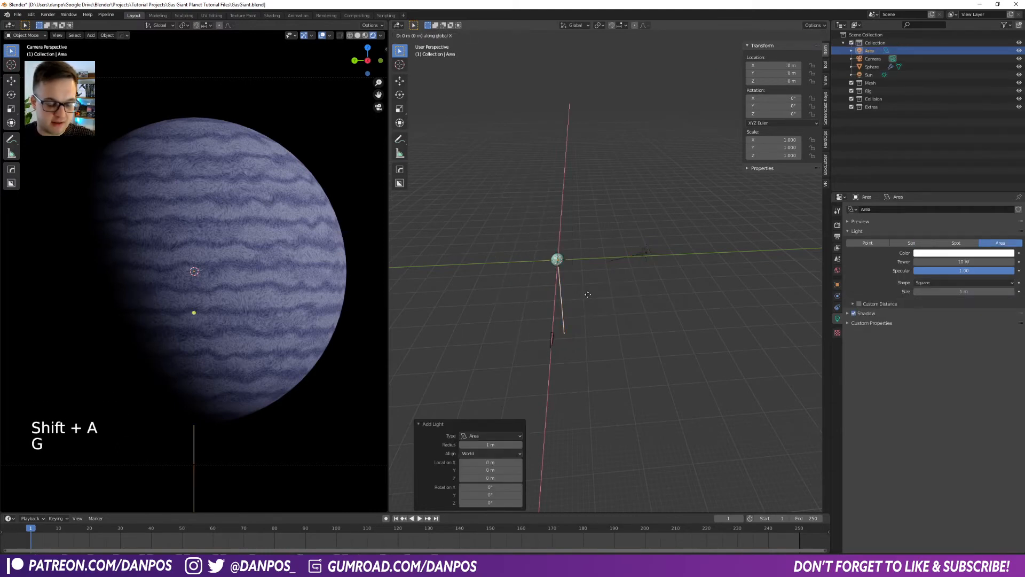
key("y")
left_click(520, 292)
middle_click_drag(520, 293, 549, 270, "shift")
scroll(648, 299, "up", 5)
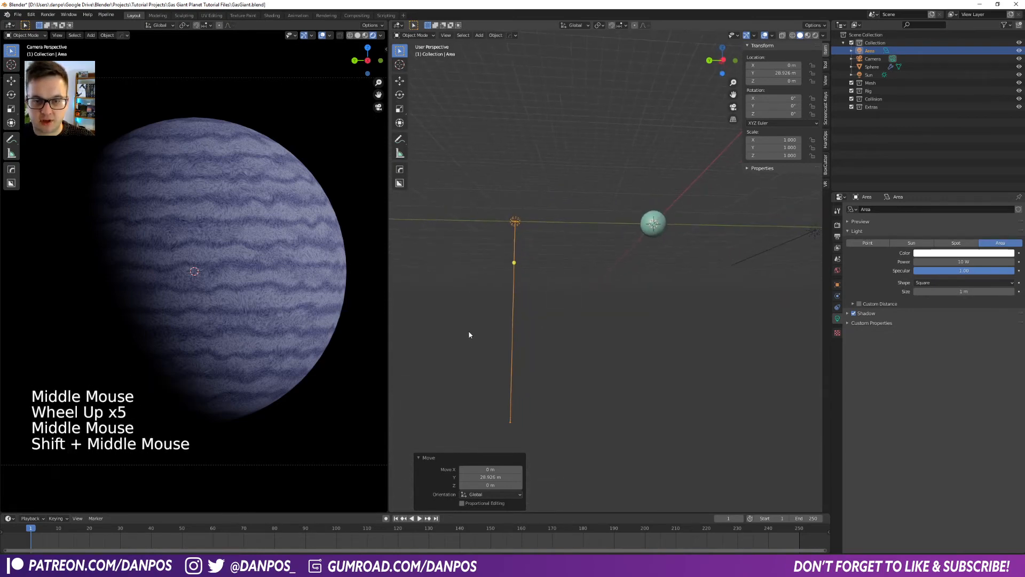
Rotate the area light about 91° to face the planet and scale it up to about 9.64
key("r")
key("r")
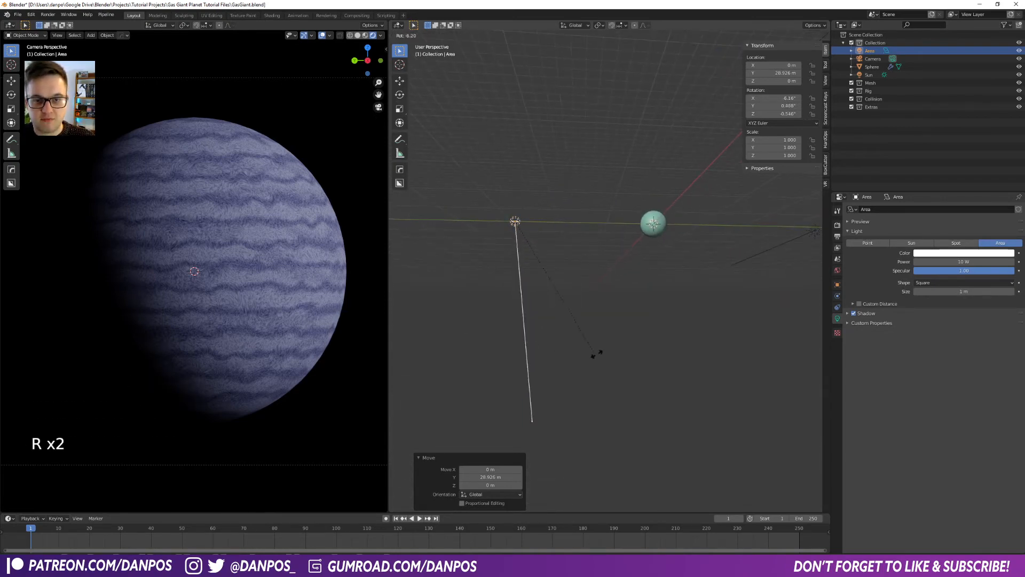
left_click(677, 149)
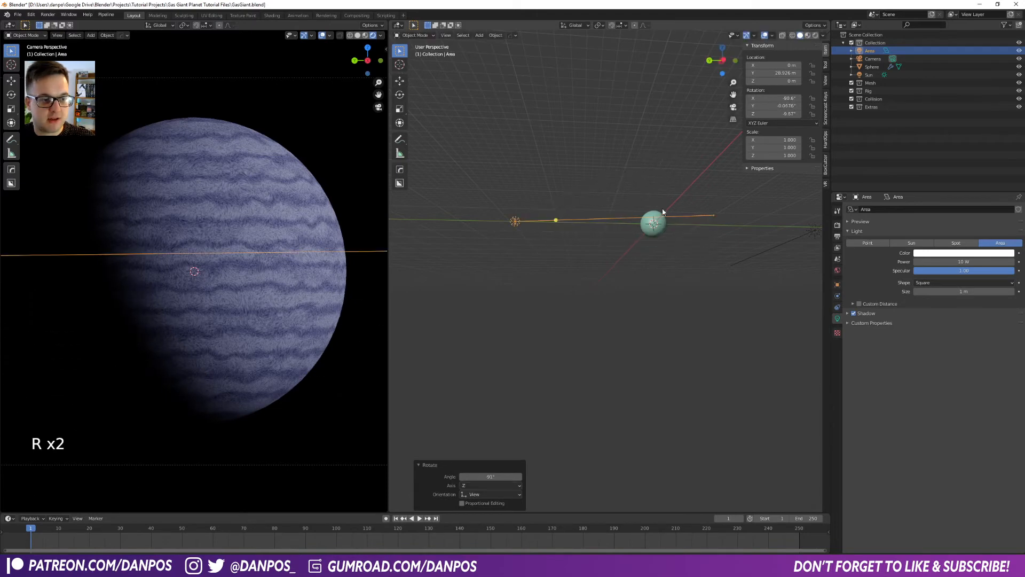
key("s")
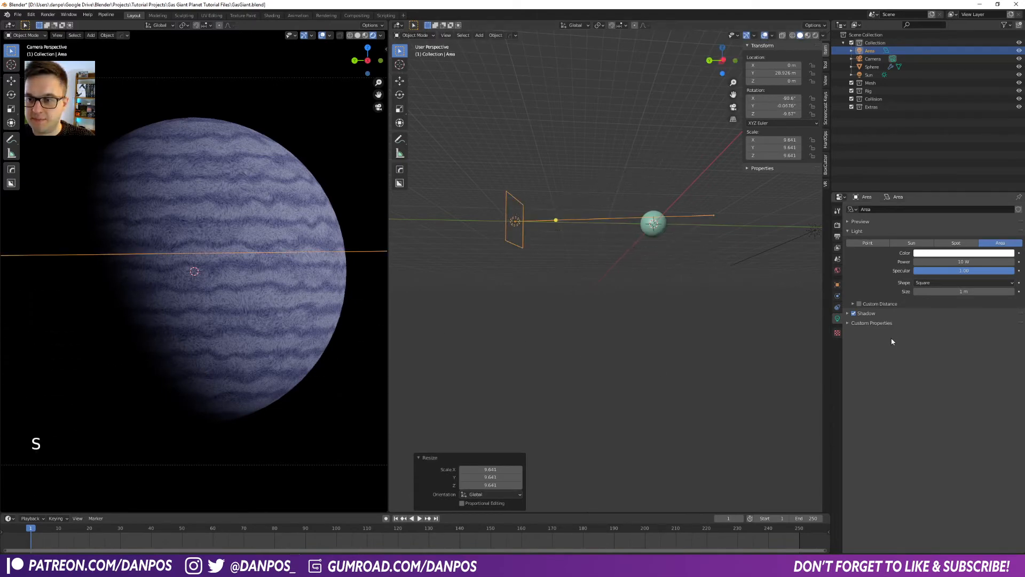
Raise the area light's power and reposition it behind the planet at about X 4.18, Y 16.19, Z 5.14 m, rotating it about 33.6°
left_click_drag(963, 262, 988, 261, "shift")
right_click(993, 262)
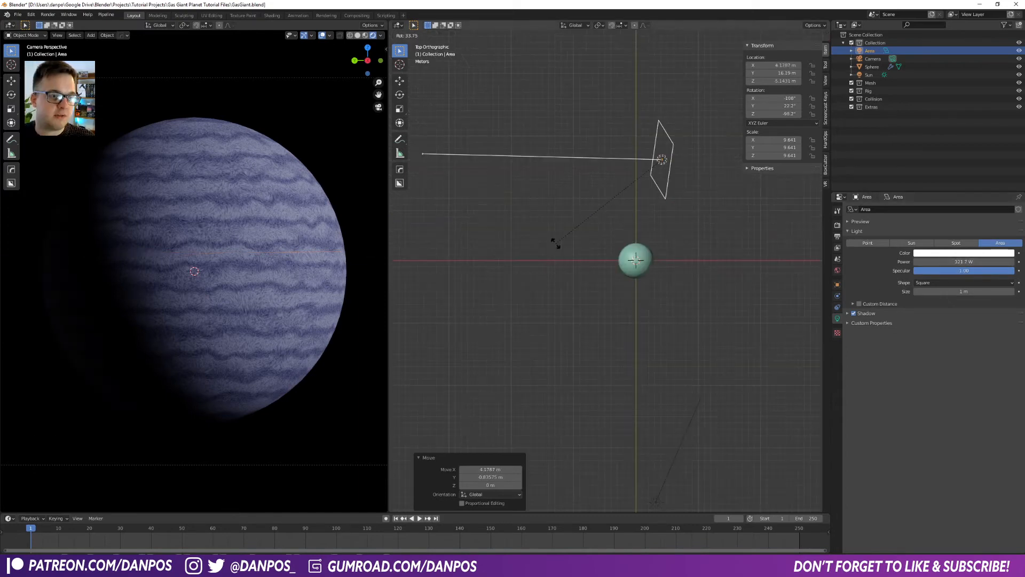
left_click(555, 243)
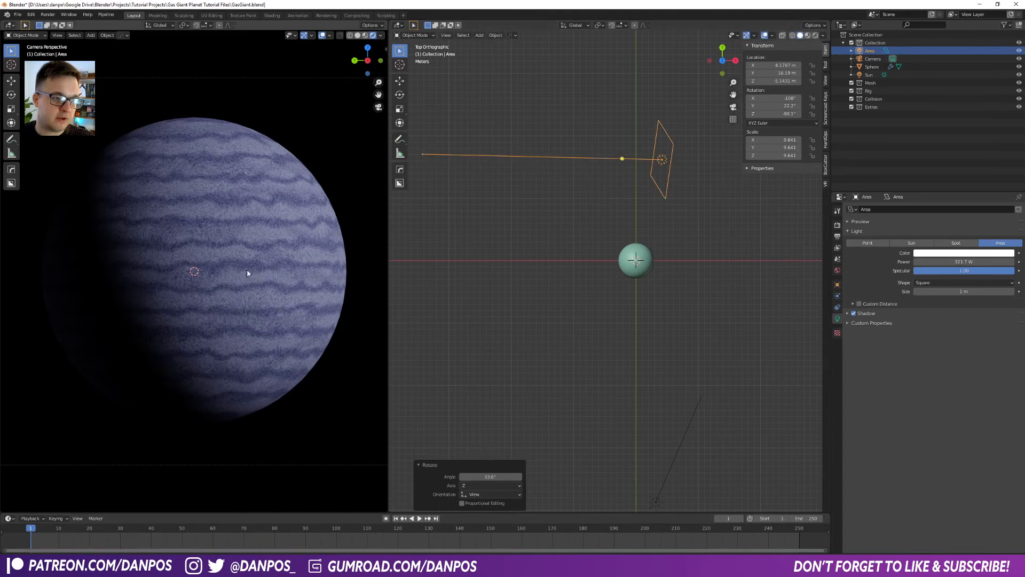
scroll(117, 310, "up", 3)
middle_click_drag(102, 315, 203, 240, "shift")
scroll(251, 289, "up", 3)
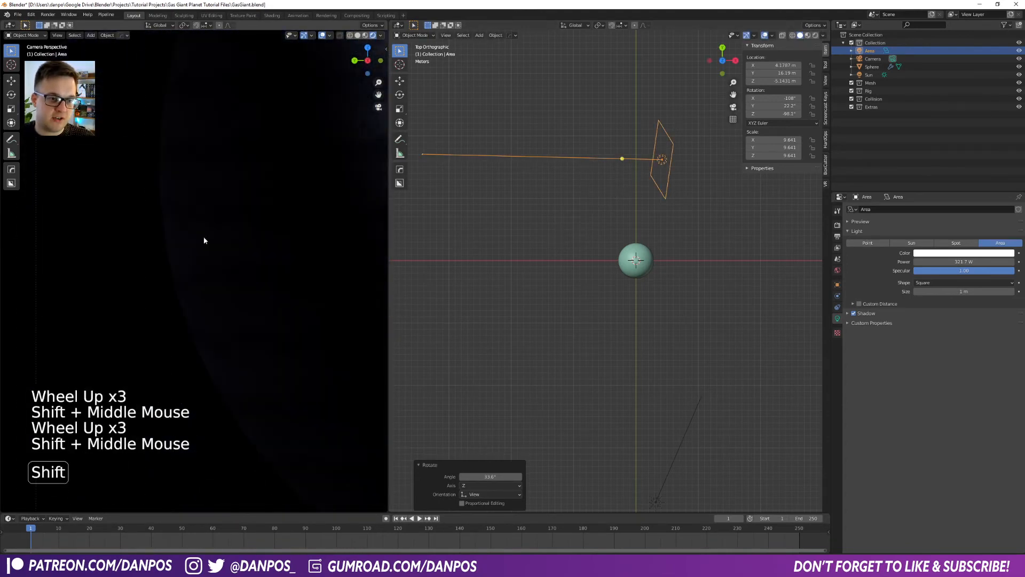
scroll(245, 360, "down", 8)
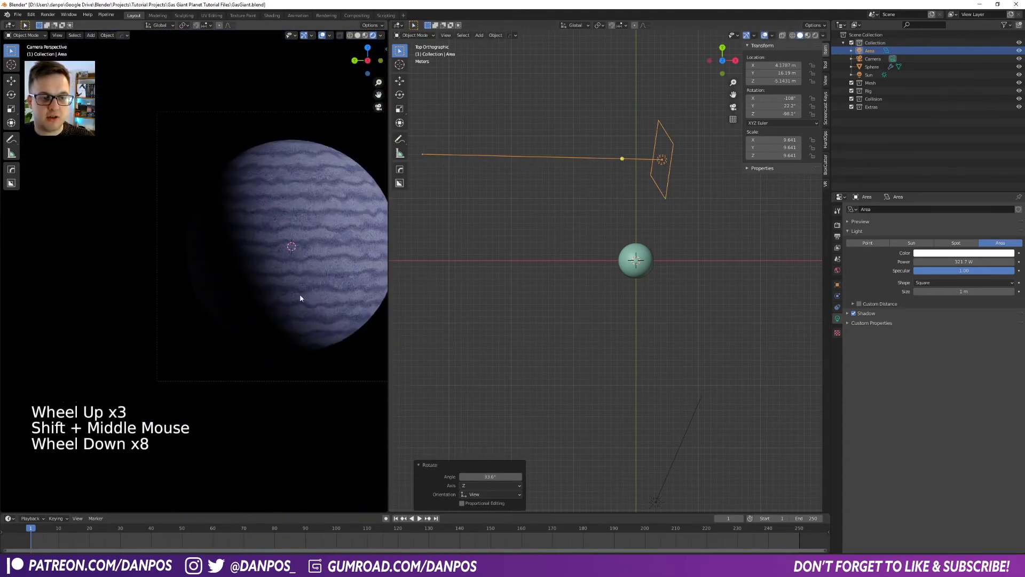
middle_click_drag(299, 298, 234, 252, "shift")
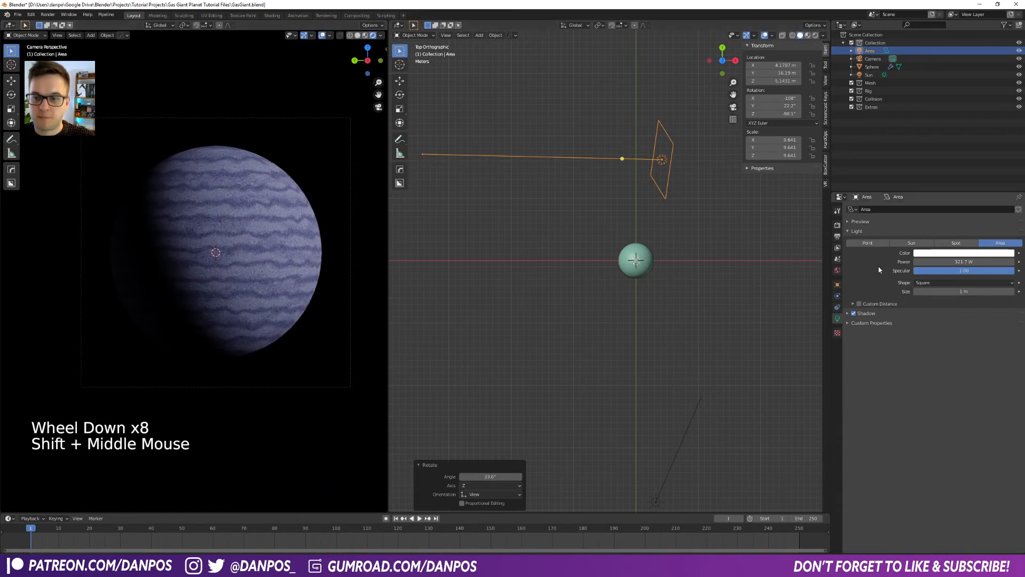
Enable Bloom in the Eevee render settings with an intensity of about 0.071 and a threshold of about 0.486
left_click(838, 236)
left_click(837, 226)
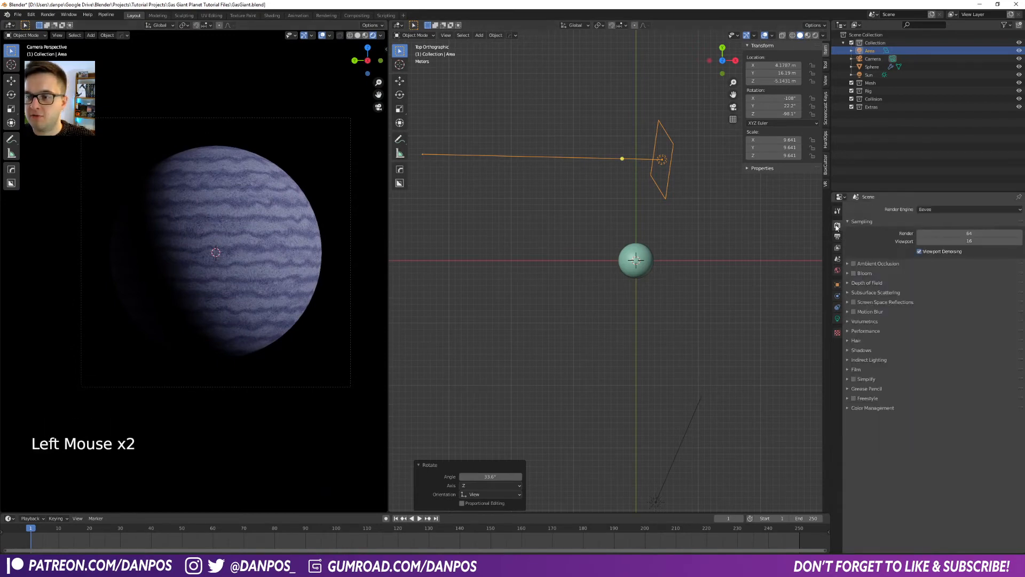
left_click(853, 273)
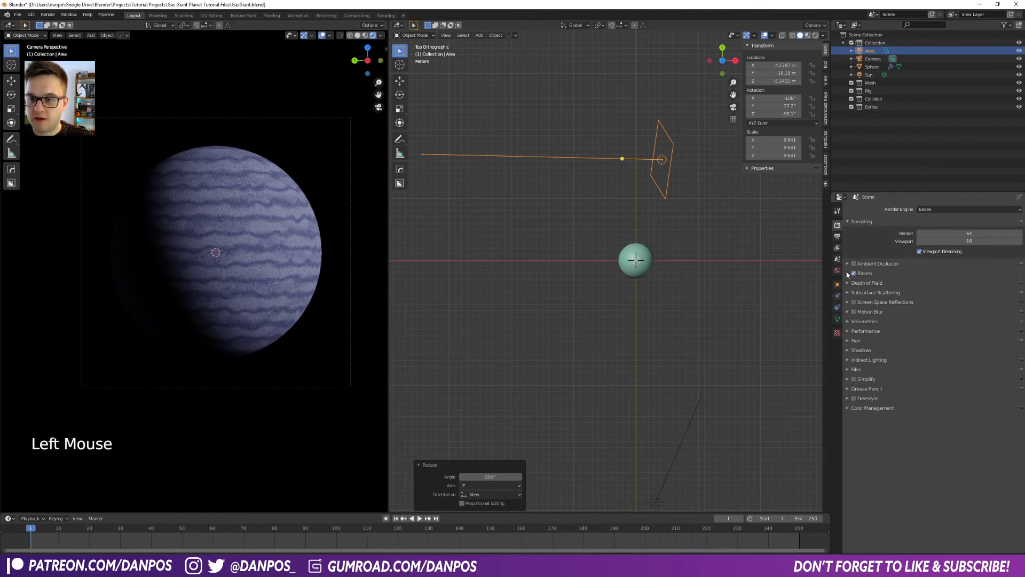
left_click(847, 274)
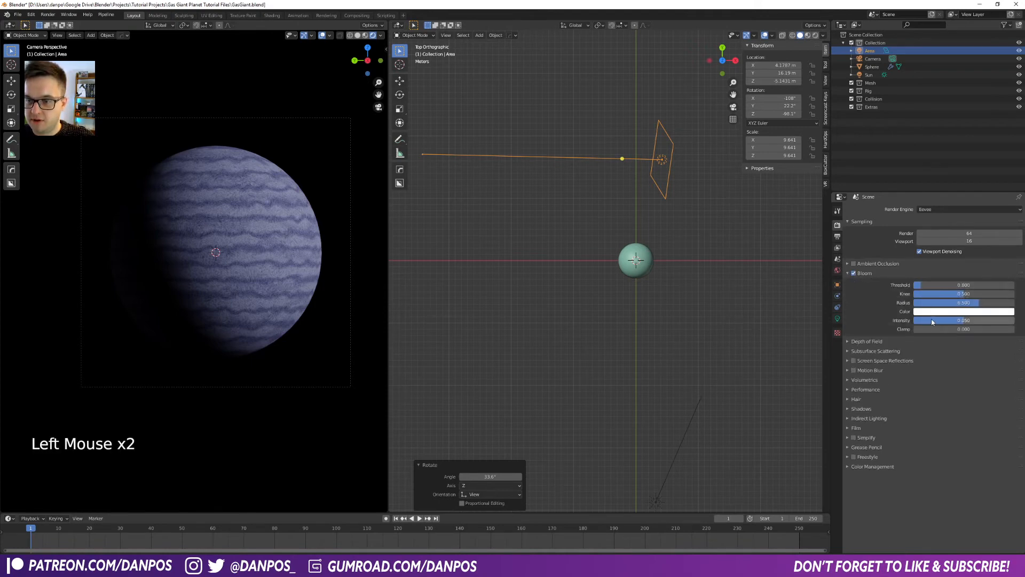
left_click_drag(931, 319, 985, 319)
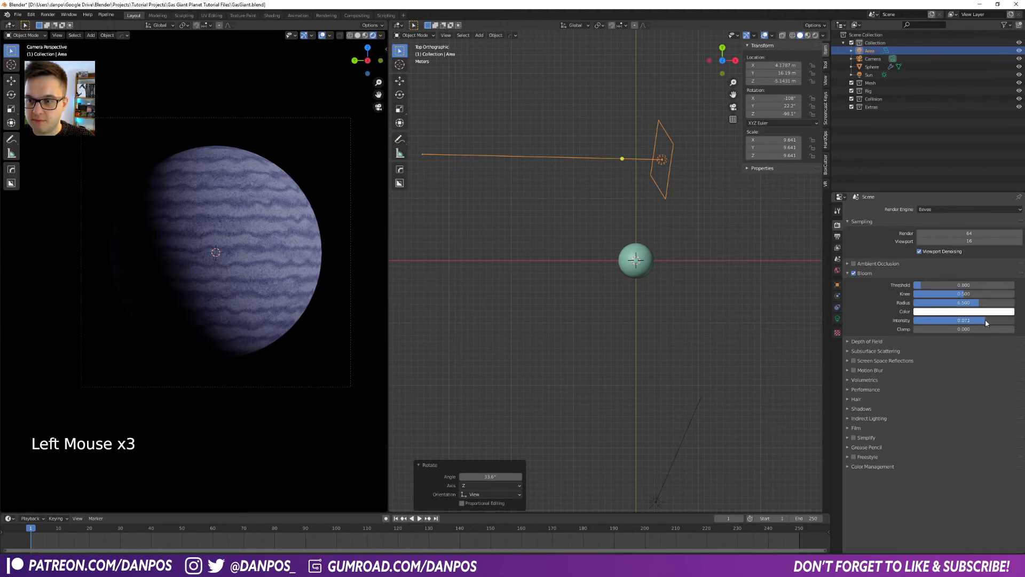
mouse_move(925, 285)
left_mouse_down()
mouse_move(941, 284)
mouse_move(919, 284)
left_mouse_up()
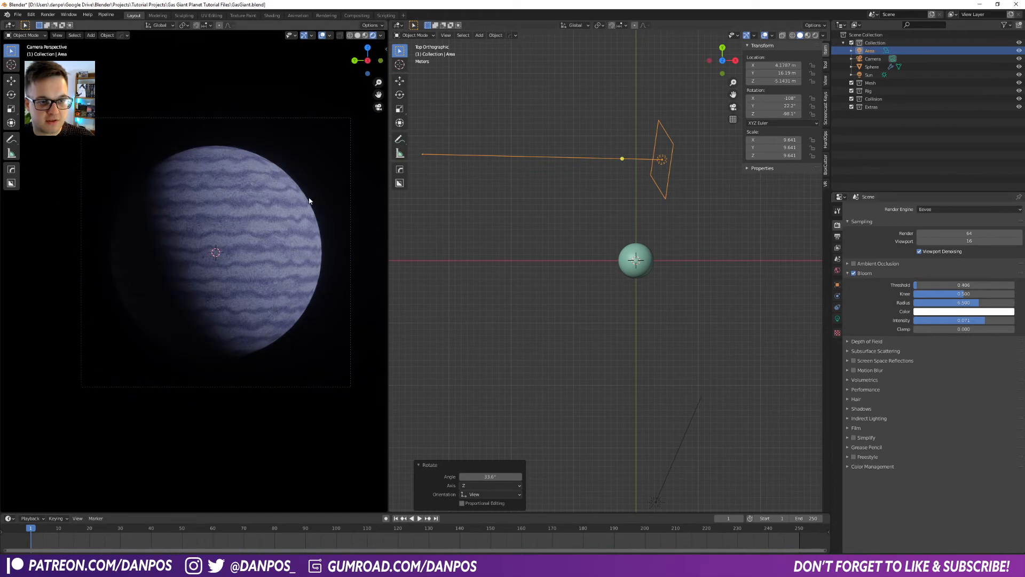
Delete the area light behind the planet
left_click(598, 157)
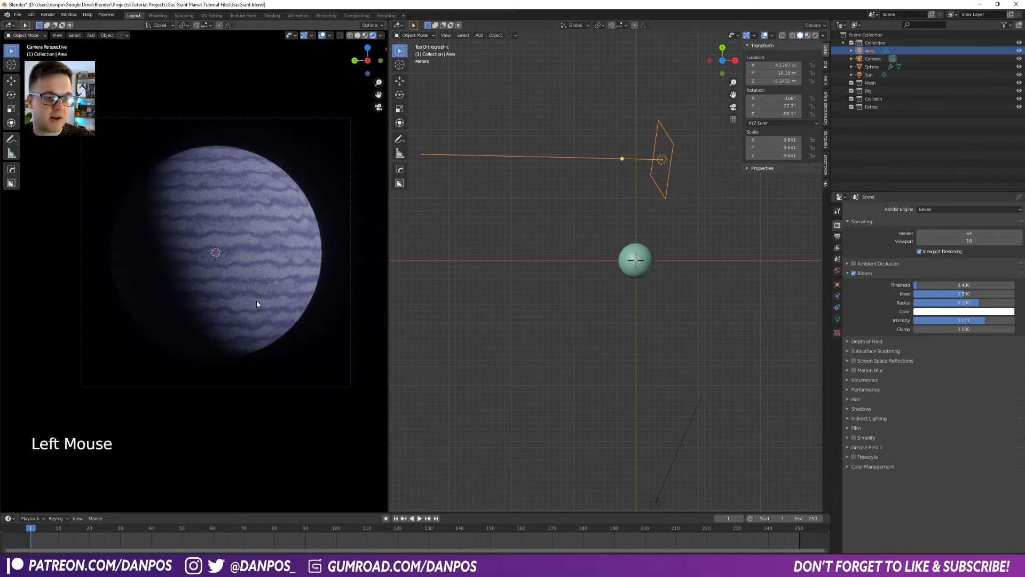
key("x")
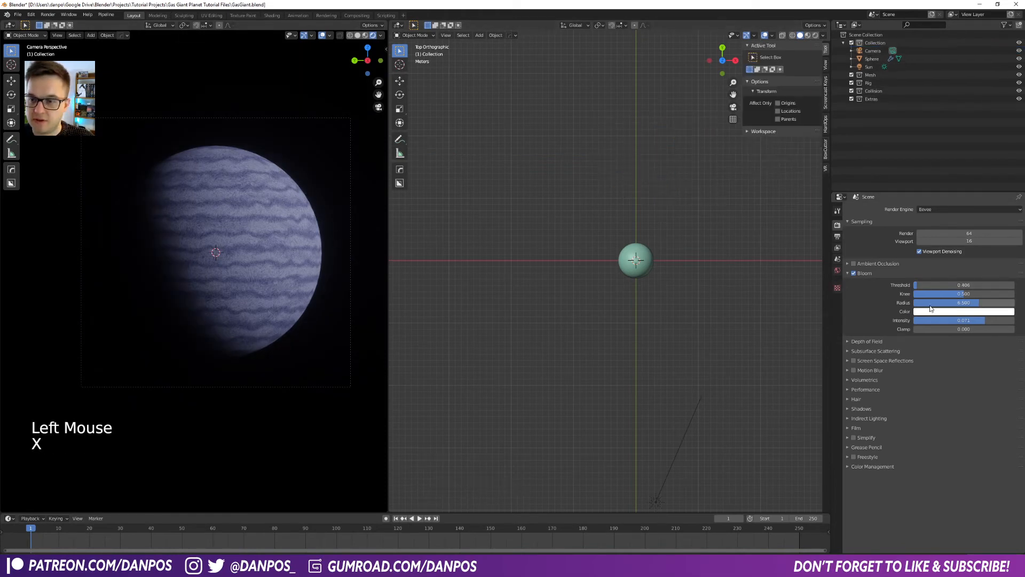
Increase the sun light's strength to about 6.38
left_click(693, 414)
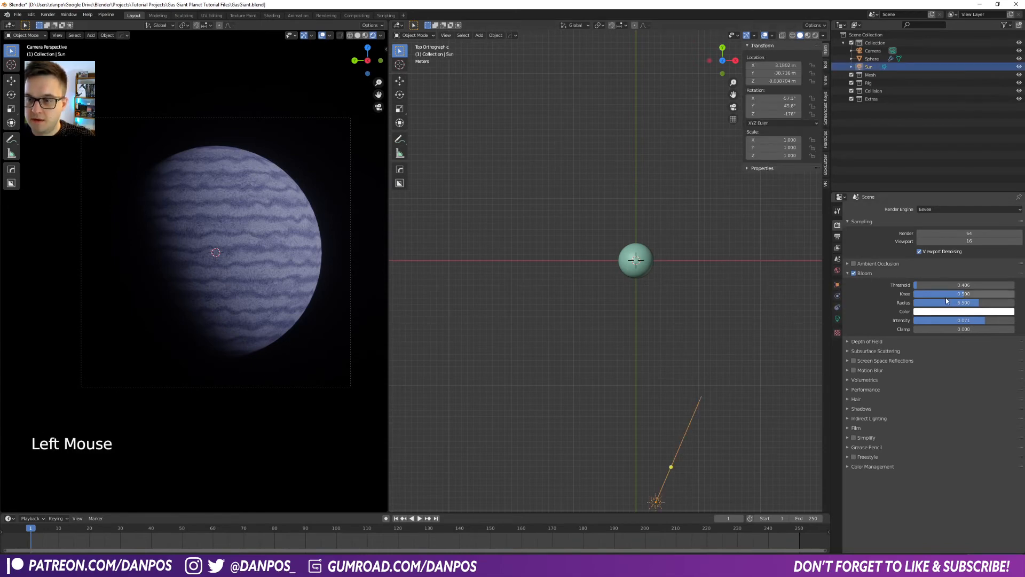
left_click(838, 320)
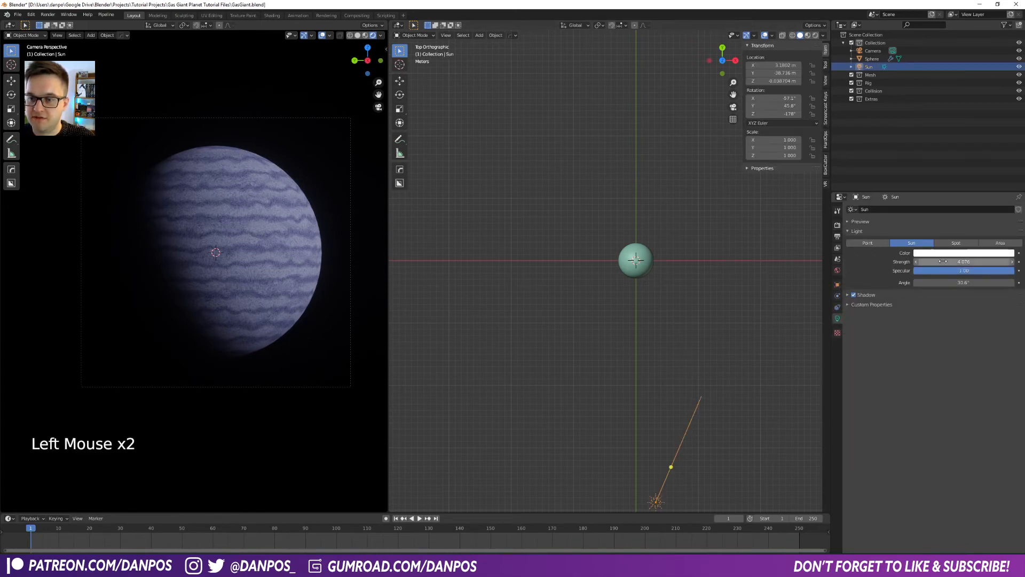
left_click_drag(946, 262, 996, 262)
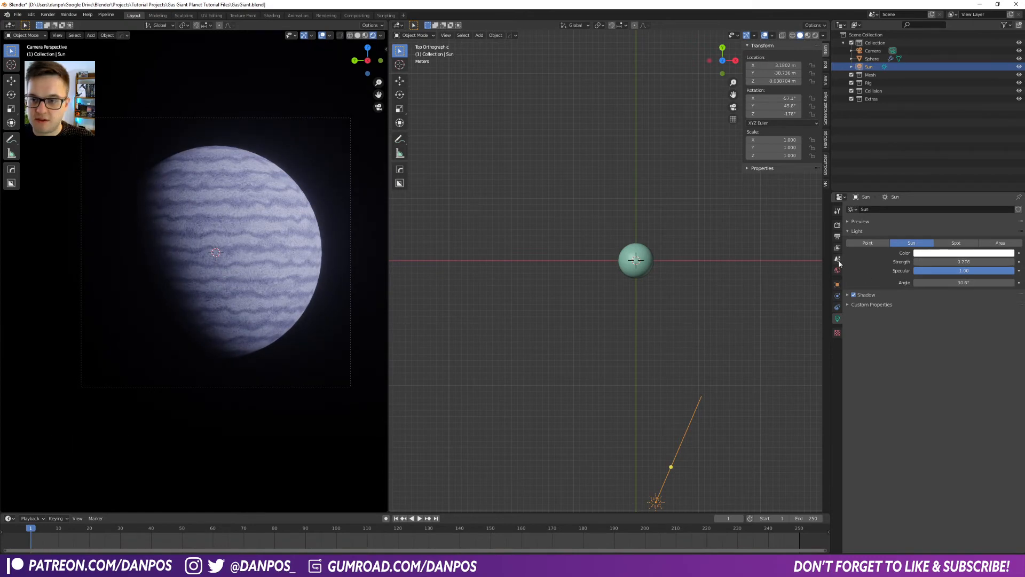
Raise the Bloom threshold slightly and set the Bloom intensity to about 0.079
left_click(838, 225)
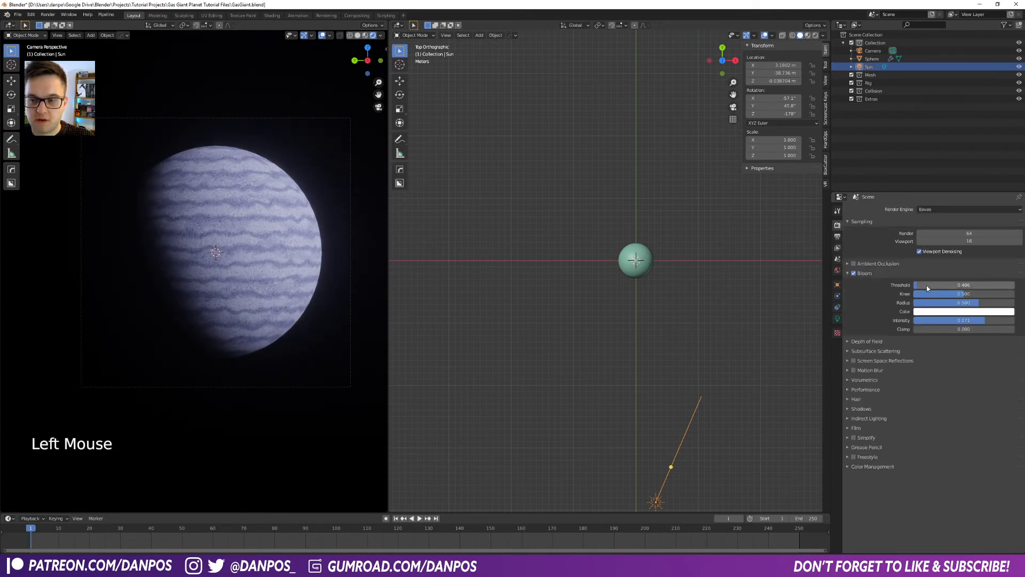
left_click_drag(922, 284, 940, 284, "shift")
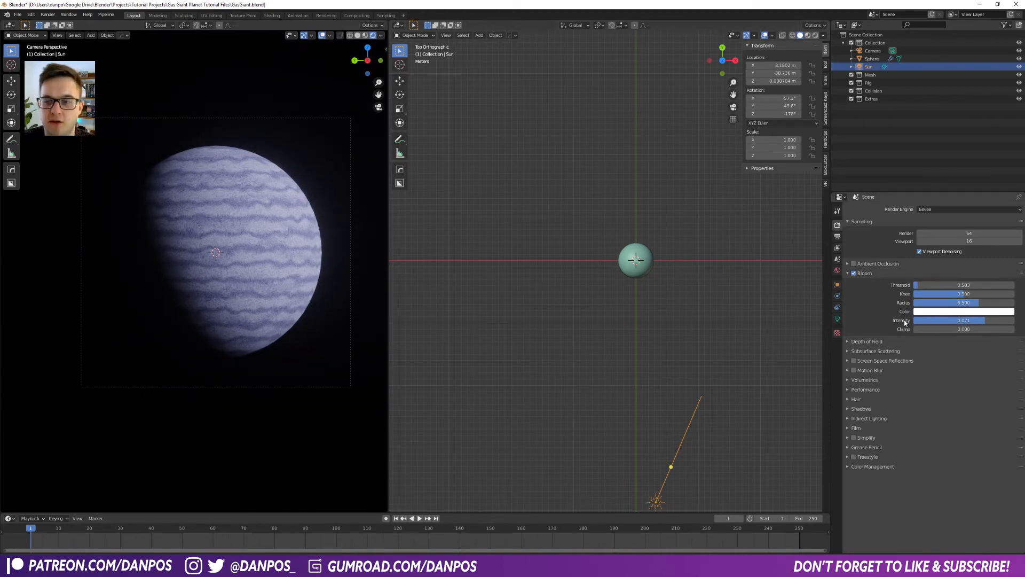
left_click(974, 323, "shift")
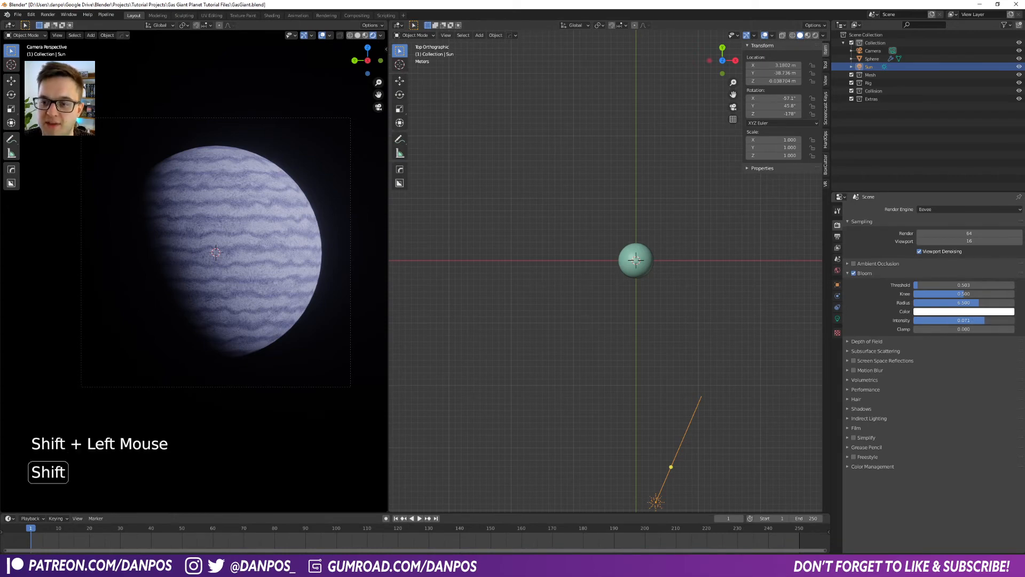
left_click_drag(980, 321, 998, 322, "shift")
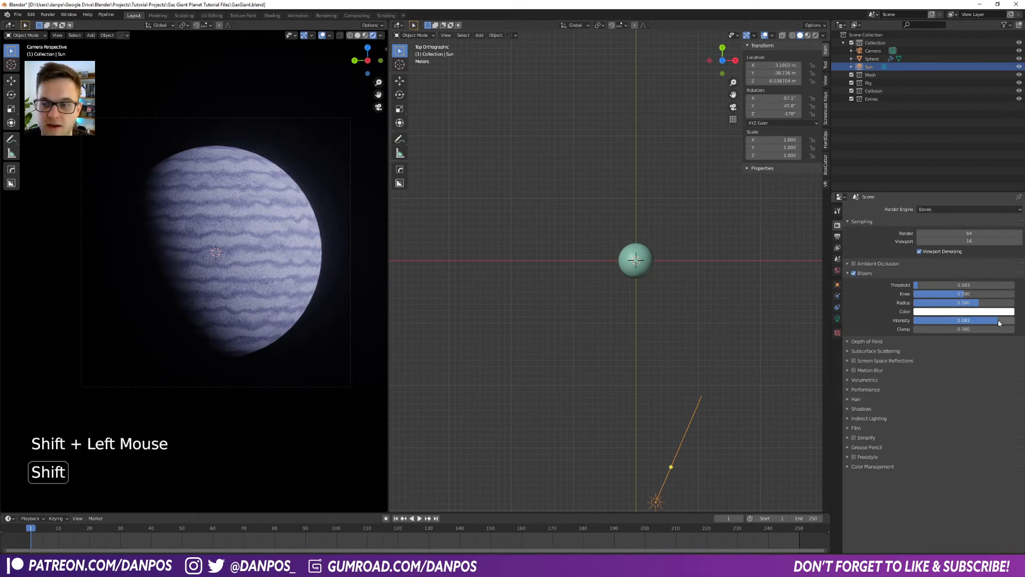
left_click(999, 321, "shift")
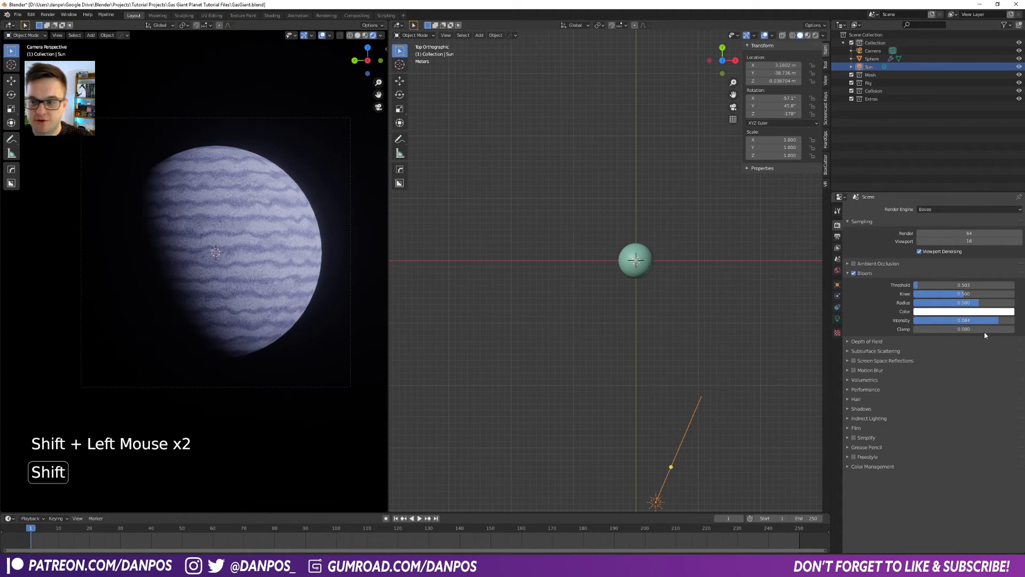
left_click_drag(997, 322, 990, 322, "shift")
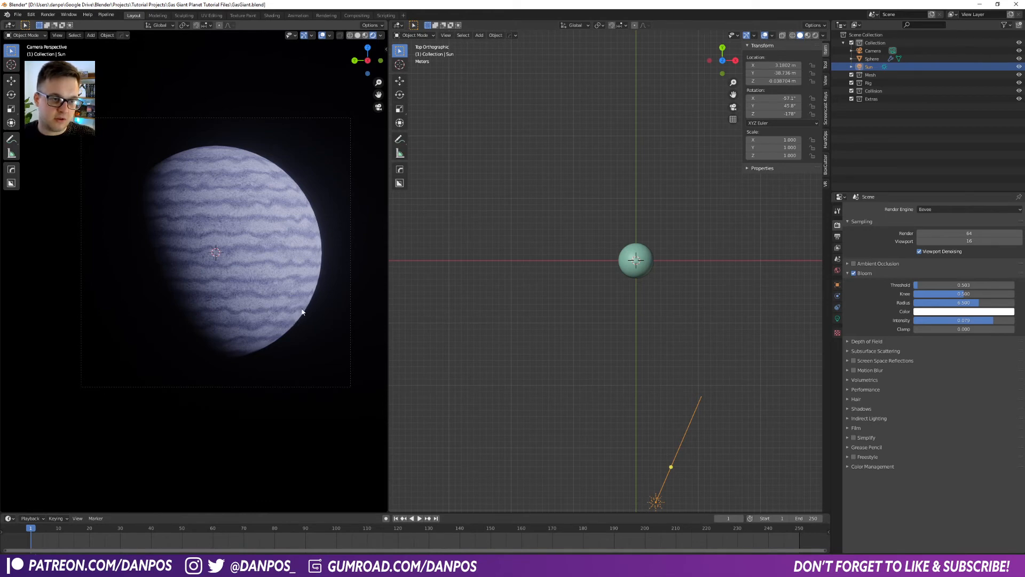
Rotate the sun light by about 6.4° around the view axis in the top view
key("r")
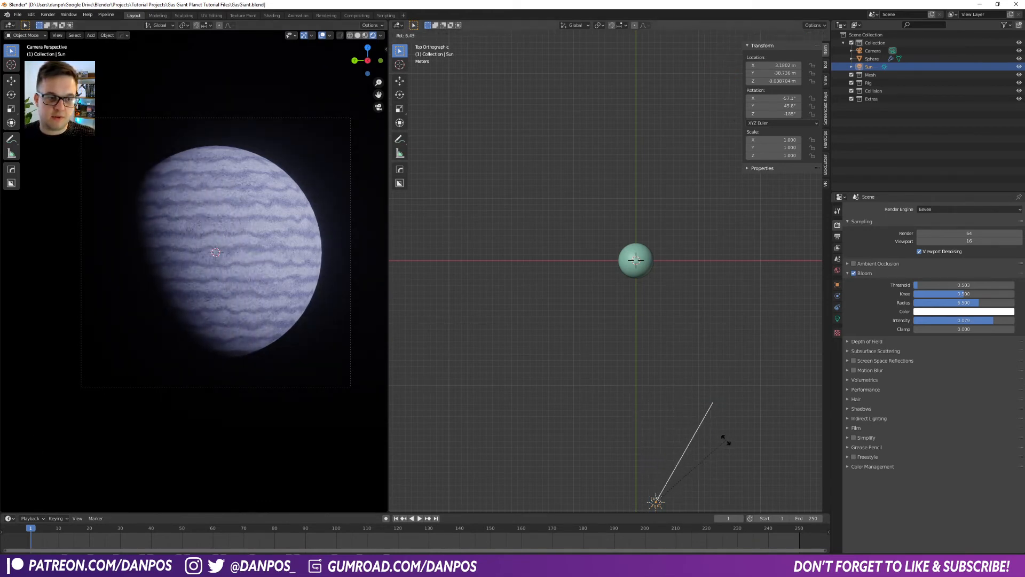
left_click(727, 440)
Enlarge the timeline area and set the current frame to 1
scroll(572, 274, "down", 3)
middle_click_drag(451, 284, 566, 276, "shift")
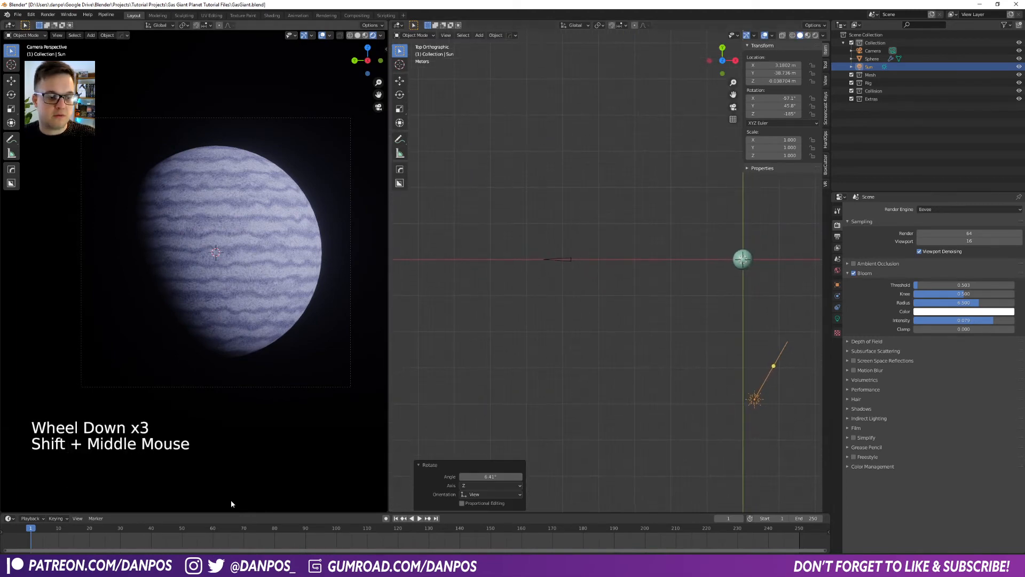
left_click_drag(233, 512, 259, 381)
left_click_drag(47, 398, 21, 400)
key("Right")
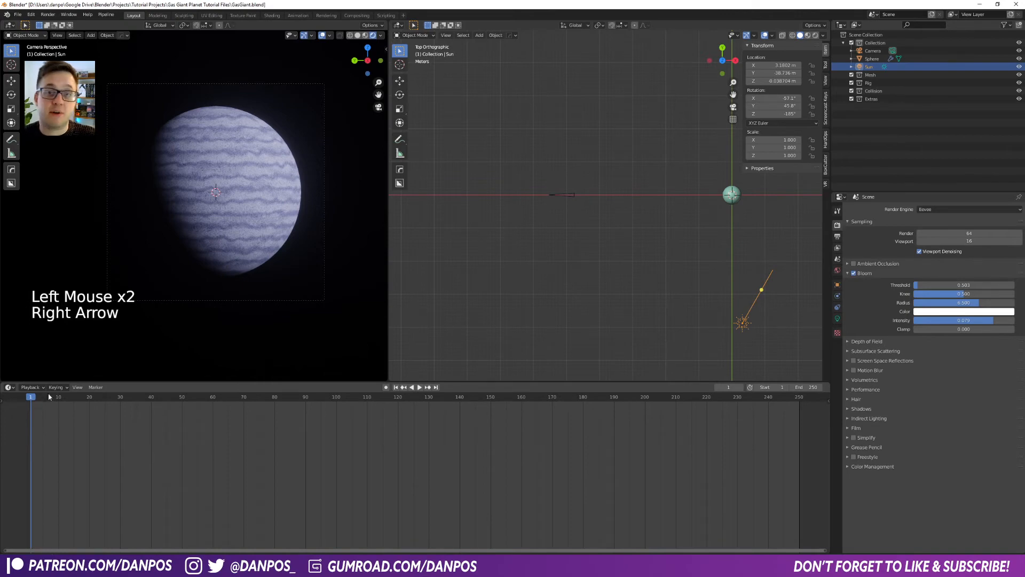
Move the camera about 8.1 m away from the planet along X and insert a location keyframe at frame 1
left_click(562, 195)
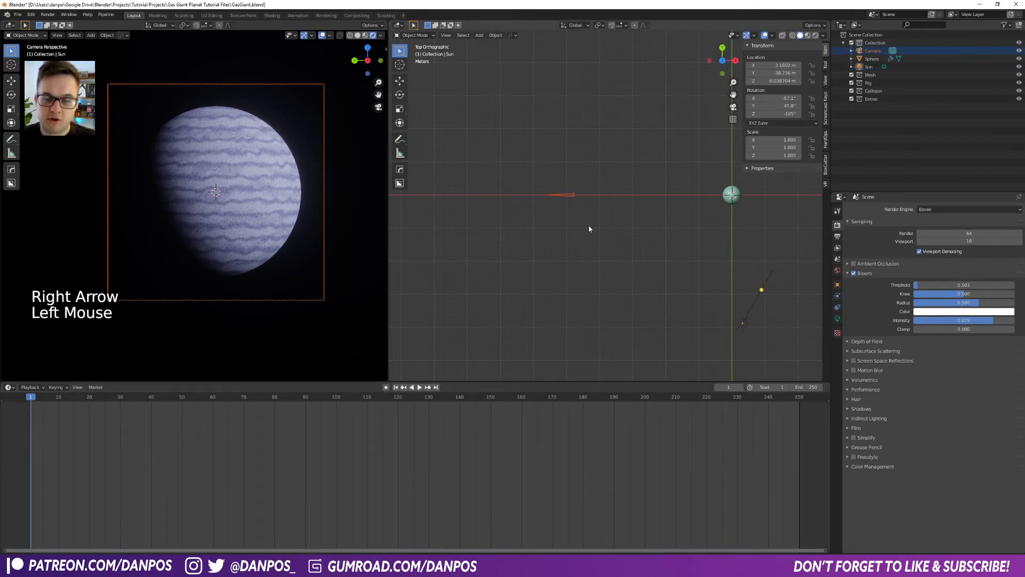
key("g")
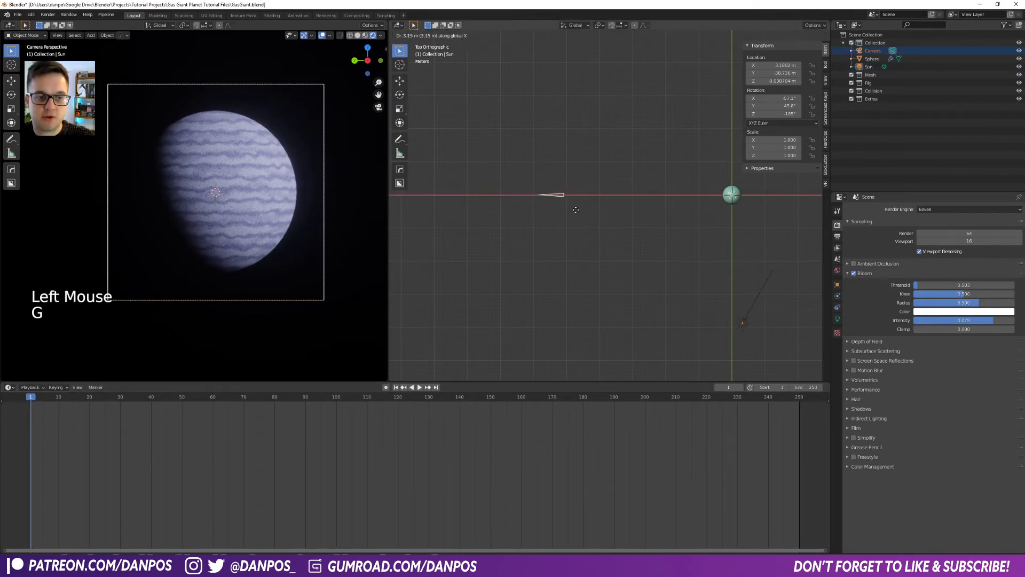
left_click(560, 214)
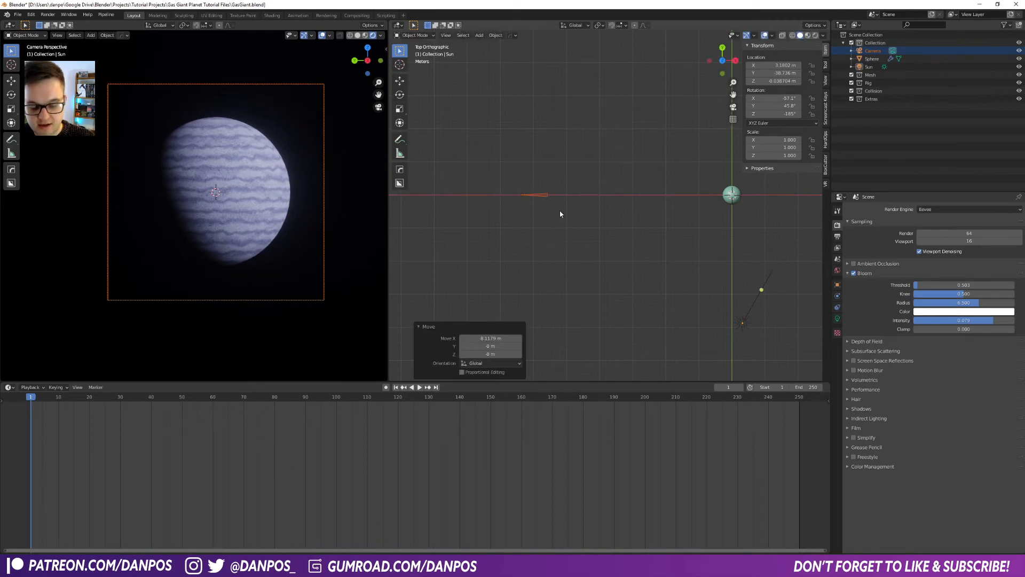
key("i")
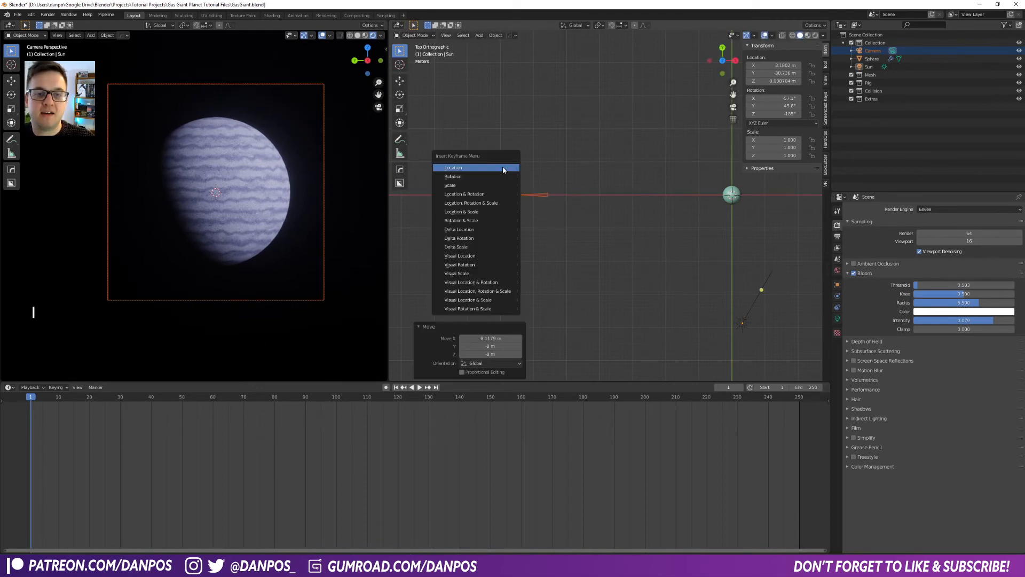
left_click(503, 170)
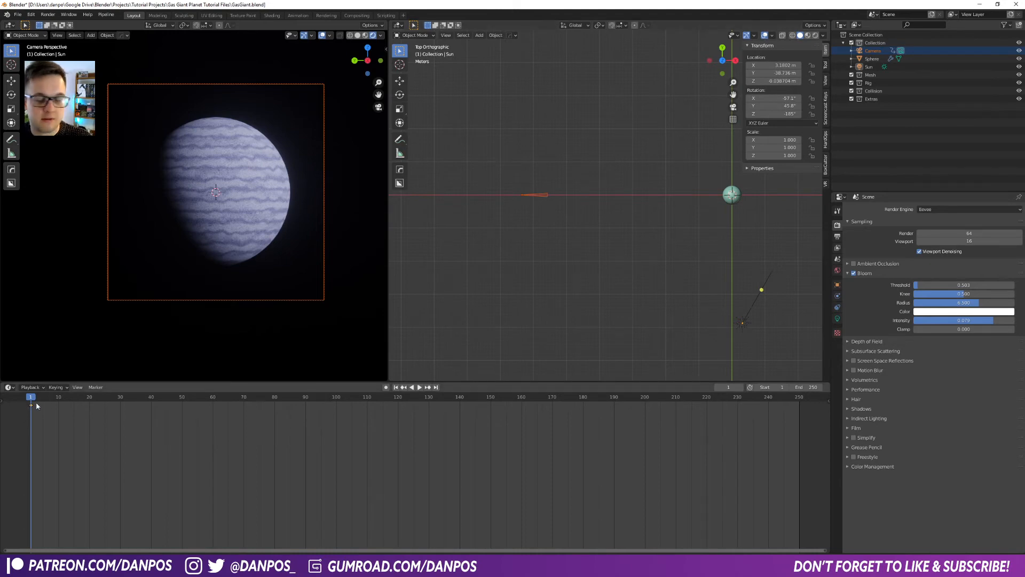
key("g")
key("x")
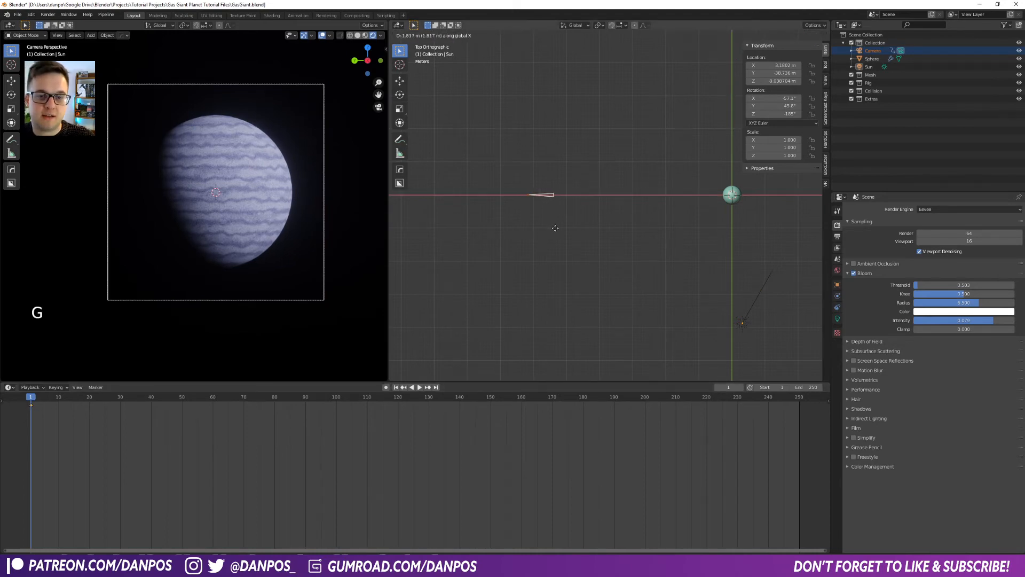
left_click(549, 230)
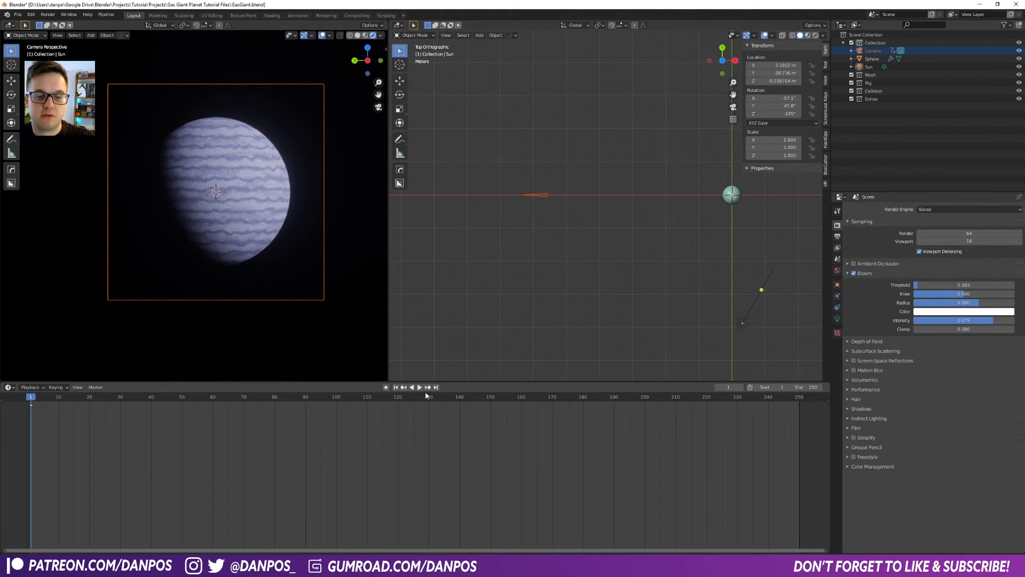
Set the output frame rate to 30 fps and the end frame to 300
left_click(799, 398)
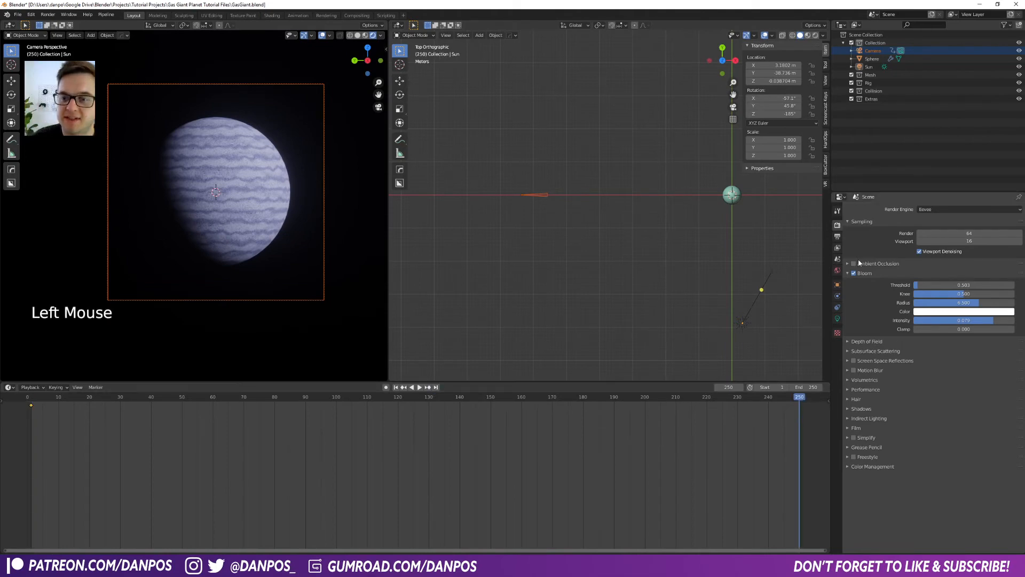
left_click(837, 237)
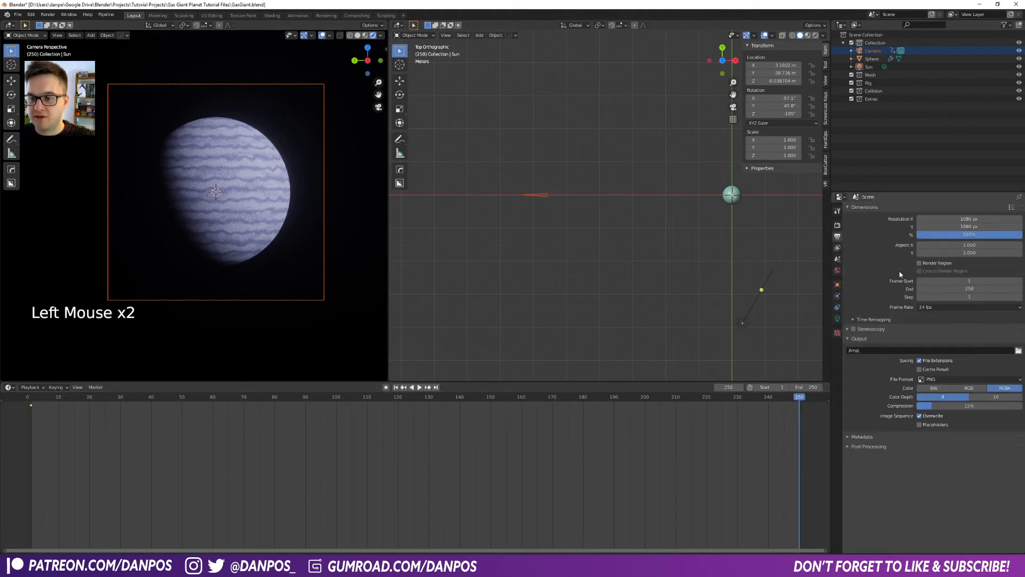
left_click(961, 308)
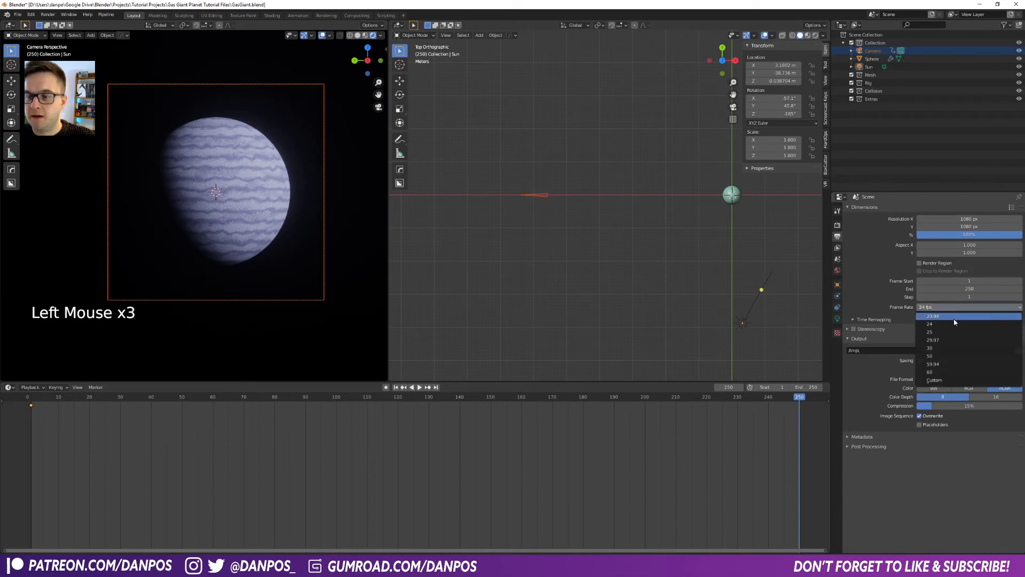
left_click(944, 349)
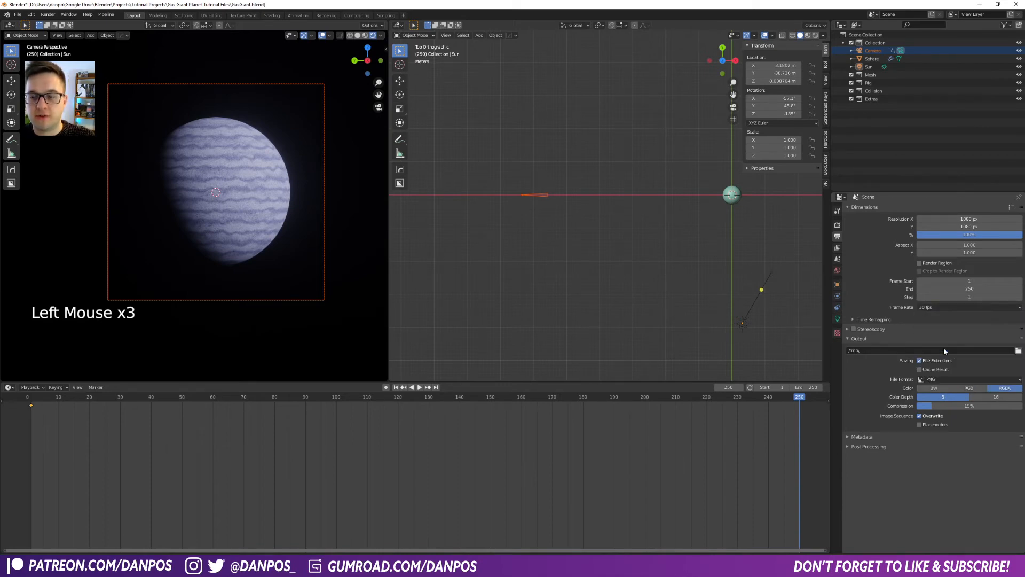
left_click(981, 287)
type("30")
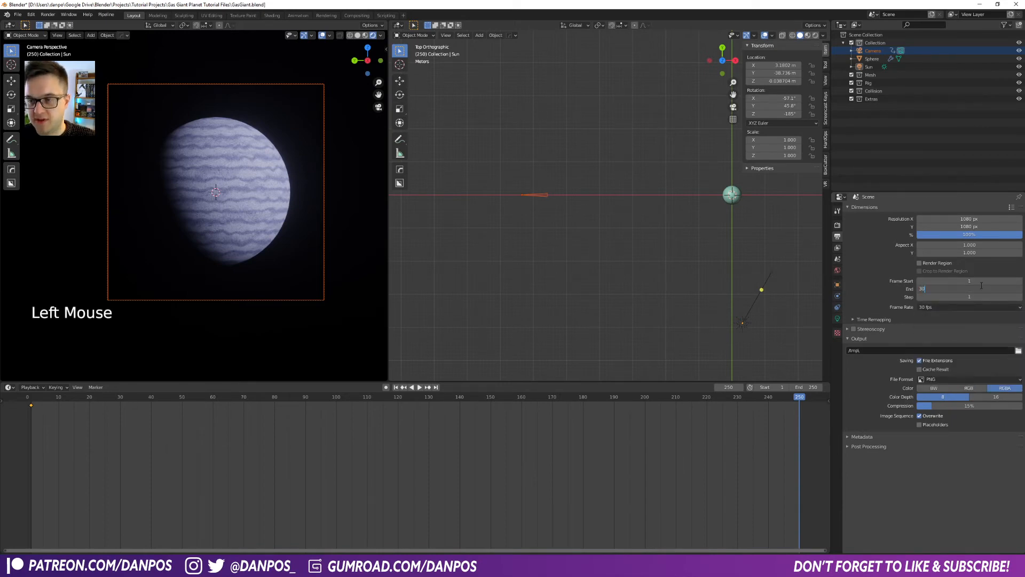
type("0")
key("Return")
At frame 300, move the camera about 14.2 m toward the planet along X and insert a location keyframe
scroll(584, 408, "down", 2)
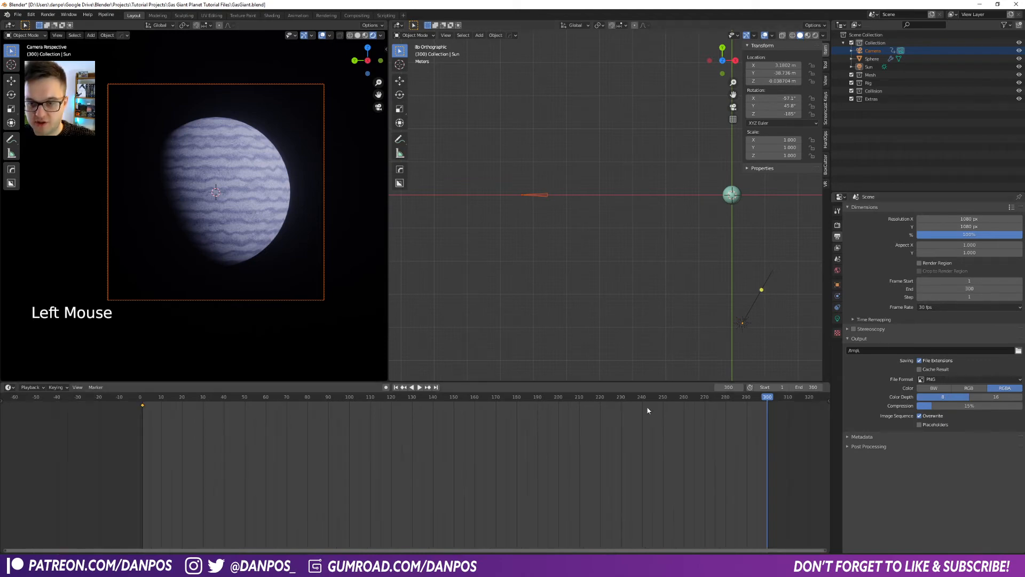
left_click_drag(507, 160, 578, 242)
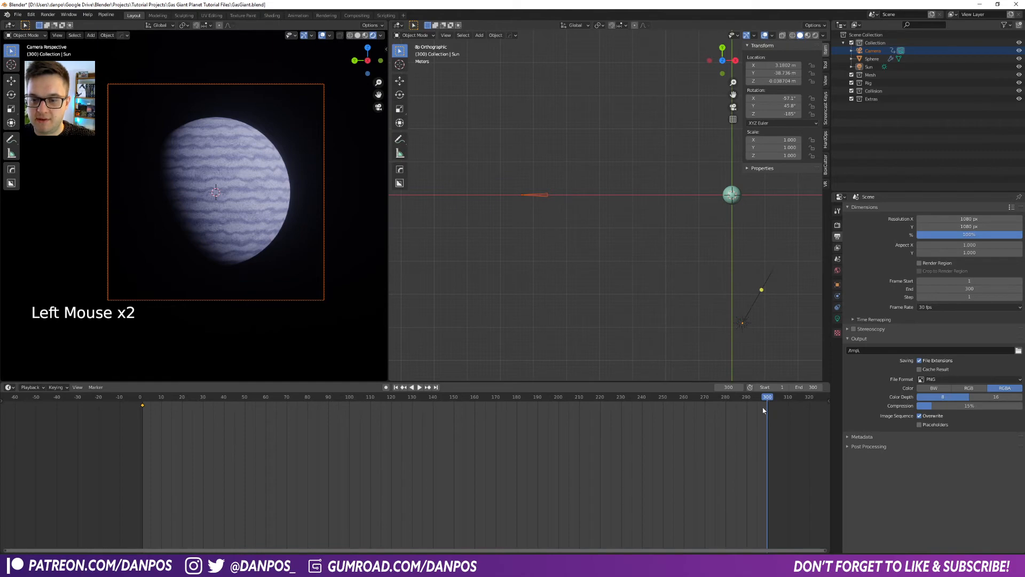
key("g")
key("x")
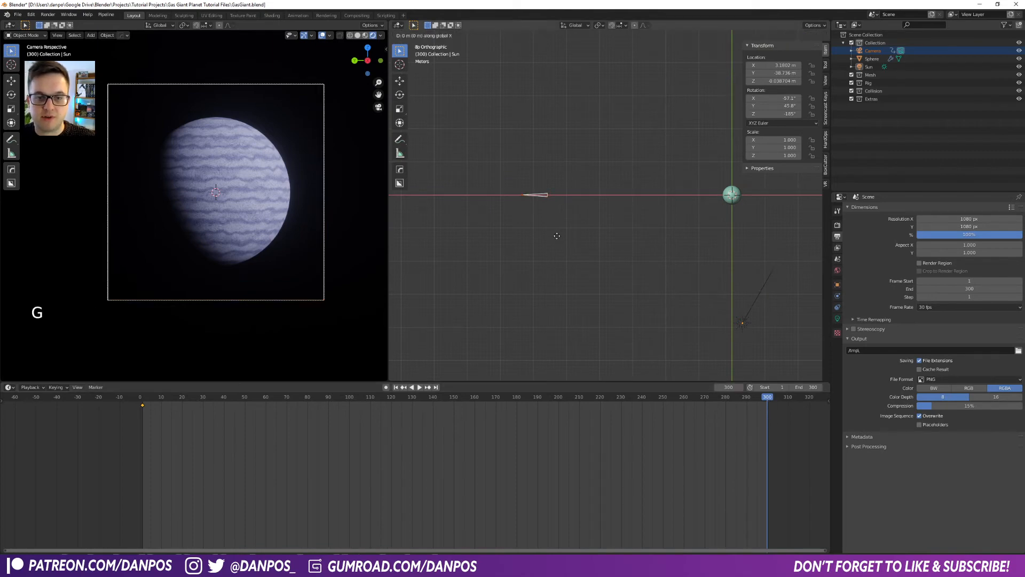
key("shift")
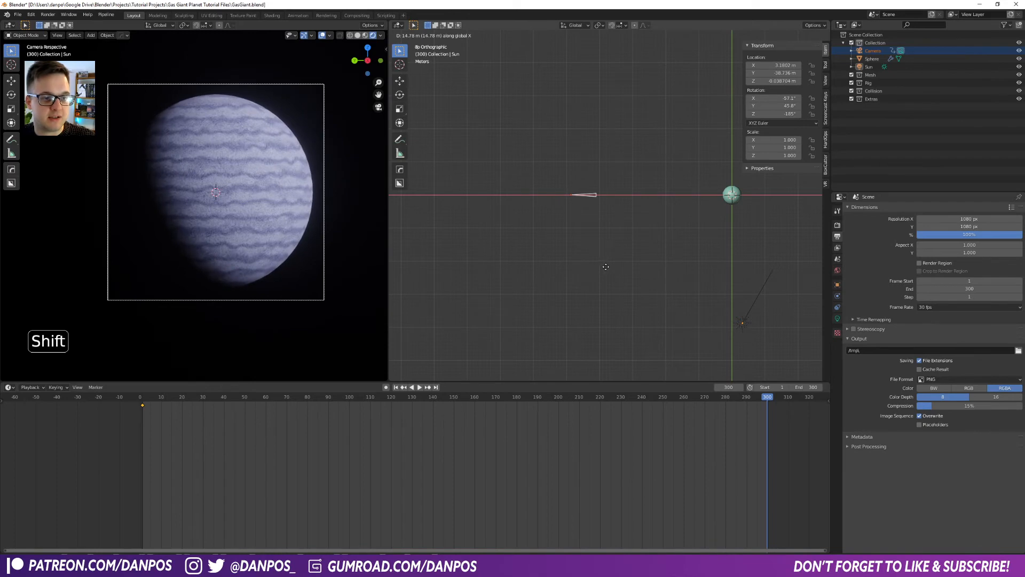
left_click(592, 257)
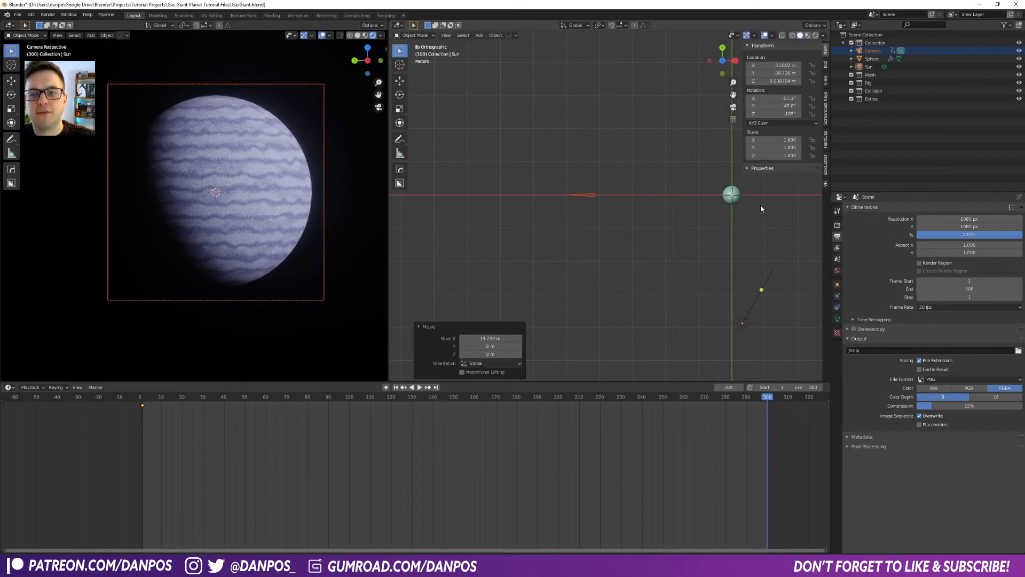
key("i")
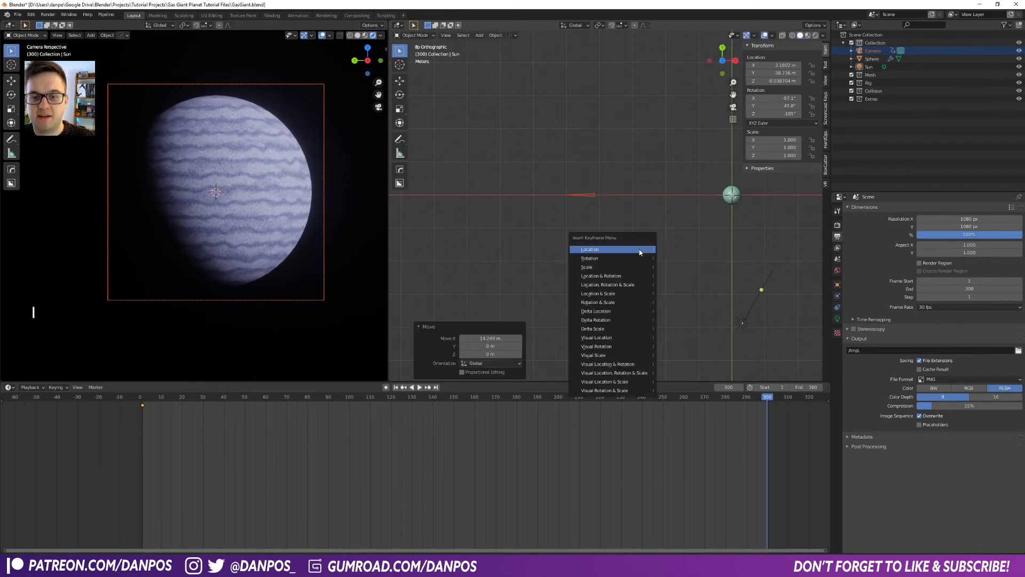
left_click(640, 249)
Set the interpolation of both camera keyframes to Linear
left_click_drag(795, 465, 86, 401)
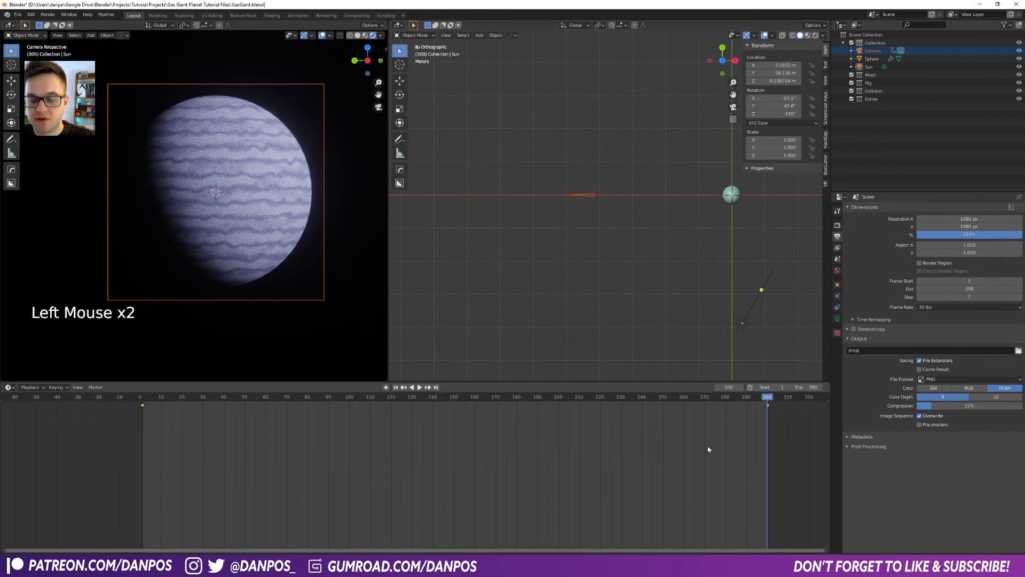
key("t")
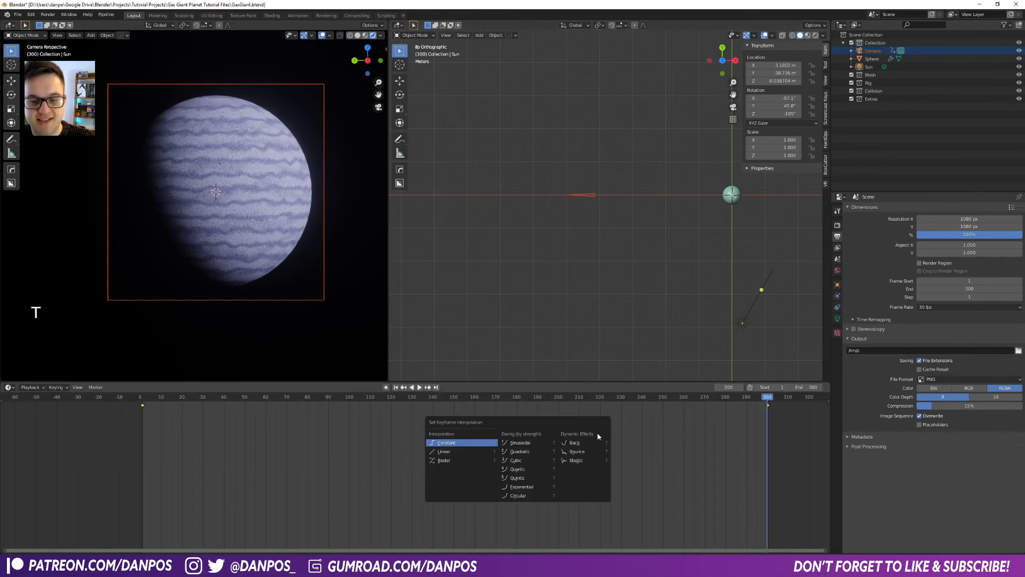
left_click(452, 454)
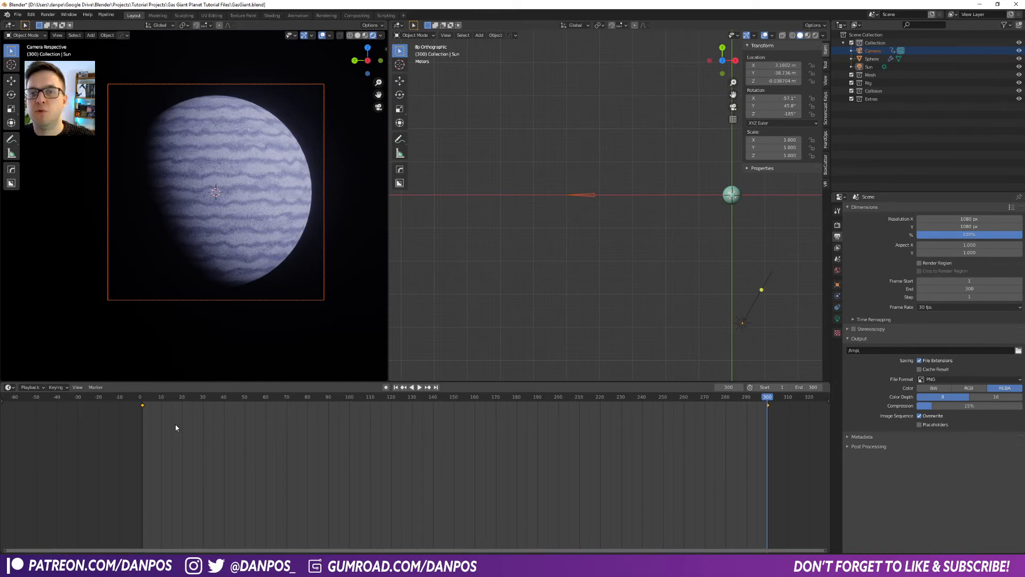
Play the animation from the start to check the camera's push-in toward the planet
left_click(141, 432)
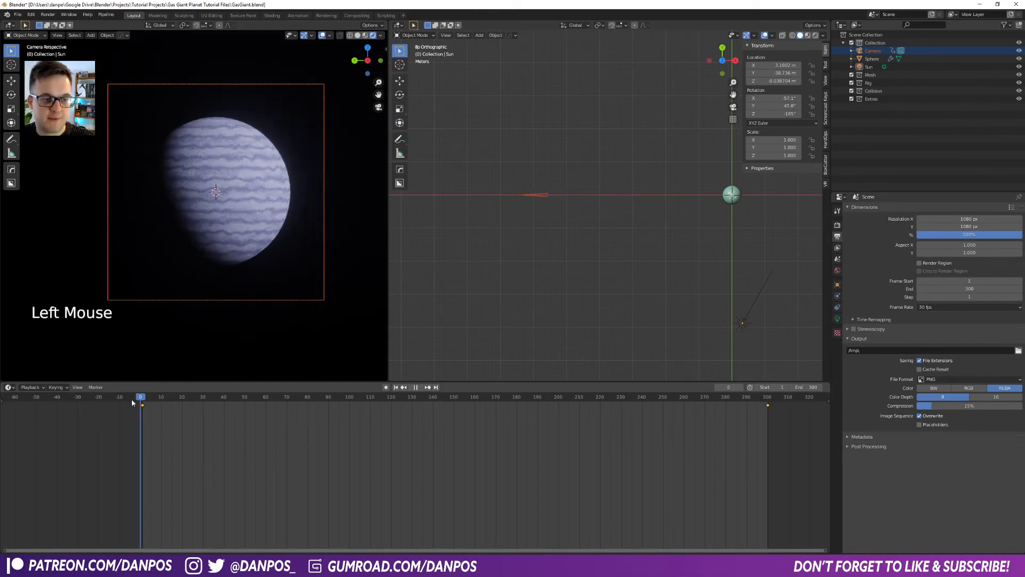
key("space")
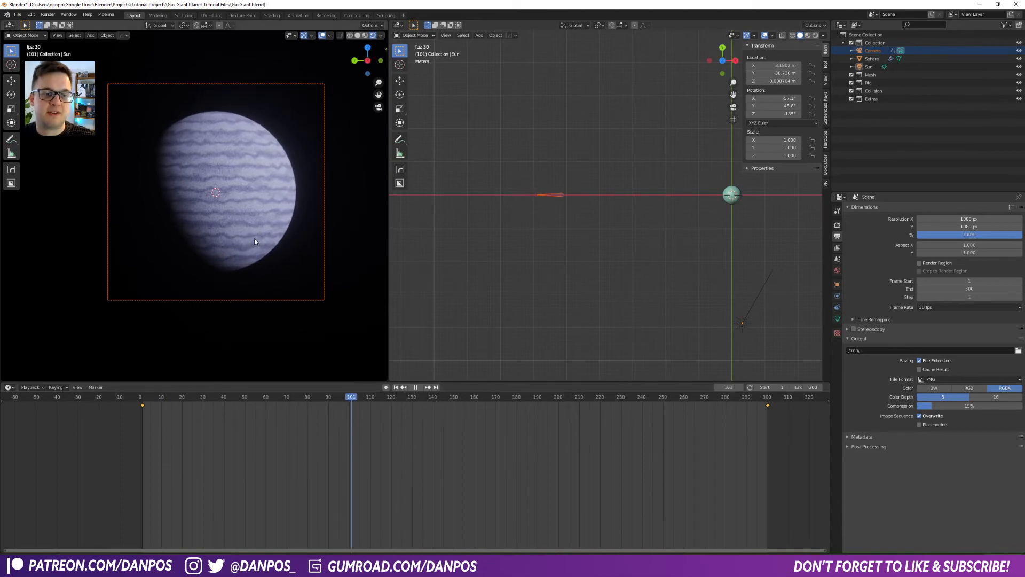
key("space")
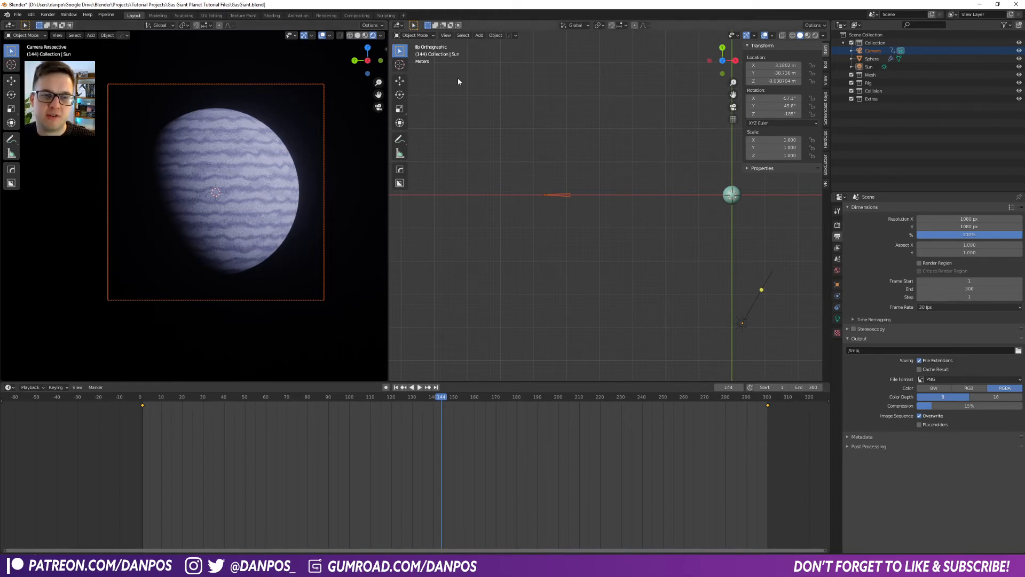
Replace the top view with the Shader Editor and select the planet sphere to show its material nodes
left_click(399, 26)
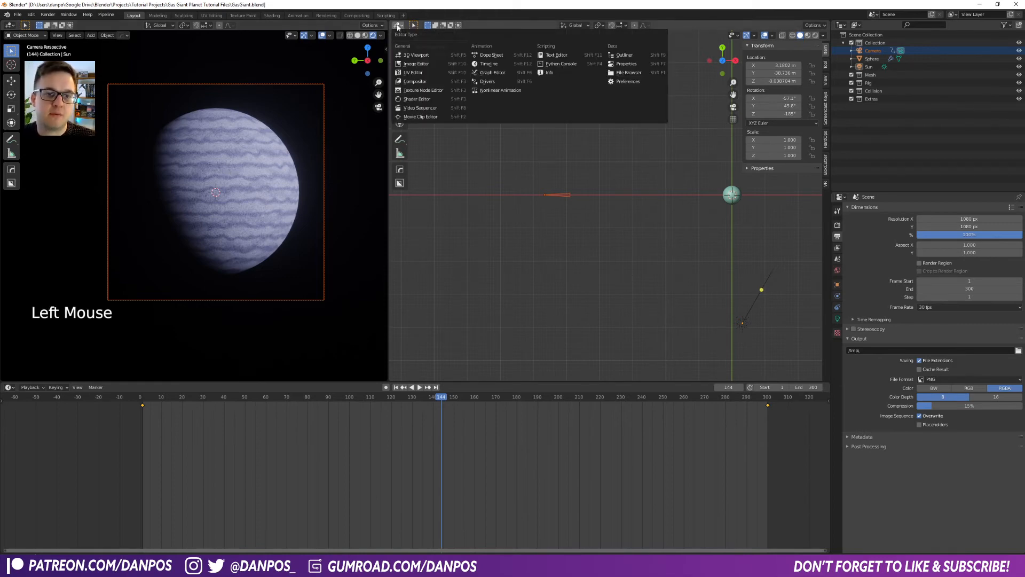
left_click(414, 100)
left_click(283, 230)
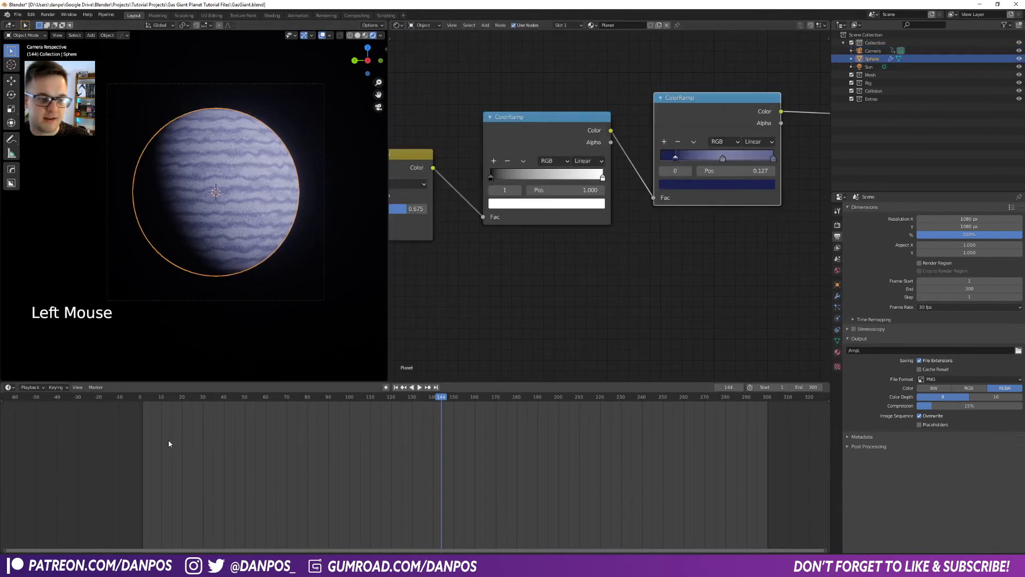
At frame 1, set the W value of the 4D Noise Texture feeding the last Multiply node to 1 and keyframe it
left_click_drag(171, 399, 130, 398)
key("Right")
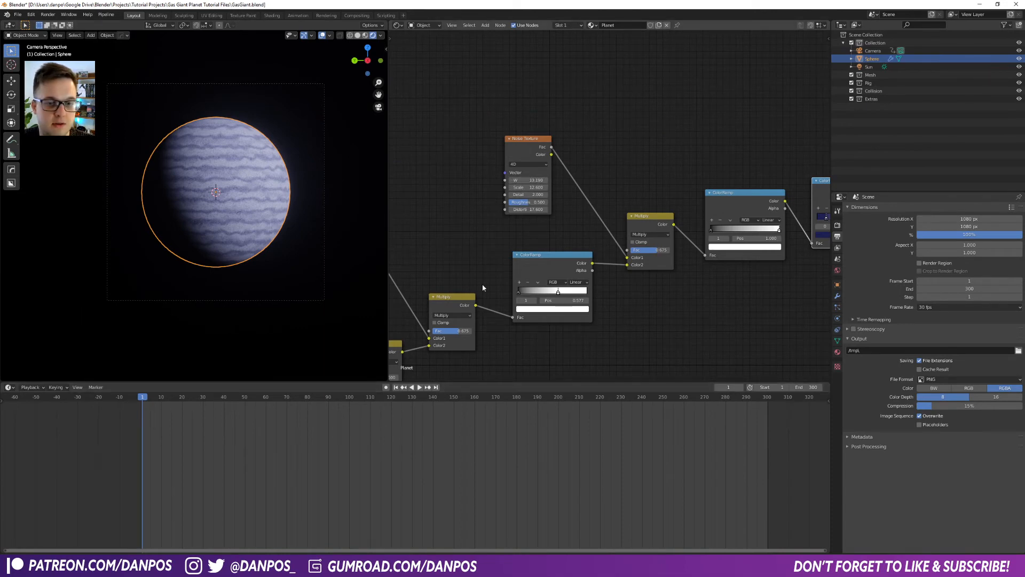
left_click_drag(528, 181, 530, 182)
double_click(530, 181)
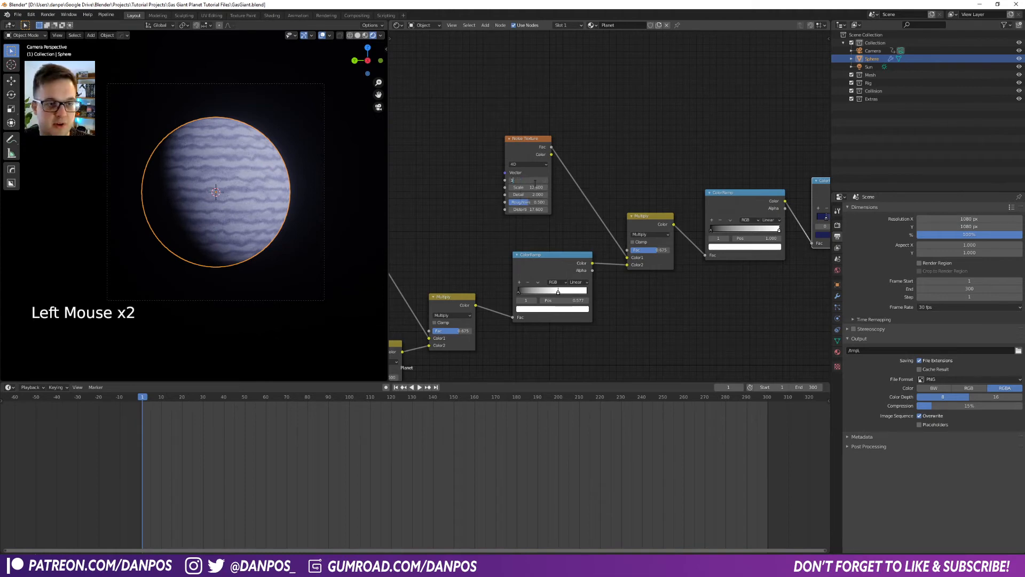
key("i")
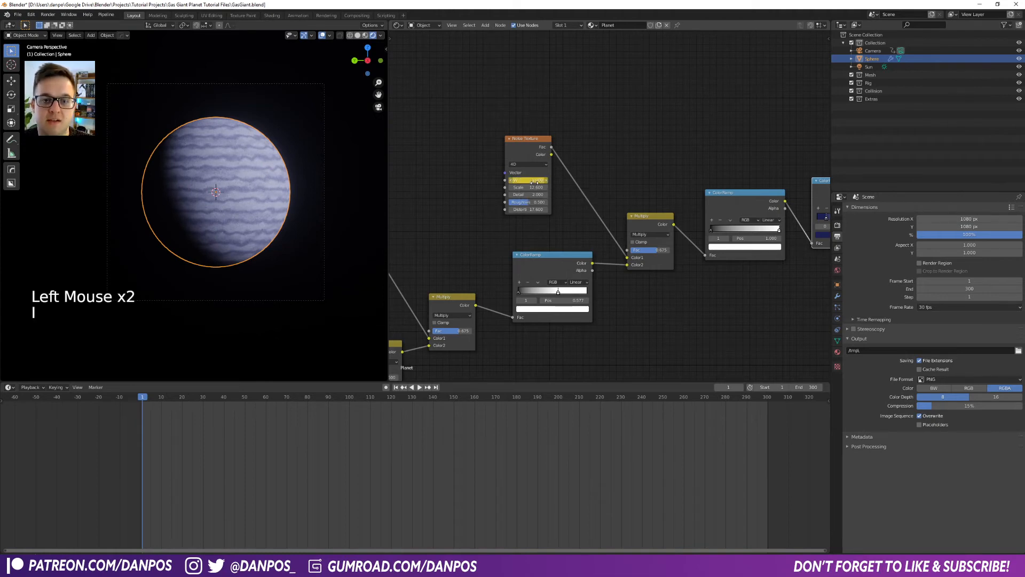
At frame 300, raise the 4D Noise Texture's W value to about 1.15 and keyframe it
left_click_drag(143, 397, 767, 408)
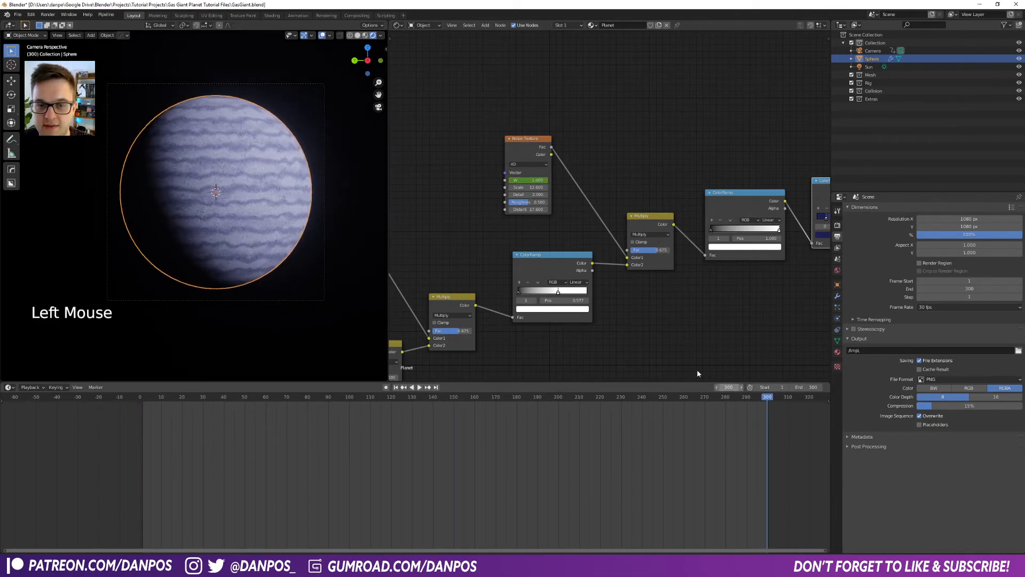
scroll(243, 228, "up", 6)
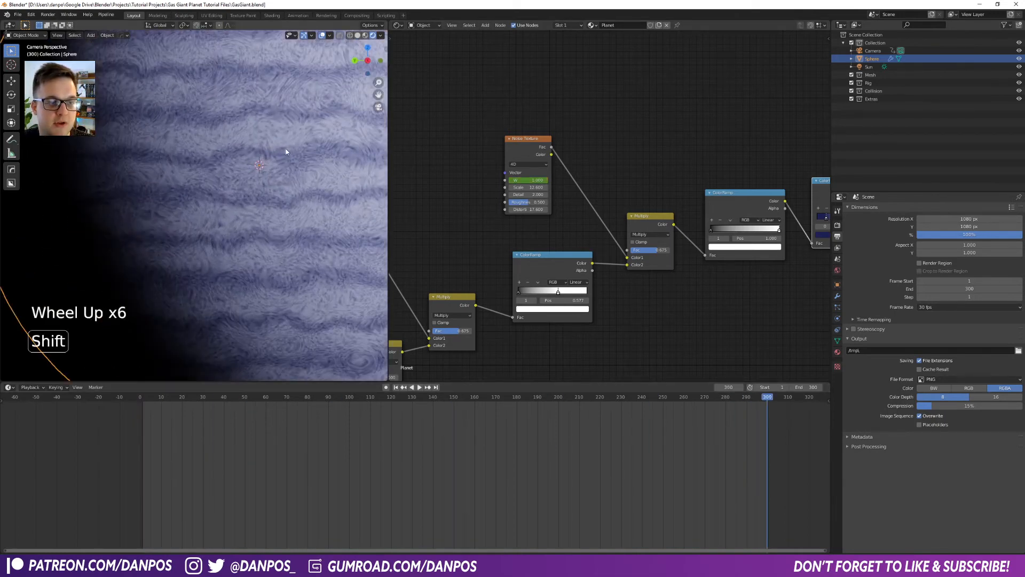
middle_click_drag(286, 151, 221, 229, "shift")
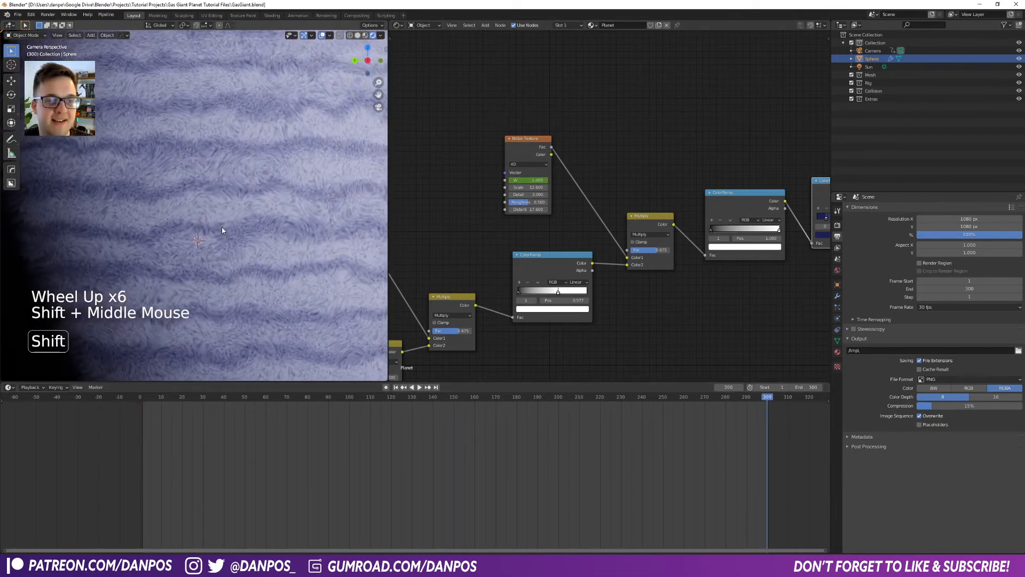
left_click_drag(530, 181, 555, 180, "shift")
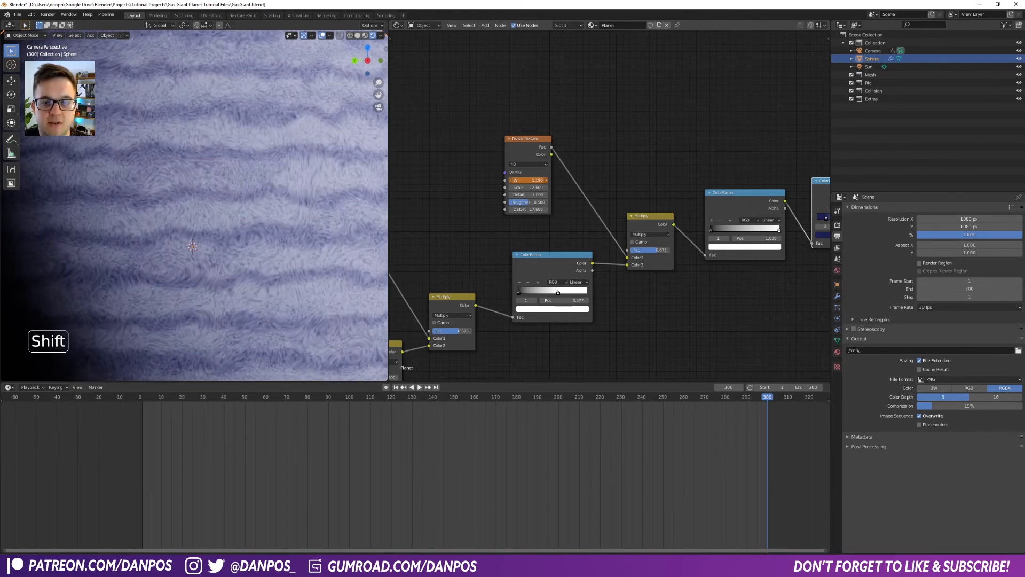
key("i")
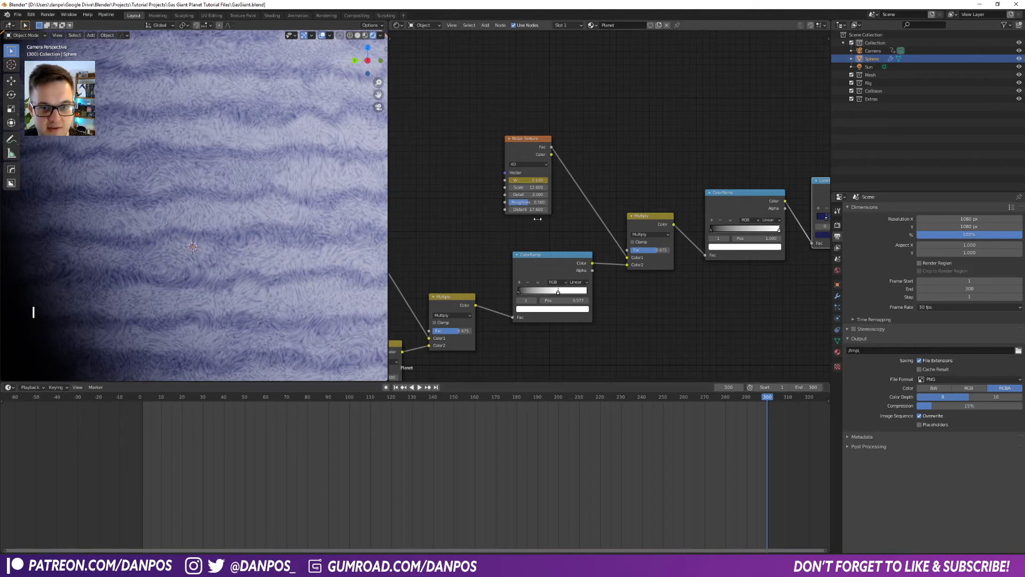
Set the interpolation of both Noise Texture W keyframes to Linear
left_click(524, 151)
left_click_drag(804, 446, 151, 415)
key("t")
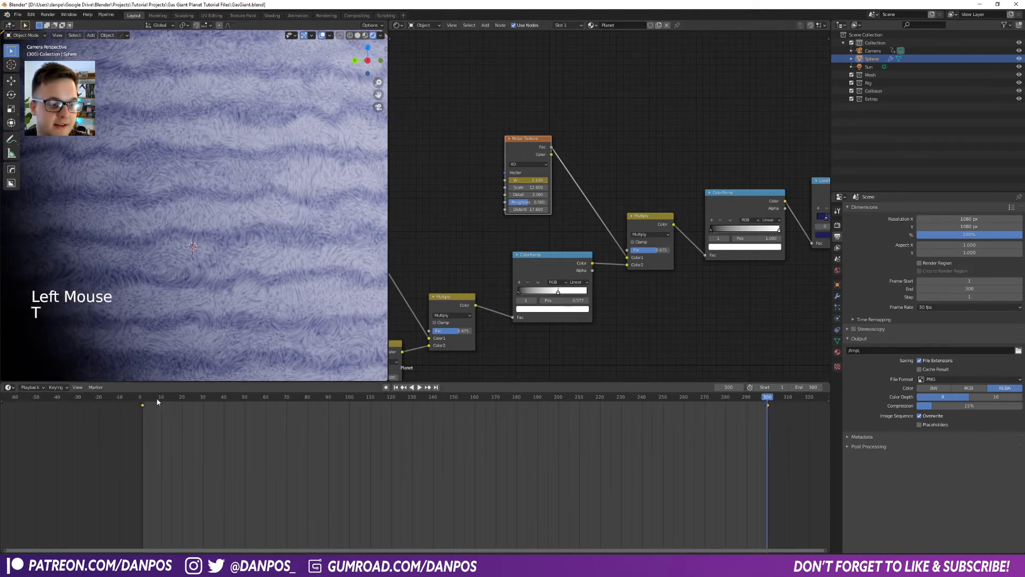
Play the animation from the start to check how the noise evolves on the planet's surface
left_click(139, 398)
key("space")
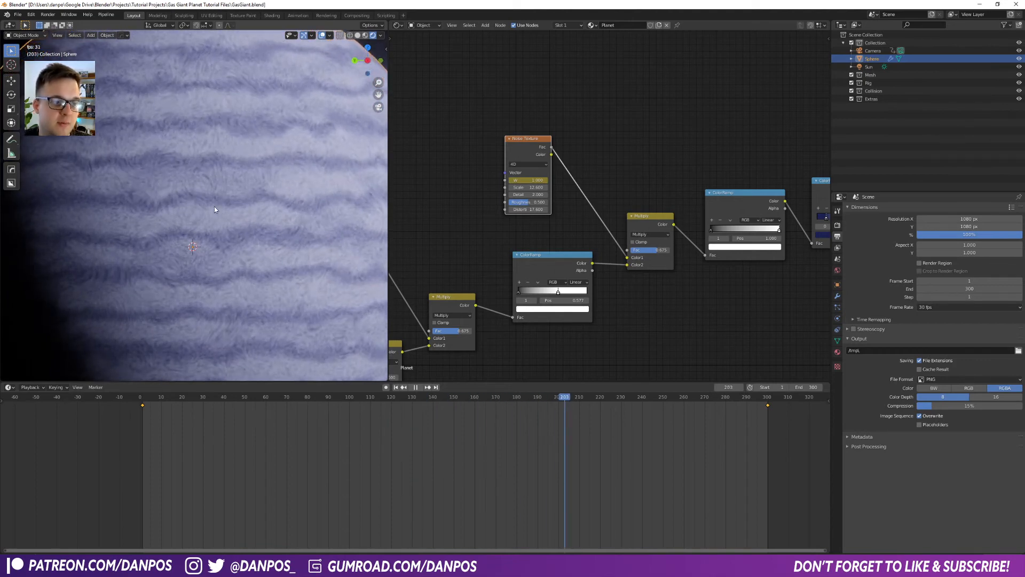
scroll(180, 238, "down", 6)
key("space")
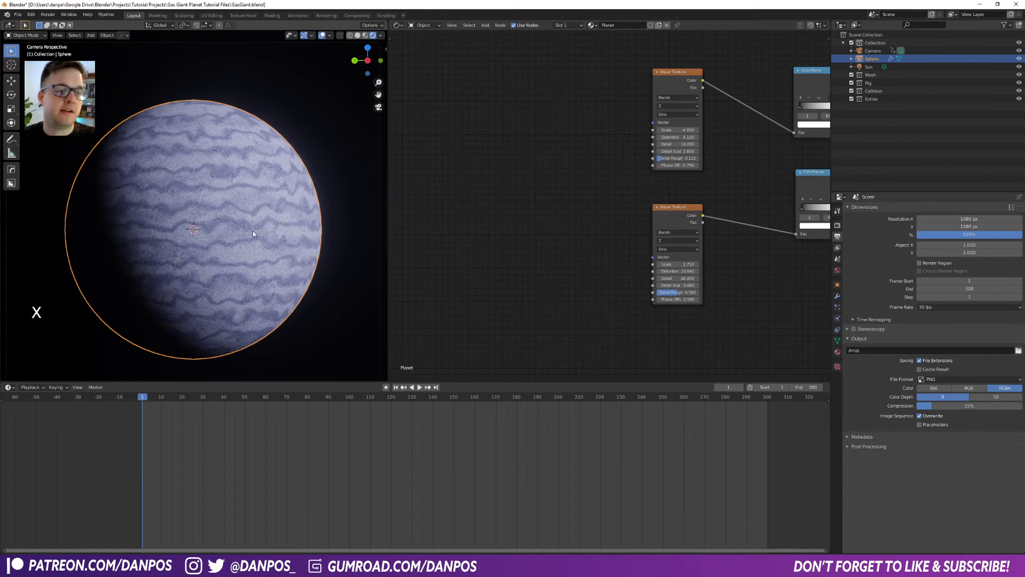
Add Texture Coordinate and Mapping nodes to the lower Wave Texture and connect the Mapping output to the upper Wave Texture's Vector too
left_click(667, 209)
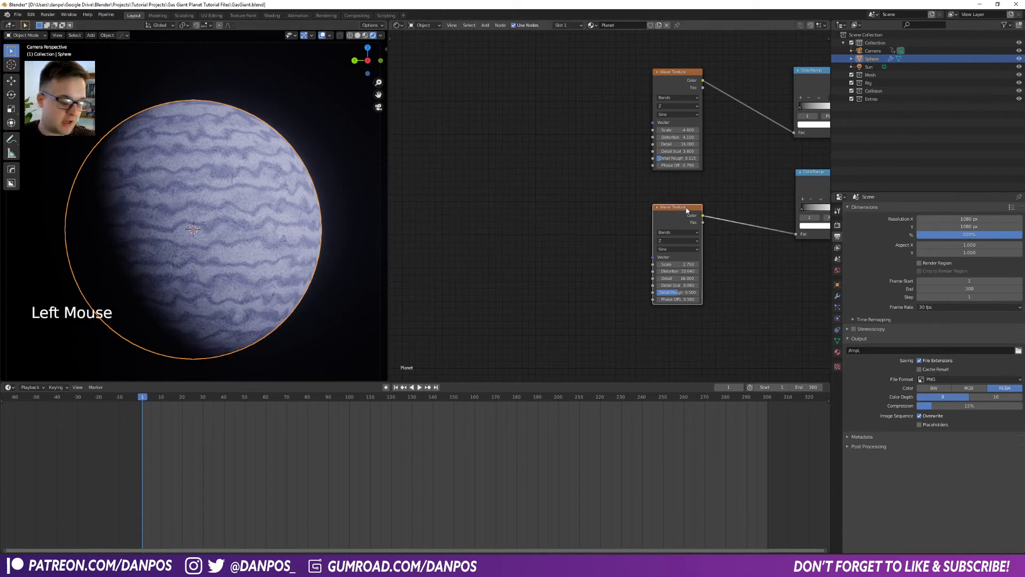
key("ctrl+t")
left_click(507, 183)
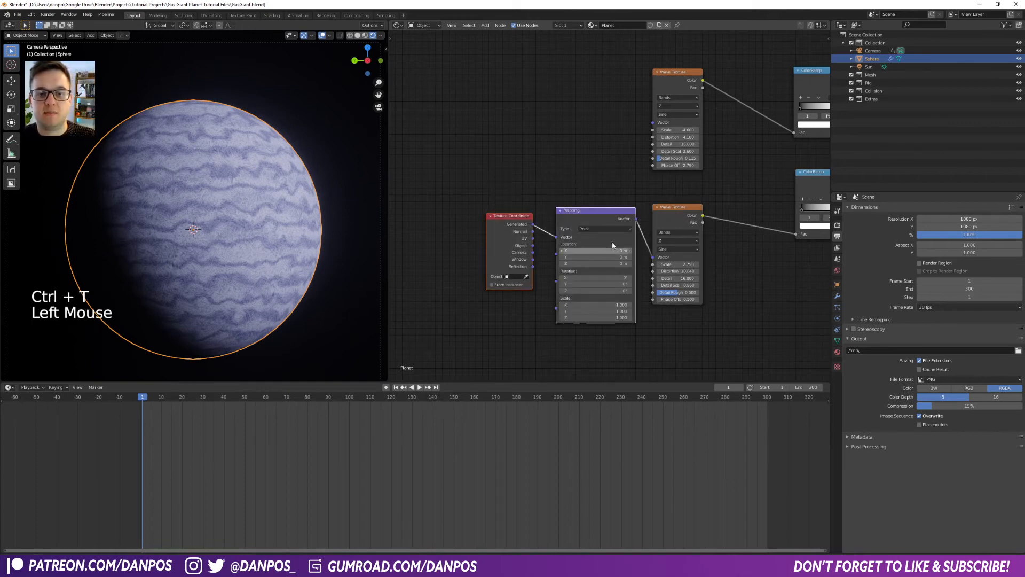
left_click_drag(621, 224, 533, 177)
middle_click_drag(560, 173, 589, 182)
left_click_drag(591, 123, 685, 130)
left_click(710, 80)
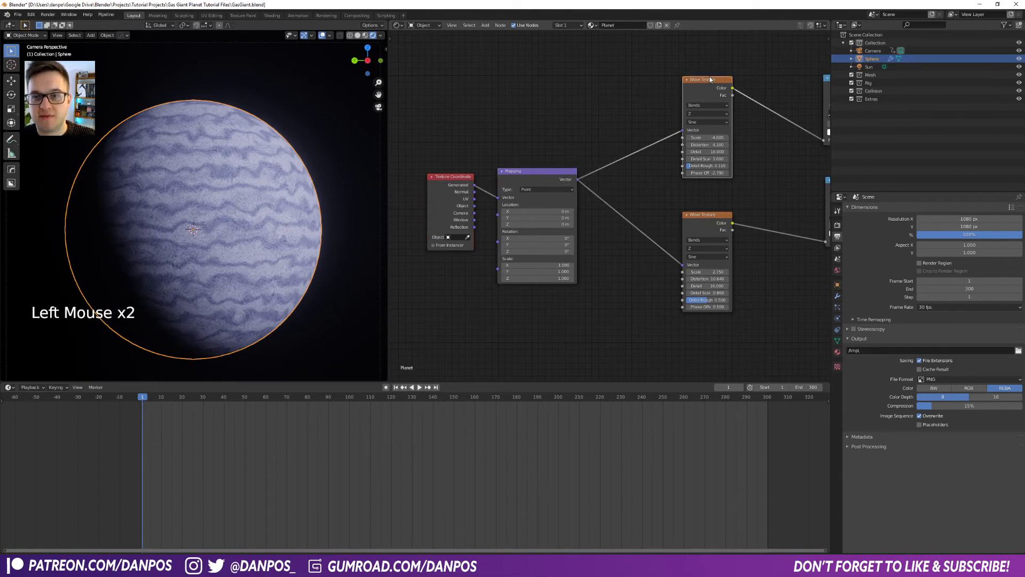
Shift the Mapping node's Y location to about 1.87 m to move the planet's bands
scroll(235, 209, "up", 4)
scroll(342, 224, "down", 1)
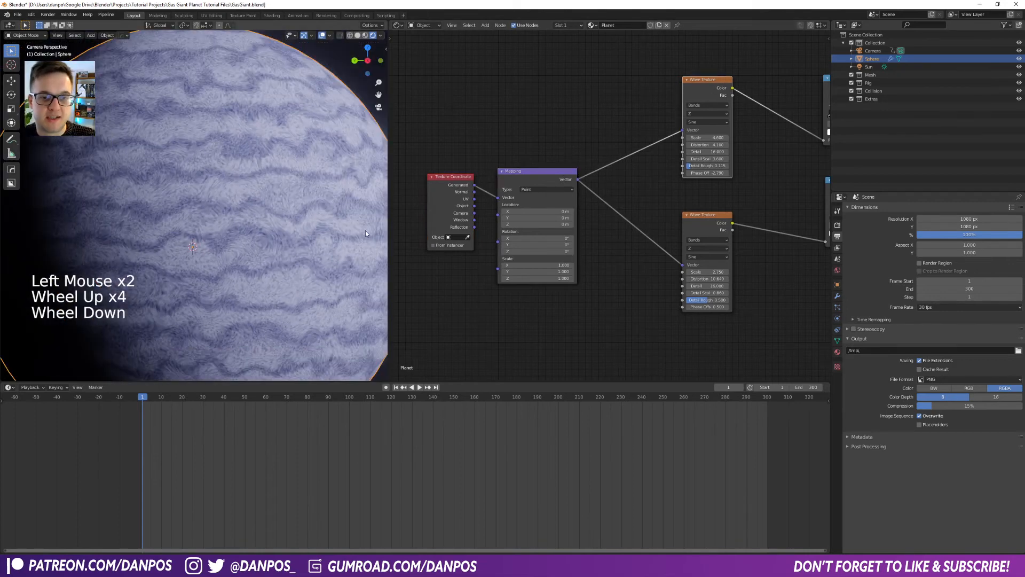
middle_click_drag(483, 306, 517, 258, "shift")
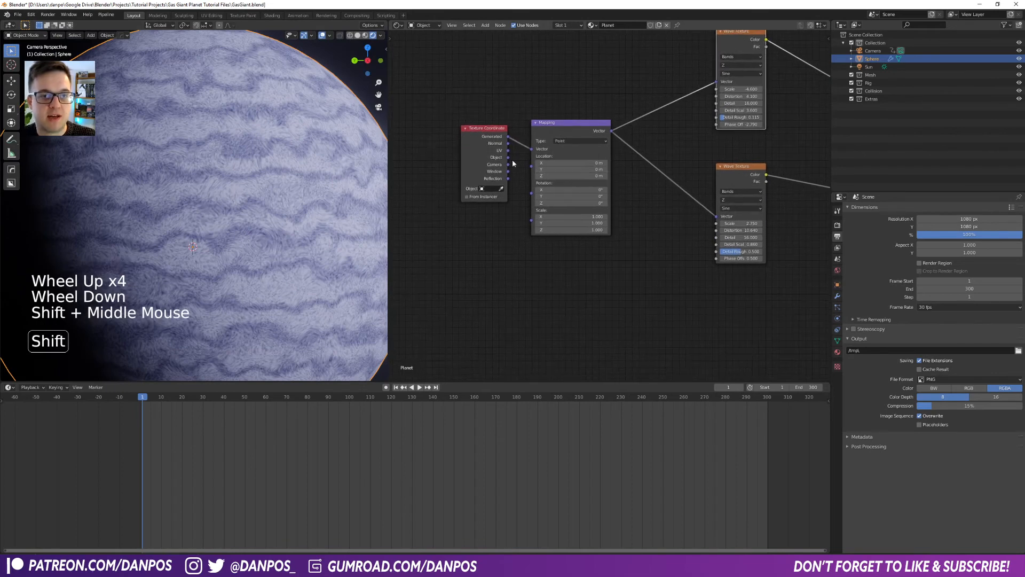
left_click_drag(570, 169, 593, 170, "shift")
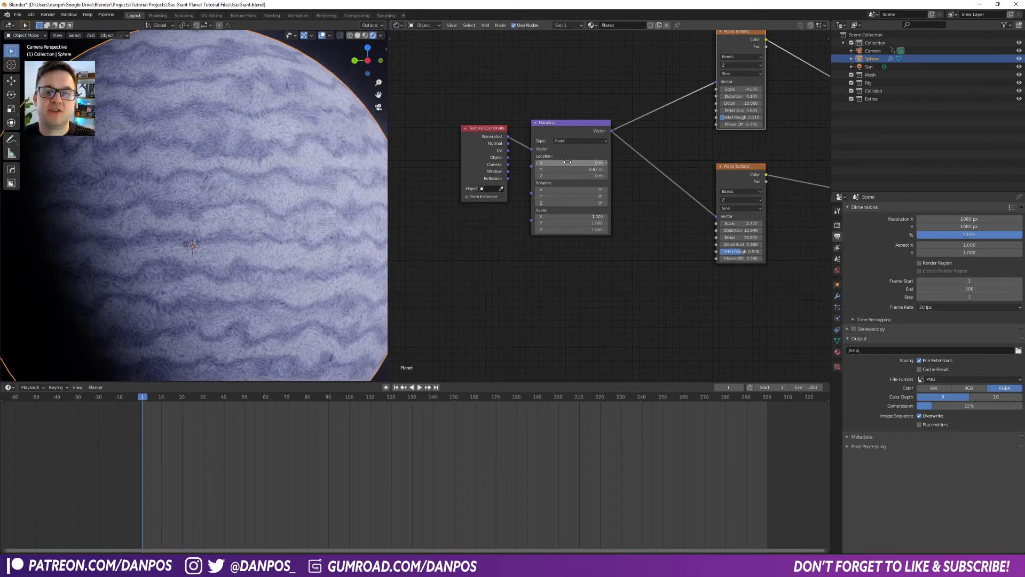